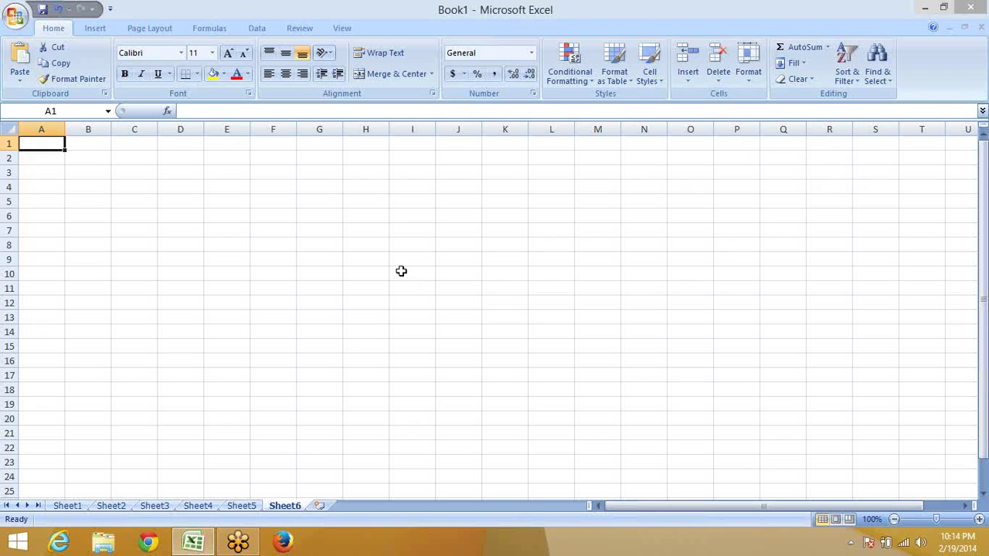
# Enter the Name and Qty headers in A1 and B1 of Sheet6.
pyautogui.write('M')
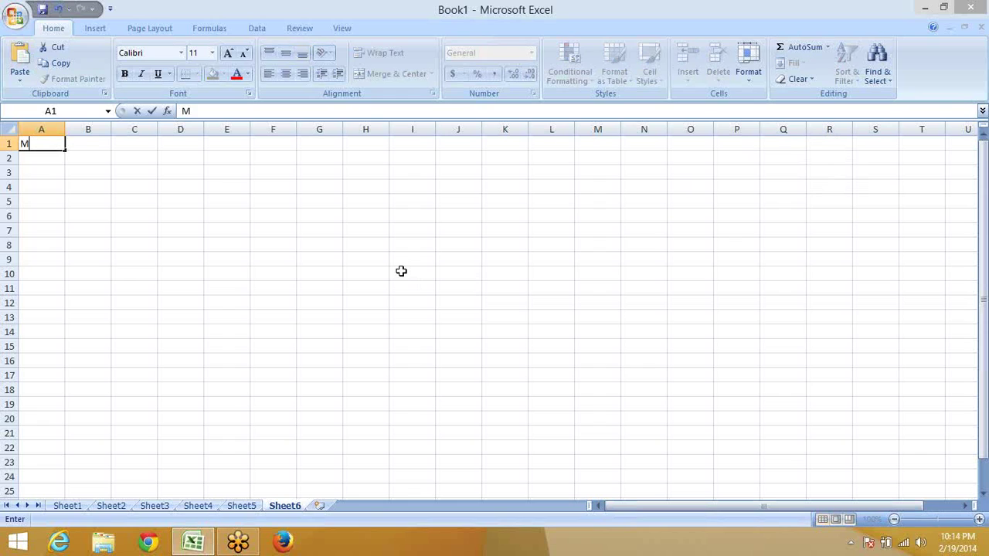
pyautogui.write(']')
pyautogui.press('BackSpace')
pyautogui.write('N')
pyautogui.write('ame')
pyautogui.press('Tab')
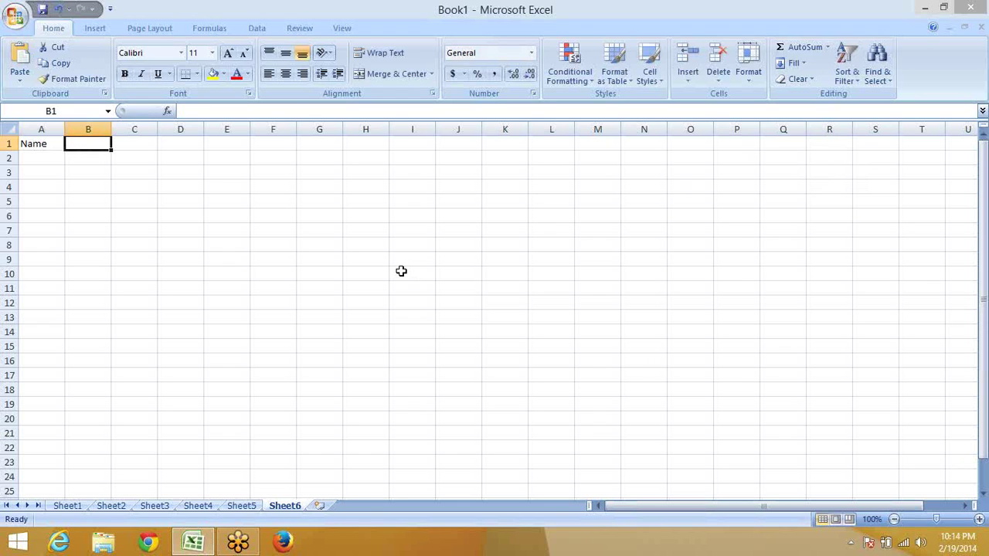
pyautogui.write('Qty')
pyautogui.press('Tab')
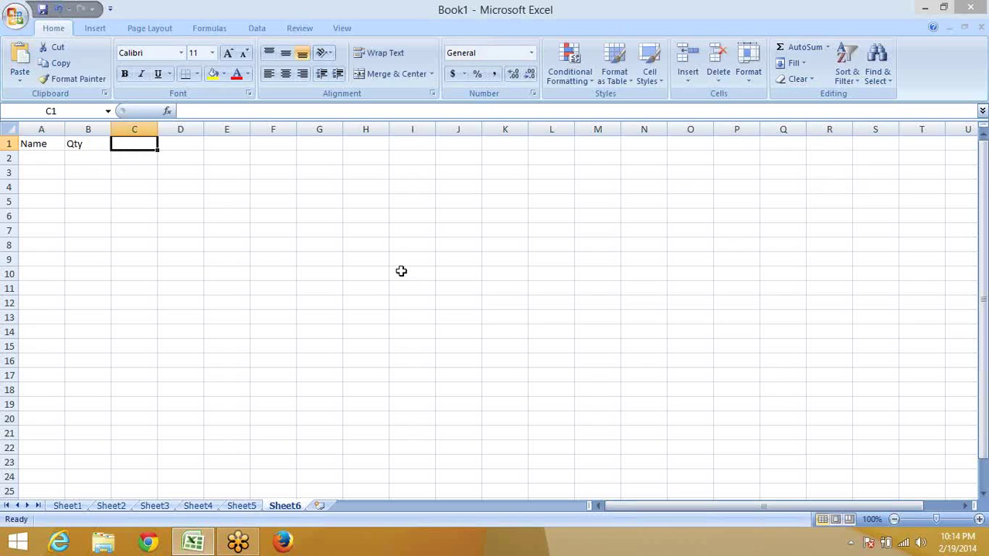
# Replace the mistaken Sales header in C1 with Amt. and add City in D1.
pyautogui.write('Sales')
pyautogui.press('Tab')
pyautogui.press('Left')
pyautogui.press('Left')
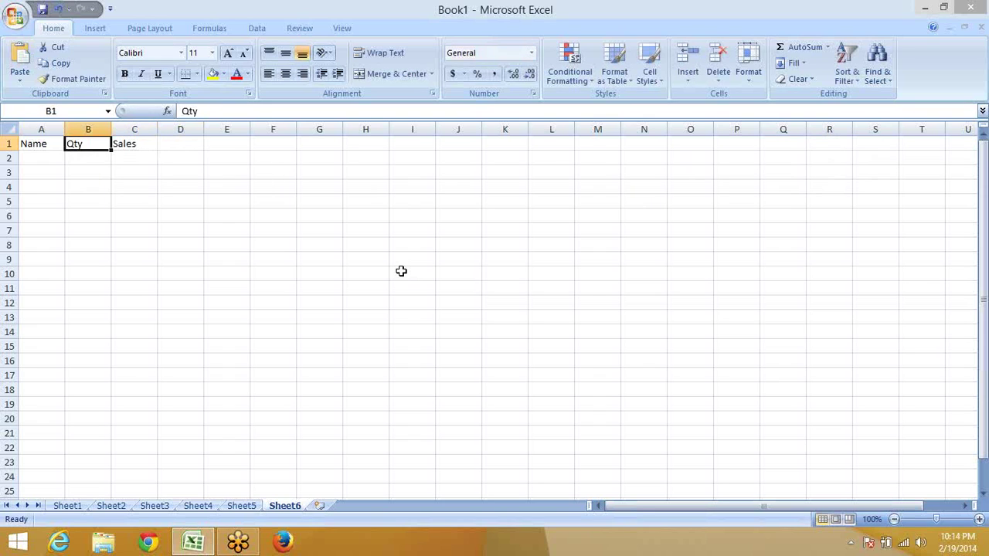
pyautogui.press('Right')
pyautogui.write('Amt.')
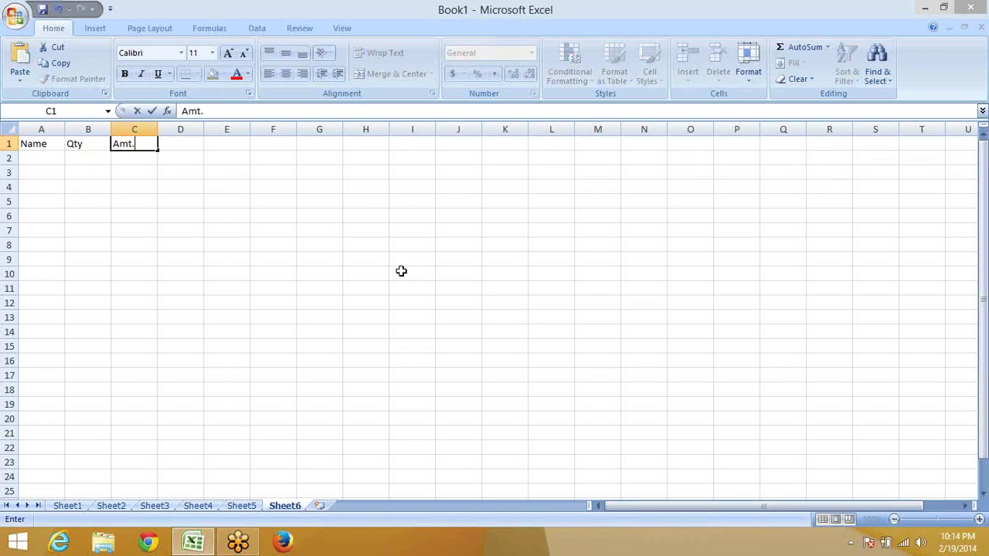
pyautogui.press('Tab')
pyautogui.write('C')
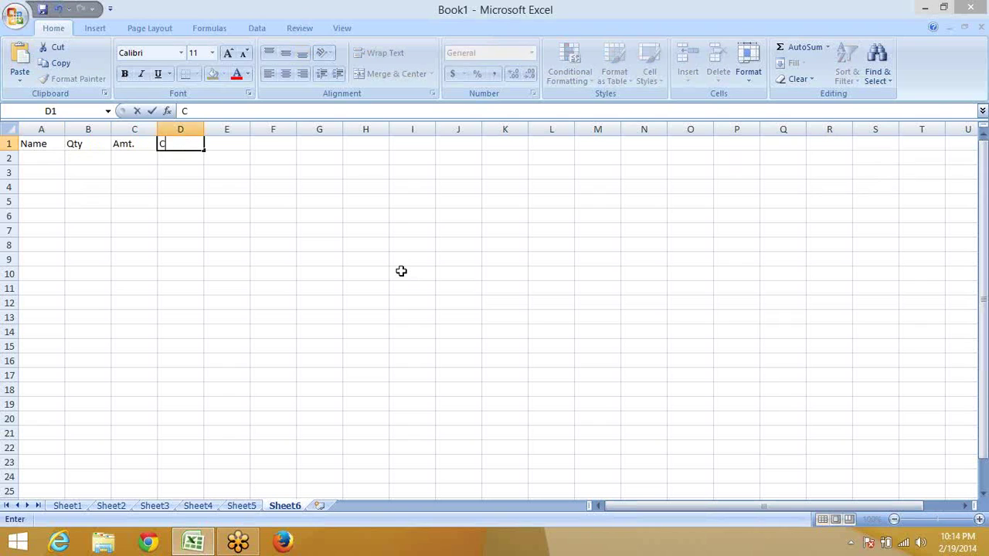
pyautogui.write('ity')
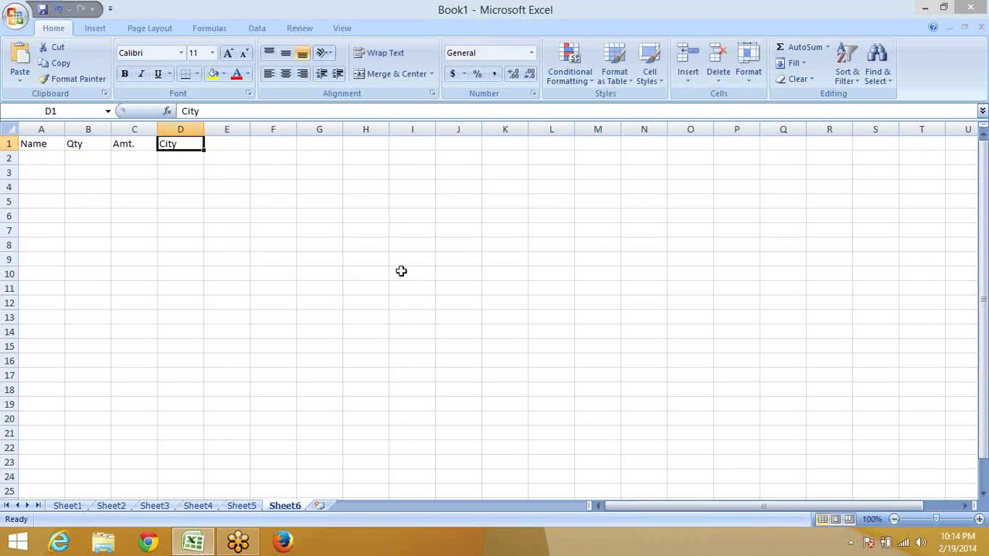
pyautogui.click(77, 507)
# Copy the five distinct names from Sheet2 cells A2, A8, A13, A19 and A29.
pyautogui.click(96, 506)
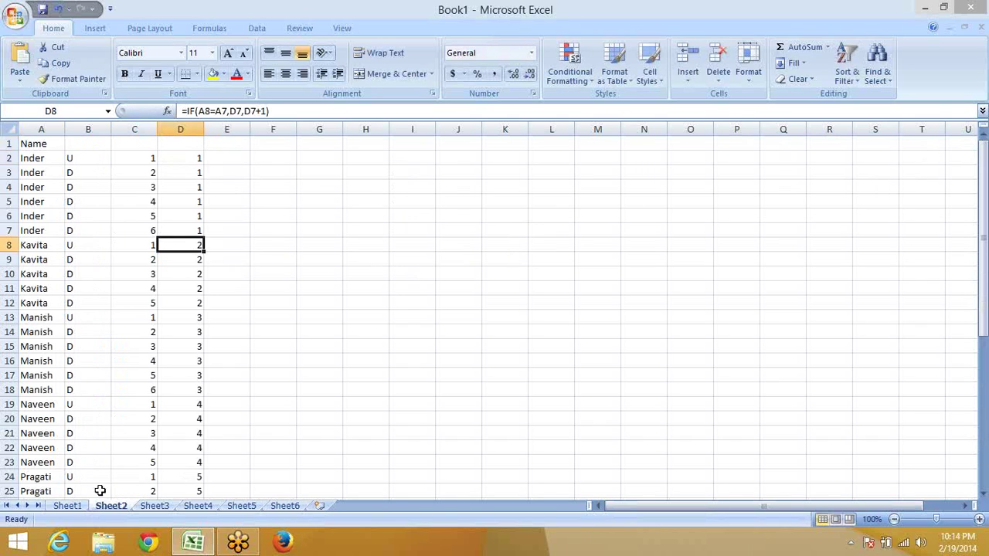
pyautogui.click(39, 154)
pyautogui.keyDown('ctrl'); pyautogui.click(32, 247); pyautogui.keyUp('ctrl')
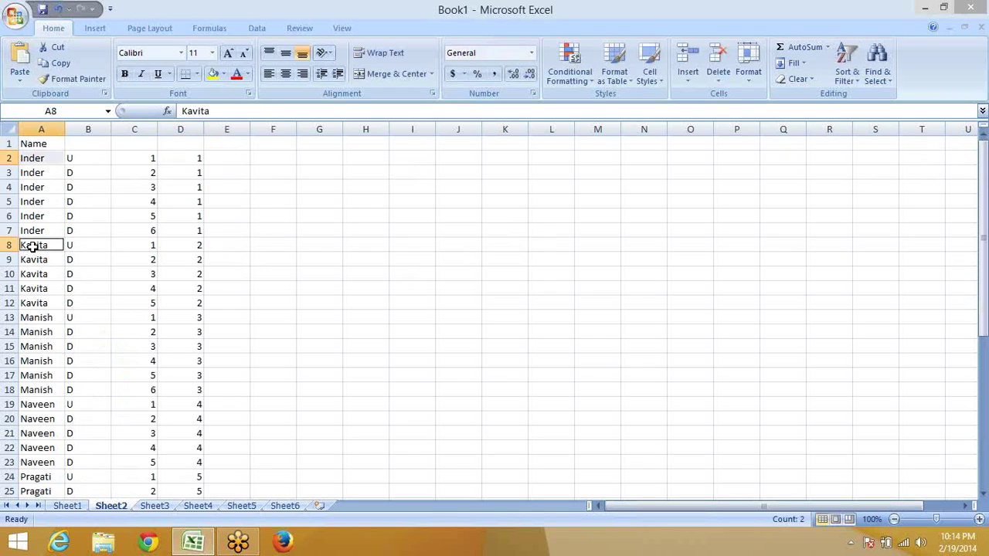
pyautogui.keyDown('ctrl'); pyautogui.click(39, 317); pyautogui.keyUp('ctrl')
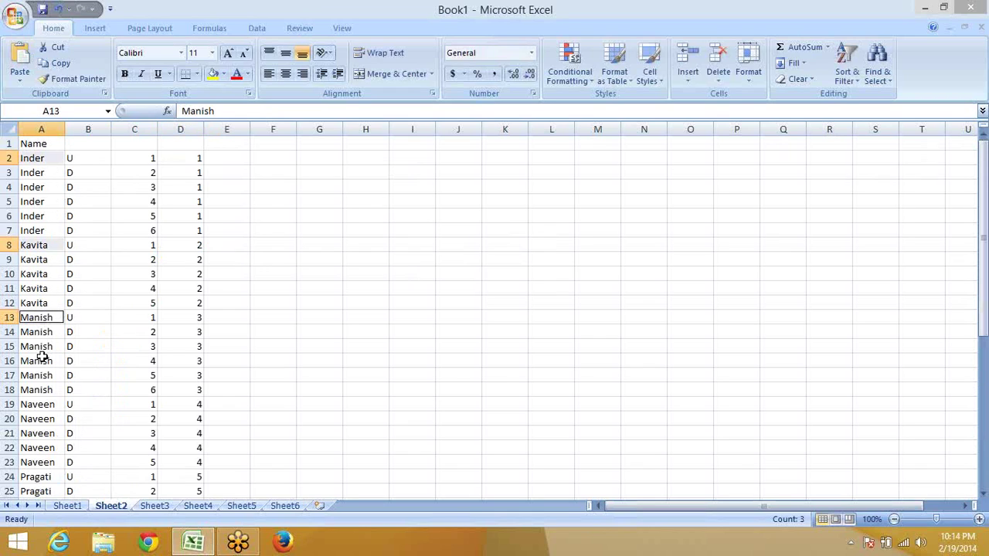
pyautogui.keyDown('ctrl'); pyautogui.click(35, 405); pyautogui.keyUp('ctrl')
pyautogui.scroll(-2, 37, 417)
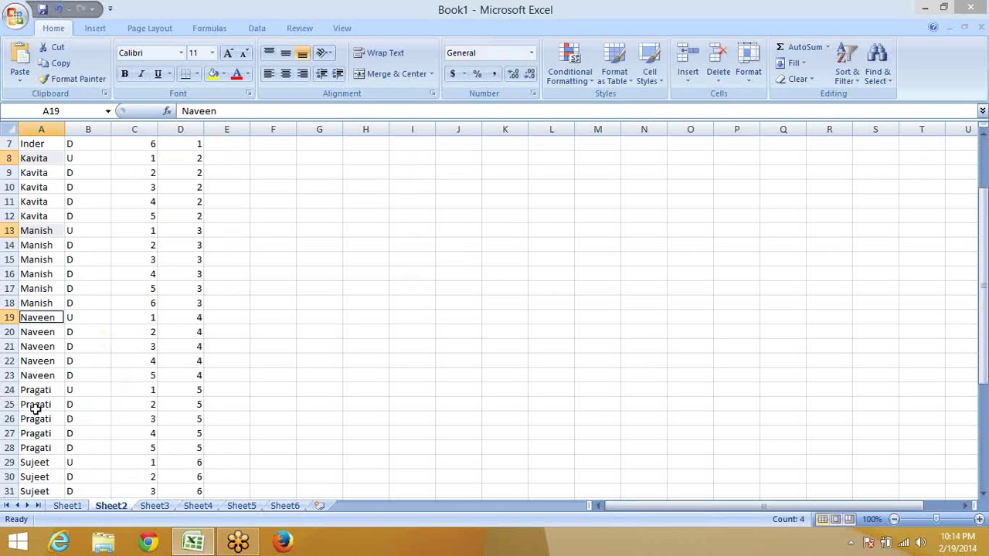
pyautogui.scroll(-3, 37, 417)
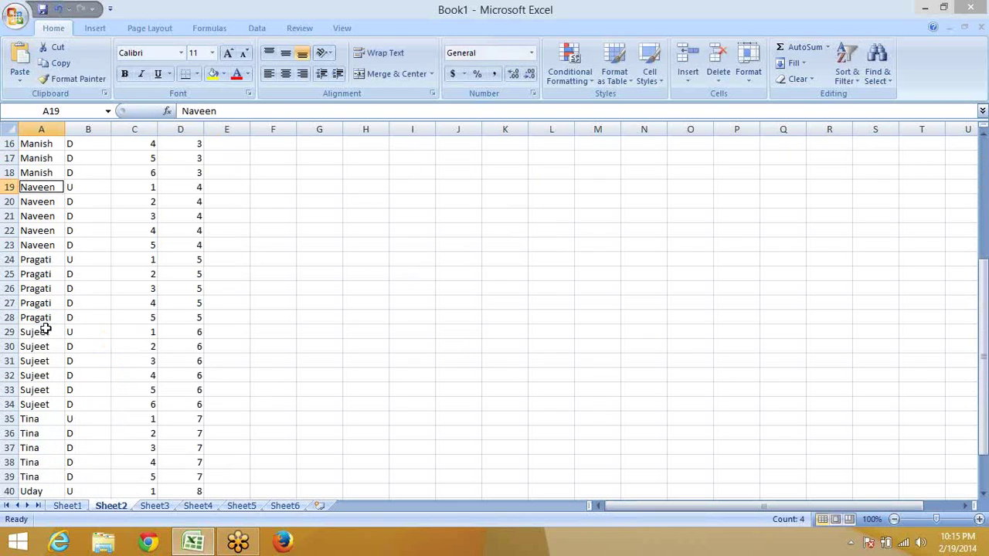
pyautogui.keyDown('ctrl'); pyautogui.click(47, 334); pyautogui.keyUp('ctrl')
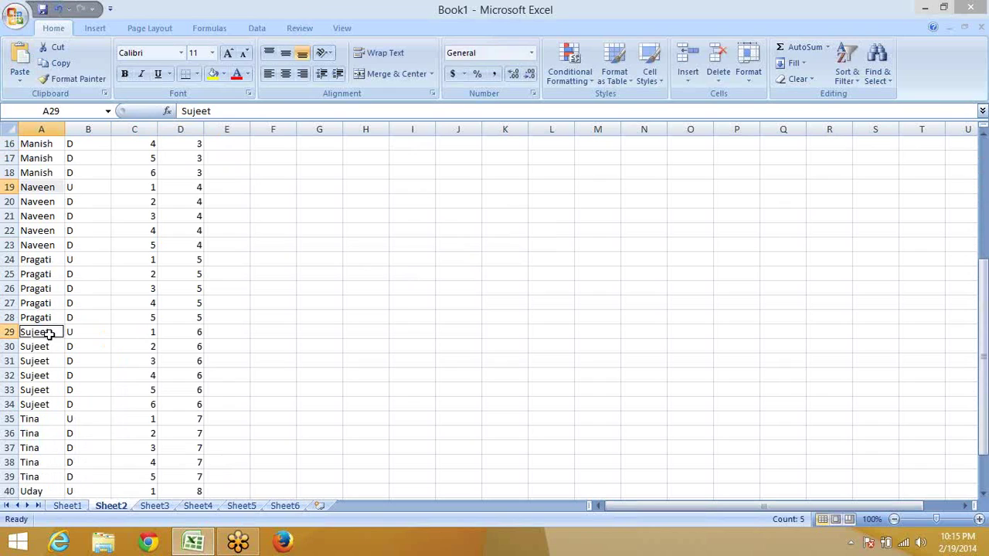
pyautogui.hotkey('ctrl', 'c')
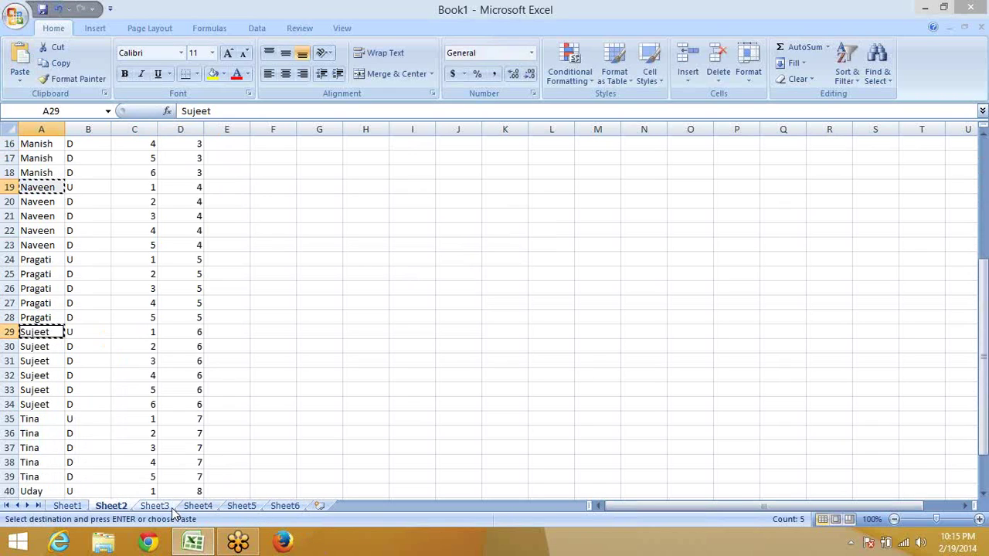
# Paste the names into A2:A6 on Sheet6.
pyautogui.click(285, 506)
pyautogui.click(38, 158)
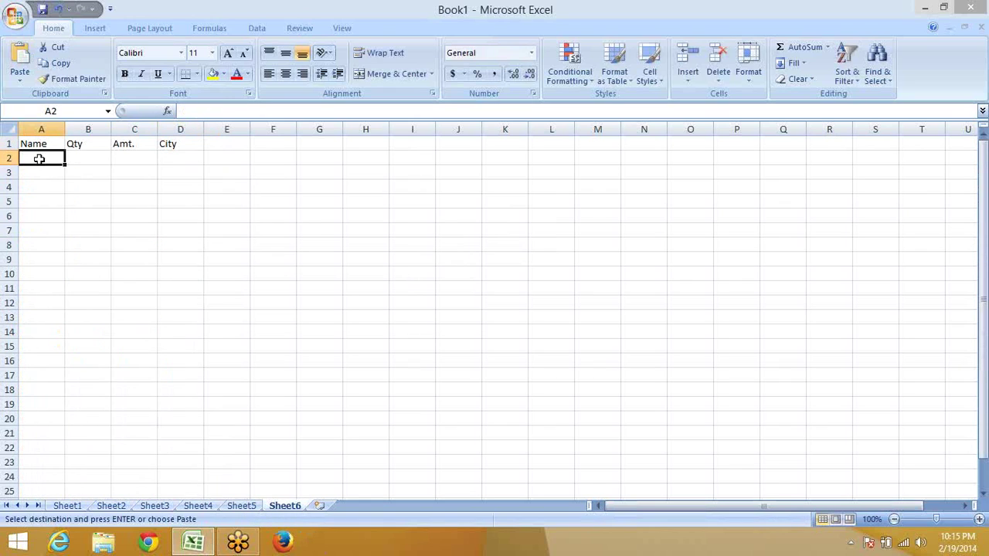
pyautogui.hotkey('ctrl', 'v')
pyautogui.click(104, 186)
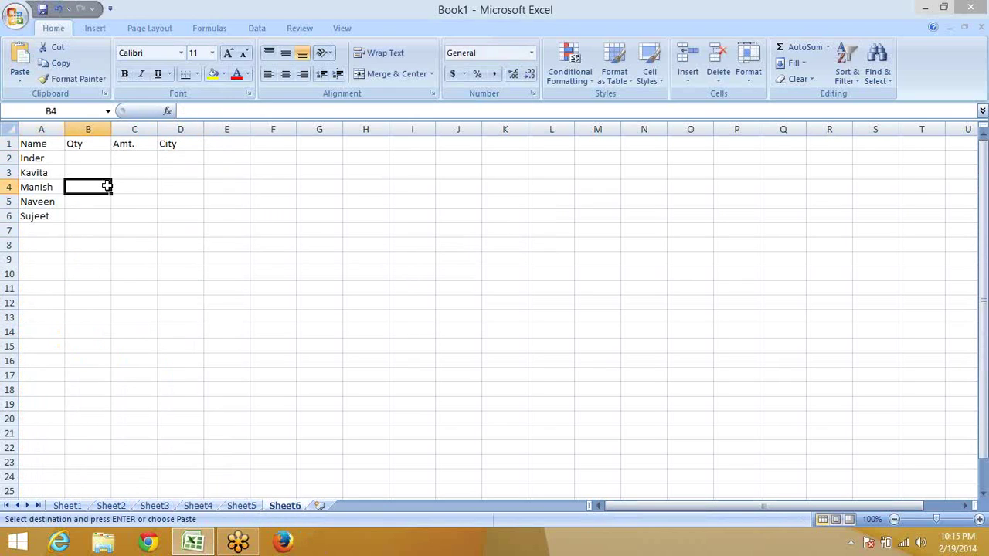
# Insert BETADIST from More Functions > Statistical into A2 and request its help.
pyautogui.moveTo(43, 158); pyautogui.dragTo(51, 218)
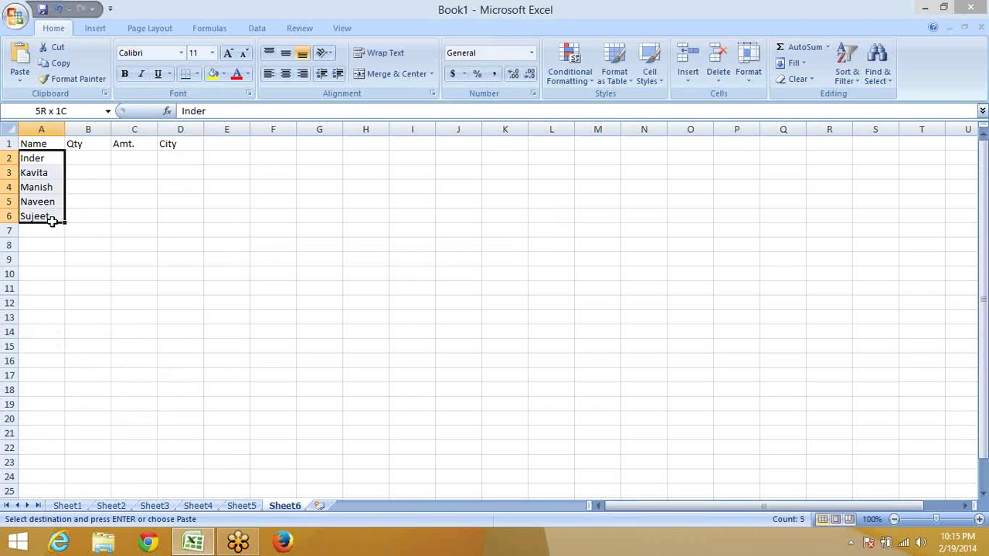
pyautogui.click(206, 29)
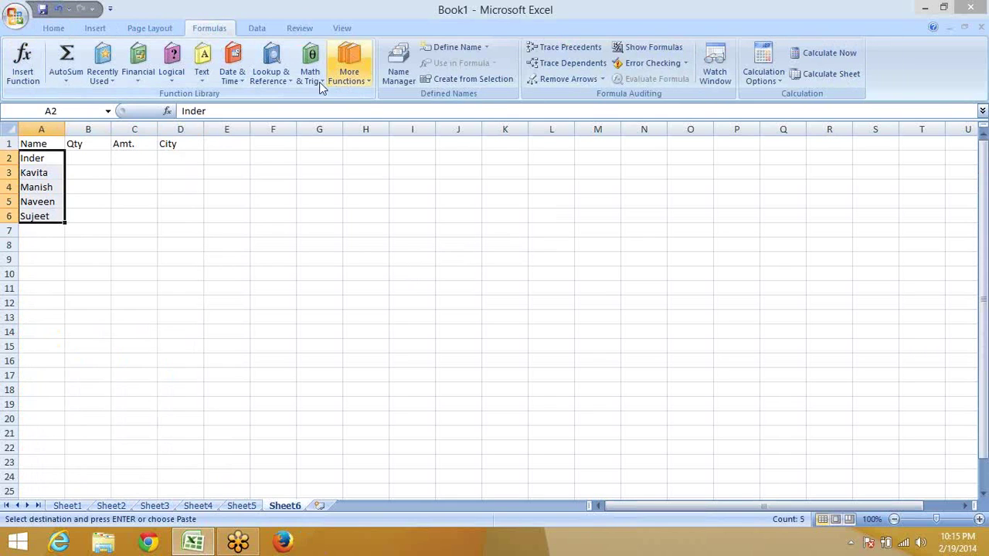
pyautogui.click(346, 77)
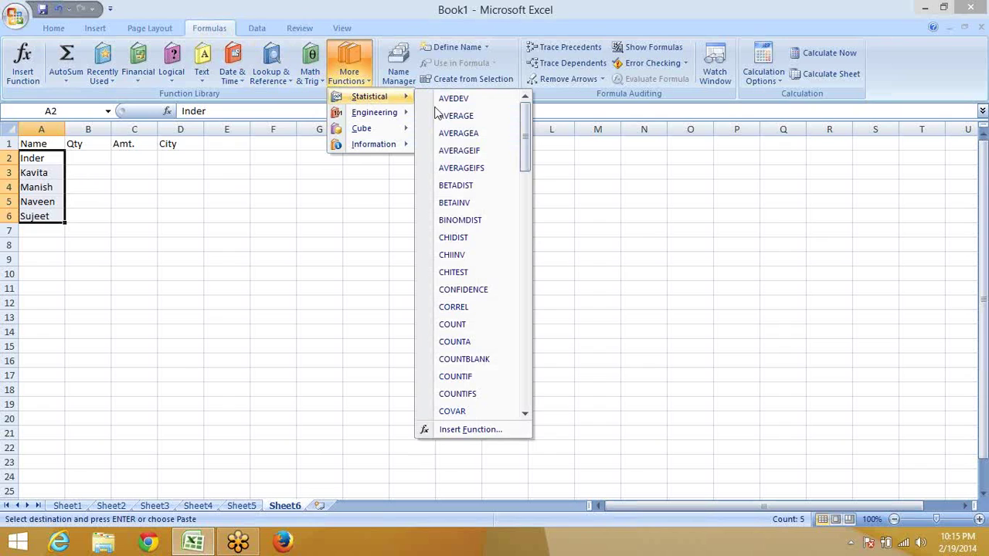
pyautogui.moveTo(369, 97)
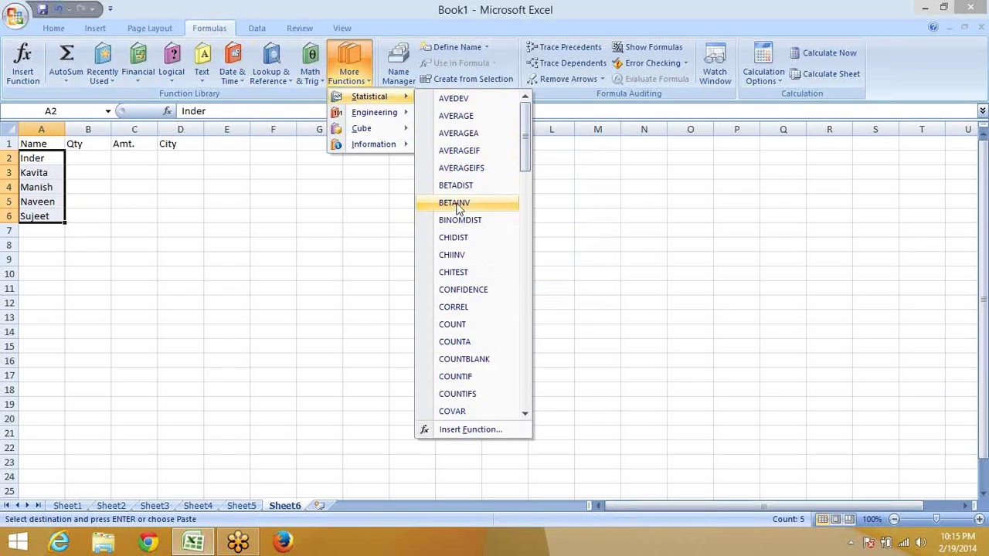
pyautogui.click(459, 189)
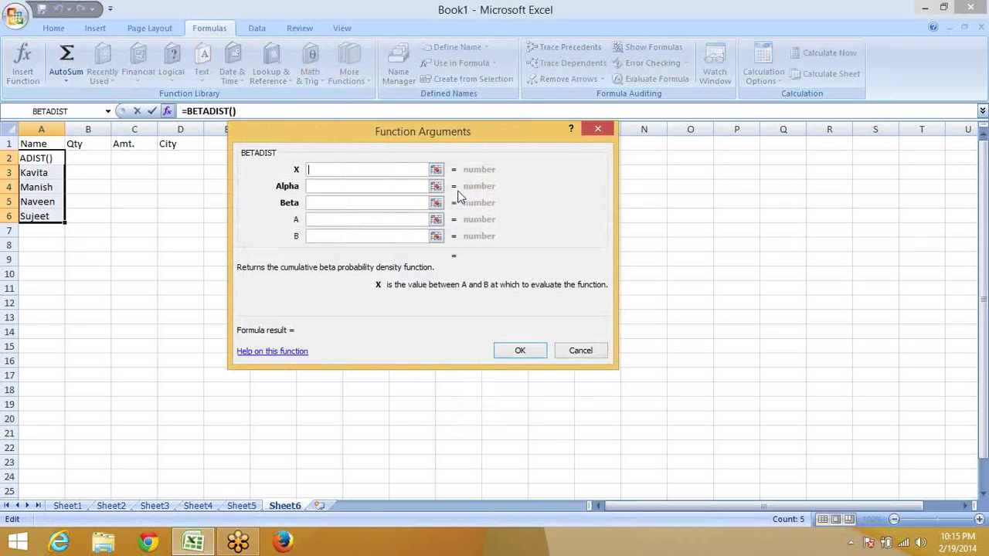
pyautogui.click(281, 353)
# Open the BETADIST help page using offline content from this computer.
pyautogui.click(286, 353)
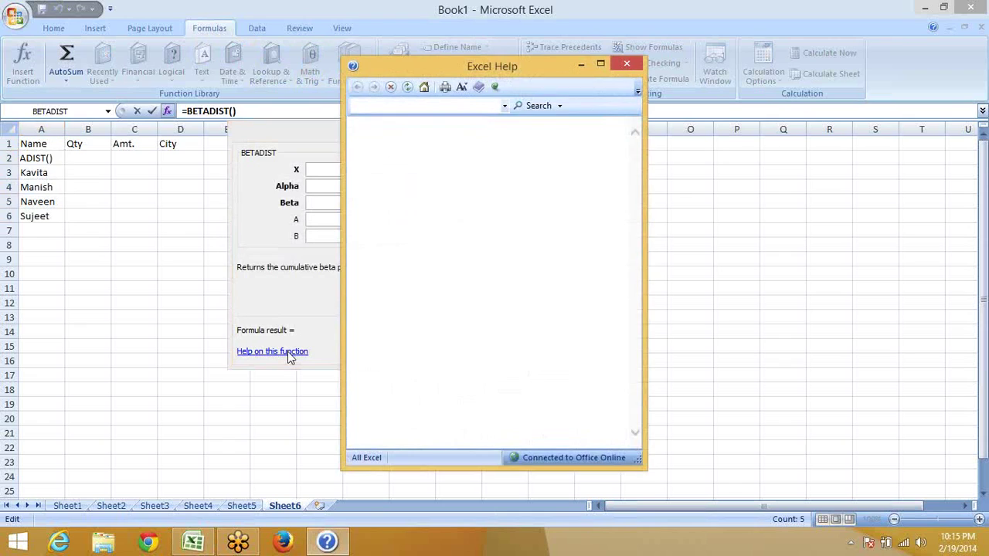
pyautogui.click(589, 459)
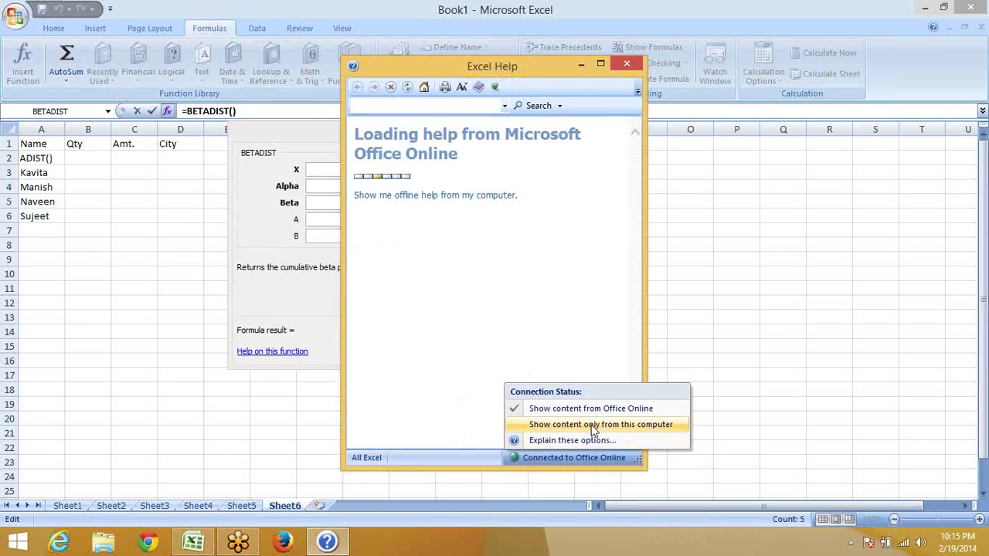
pyautogui.click(593, 425)
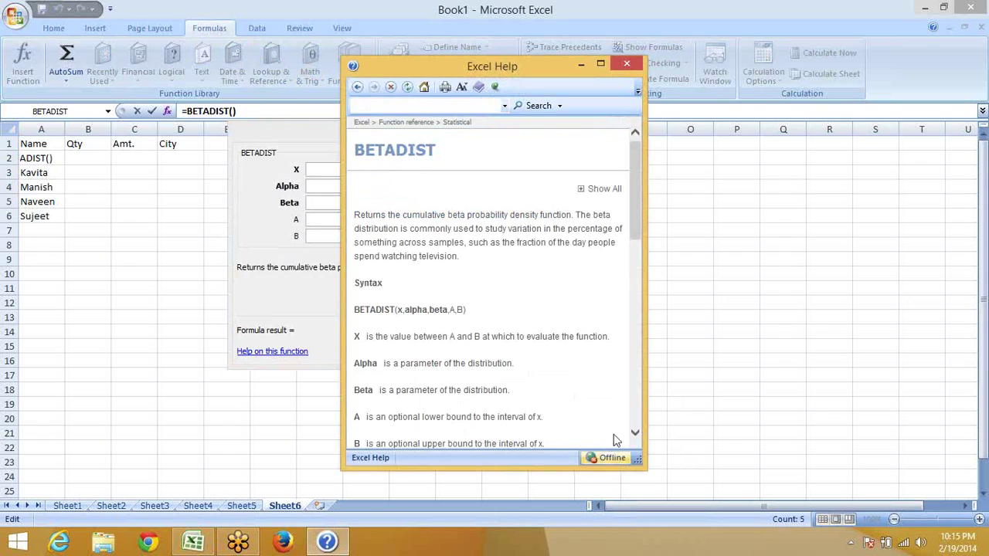
# Read the enlarged BETADIST help page, then close Help and cancel the formula.
pyautogui.moveTo(640, 465); pyautogui.dragTo(796, 526)
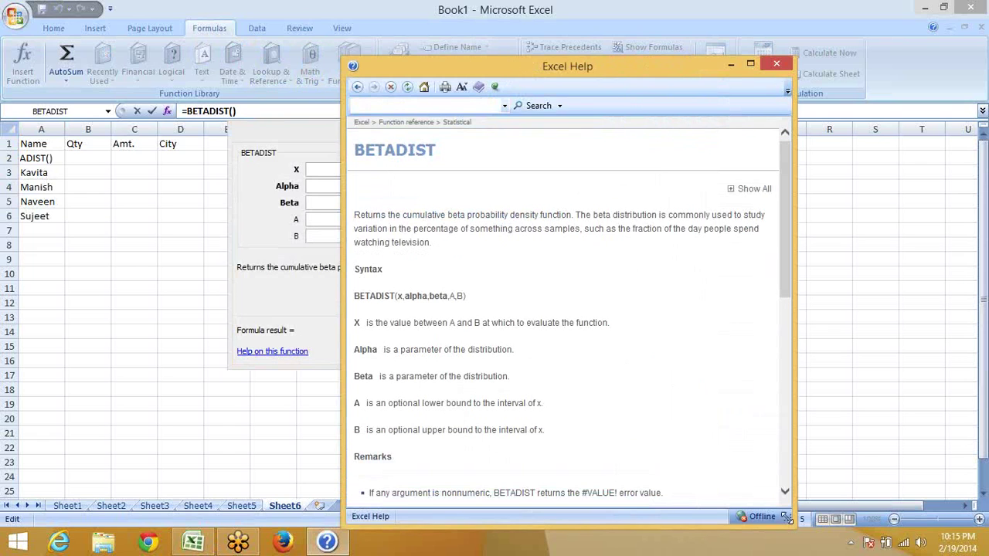
pyautogui.scroll(-3, 568, 357)
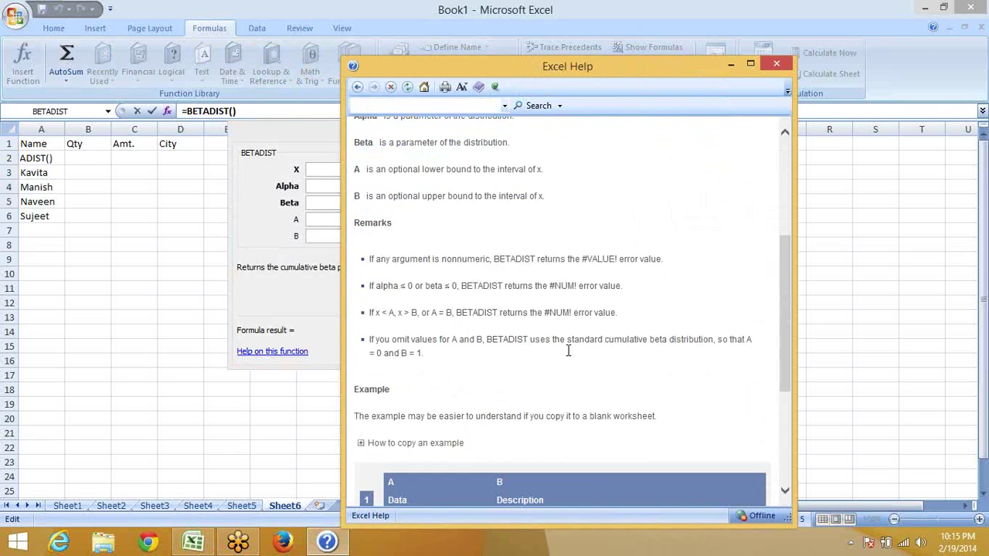
pyautogui.scroll(-3, 568, 351)
pyautogui.scroll(2, 567, 350)
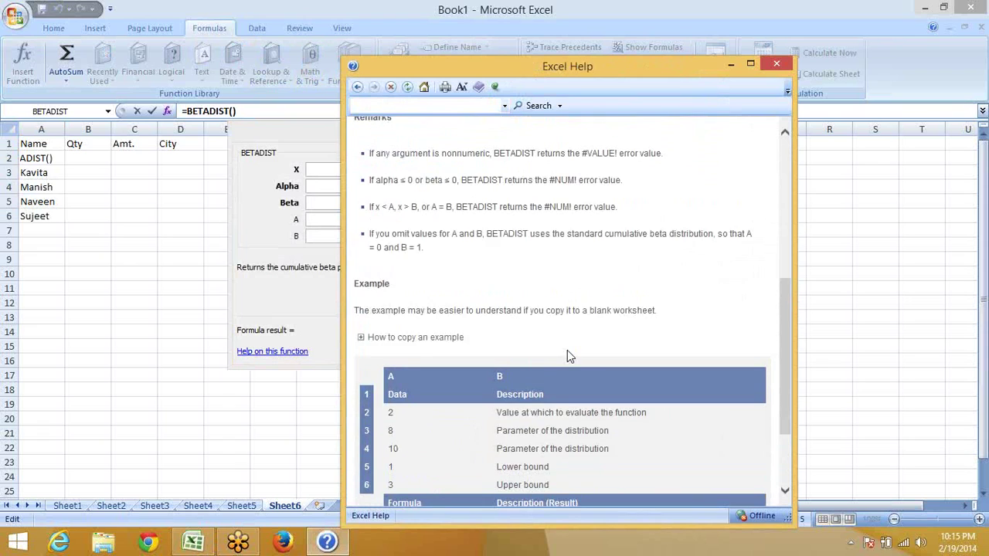
pyautogui.scroll(2, 567, 352)
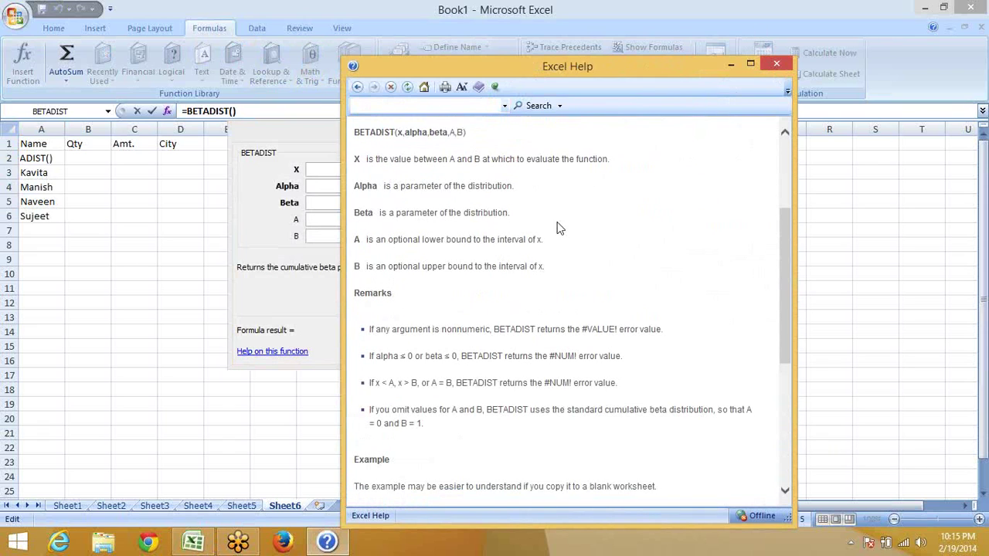
pyautogui.click(780, 66)
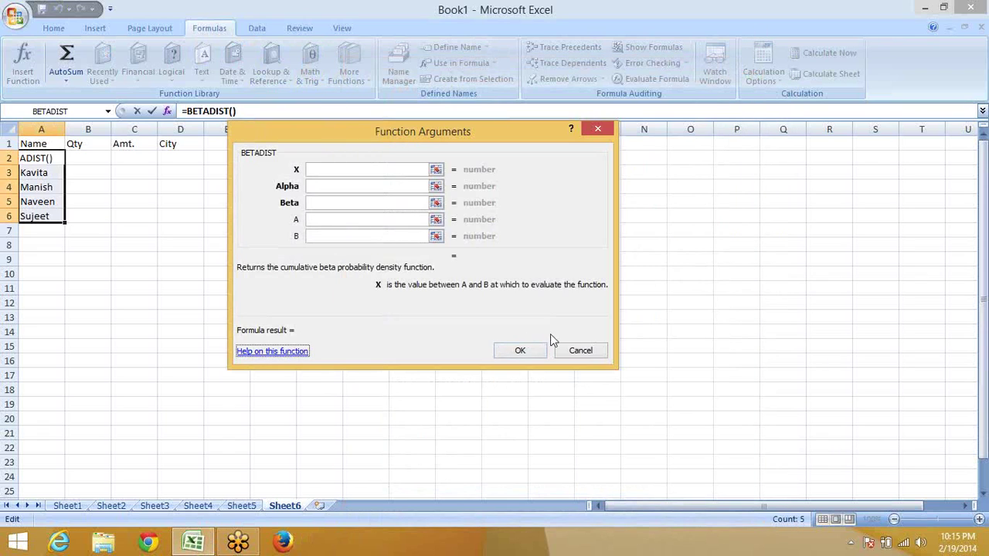
pyautogui.click(582, 349)
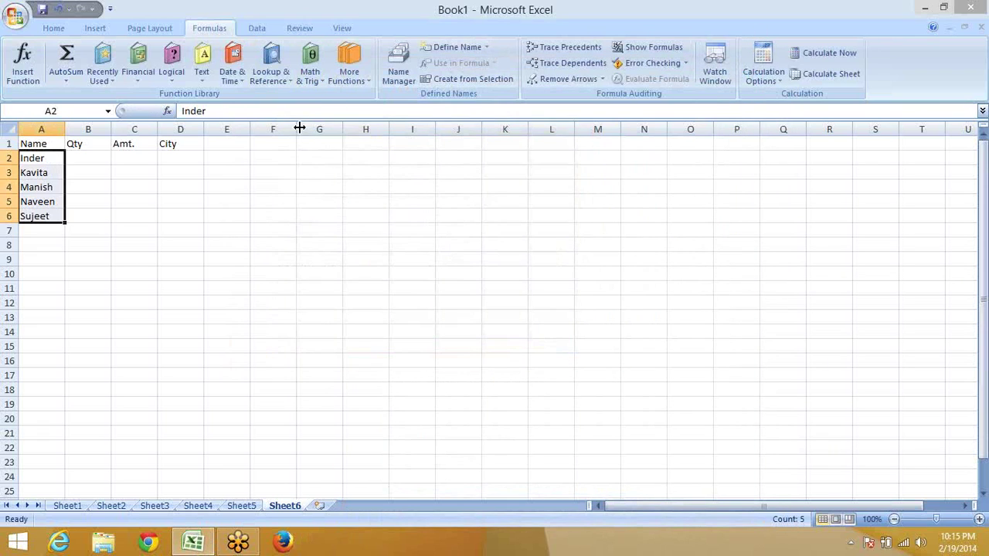
# Insert FISHER from More Functions > Statistical into A2.
pyautogui.click(337, 75)
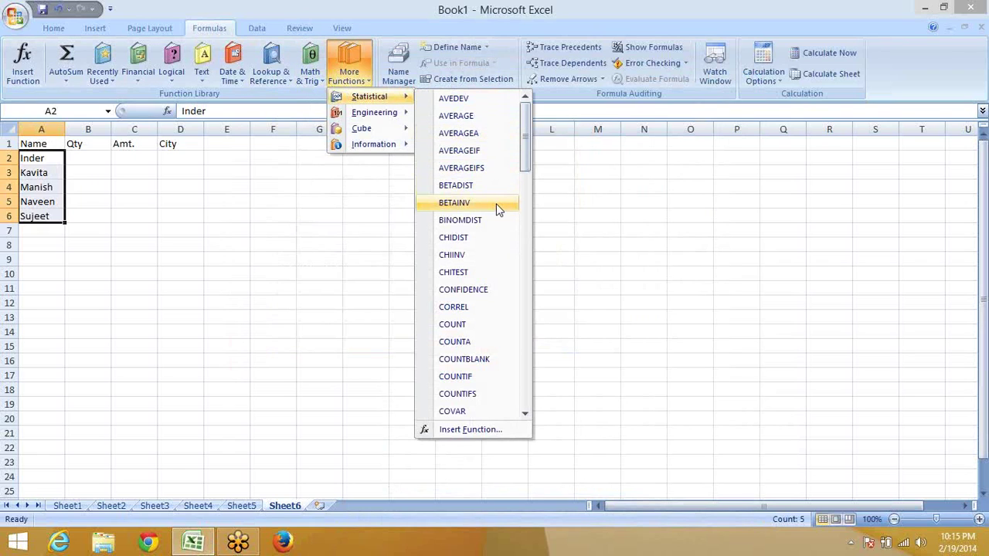
pyautogui.scroll(-2, 497, 208)
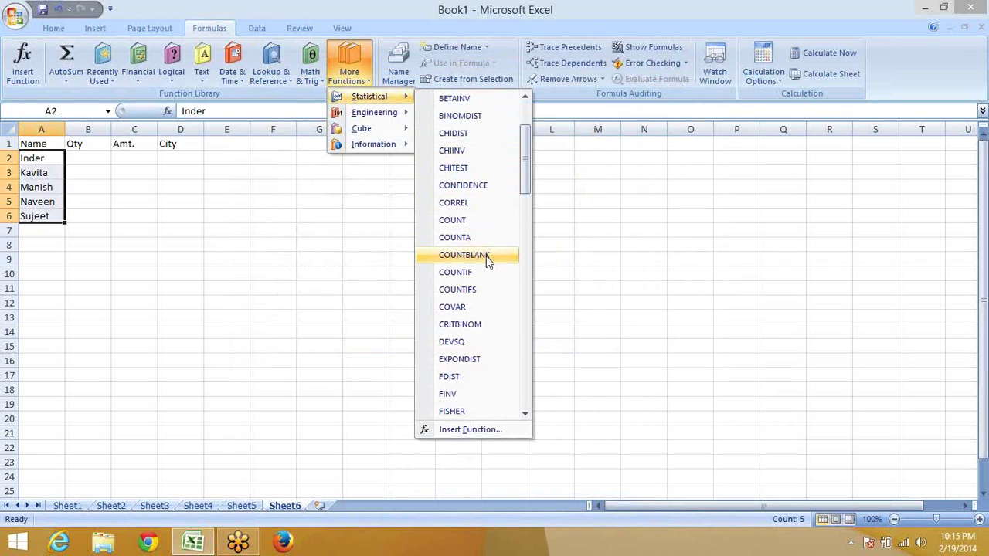
pyautogui.click(456, 418)
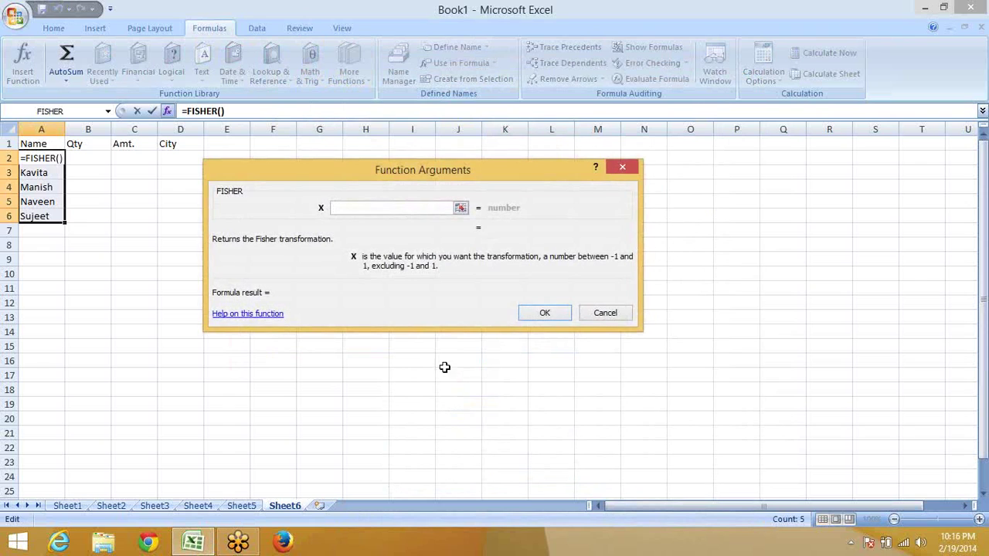
# Read the FISHER help page, selecting its description through the Syntax heading, then close it.
pyautogui.click(268, 317)
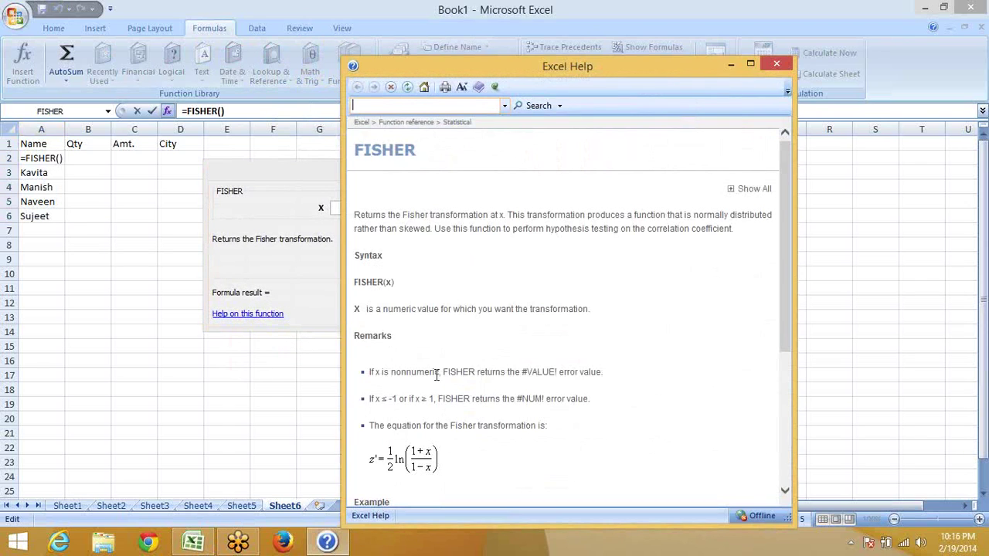
pyautogui.scroll(-3, 427, 456)
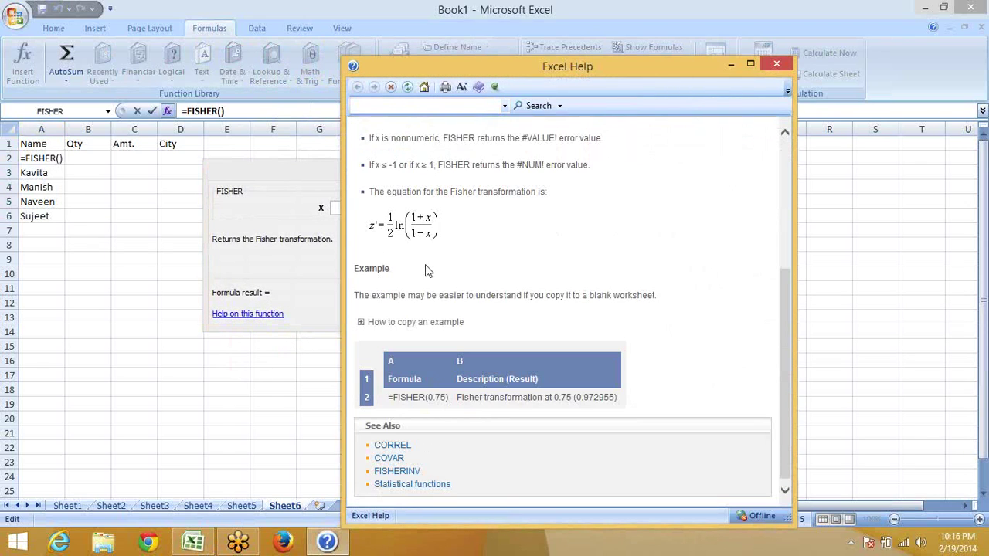
pyautogui.moveTo(450, 234); pyautogui.dragTo(366, 211)
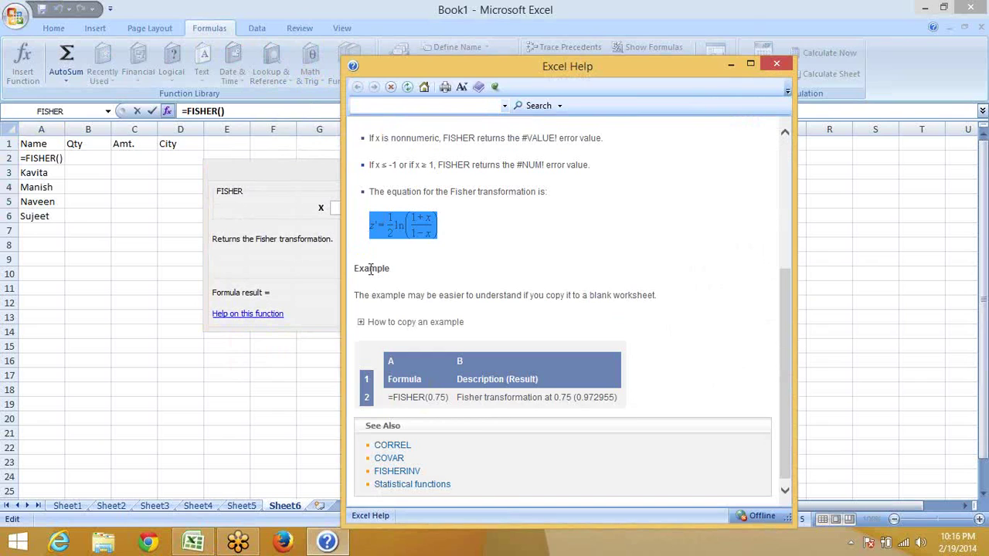
pyautogui.scroll(1, 370, 270)
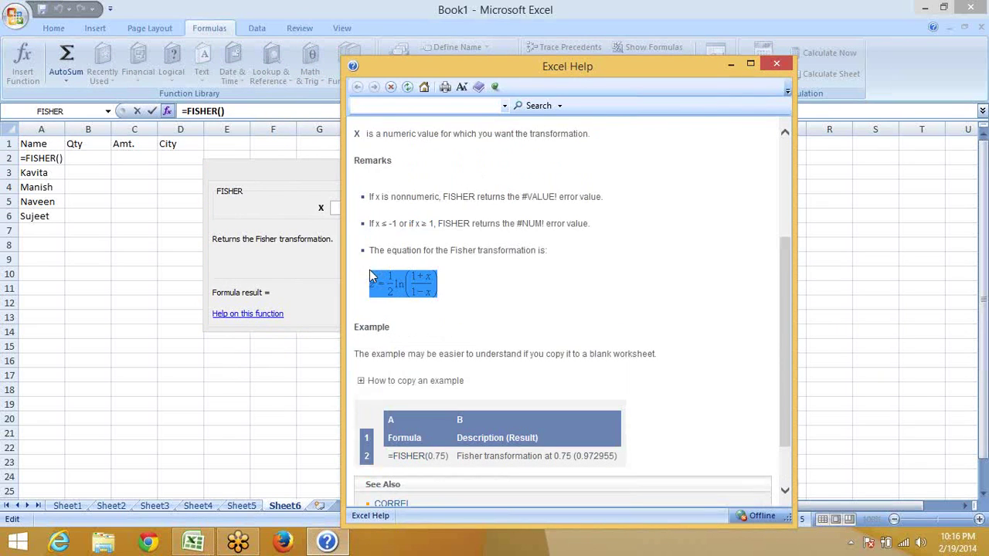
pyautogui.scroll(1, 370, 270)
pyautogui.scroll(2, 360, 232)
pyautogui.moveTo(367, 217); pyautogui.dragTo(536, 223)
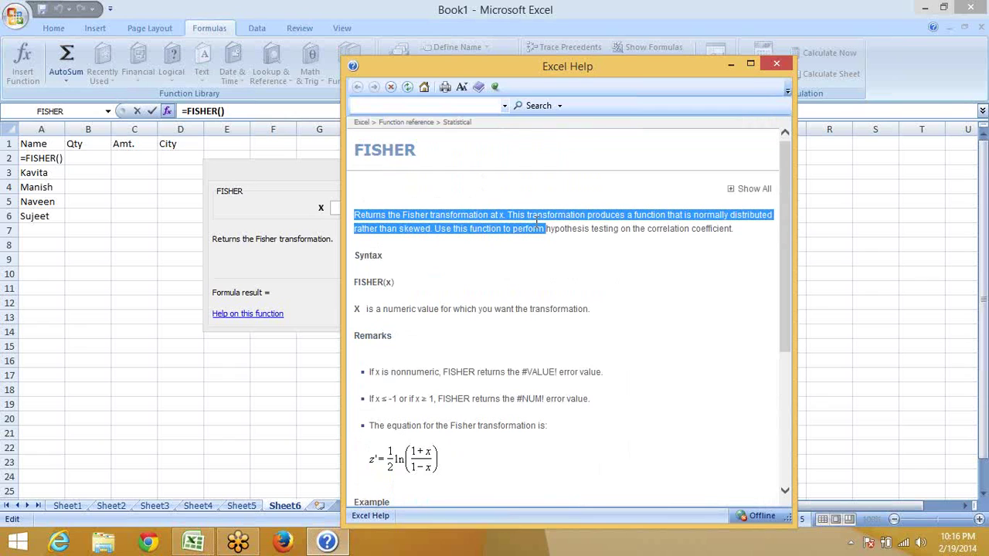
pyautogui.moveTo(549, 226); pyautogui.dragTo(640, 250)
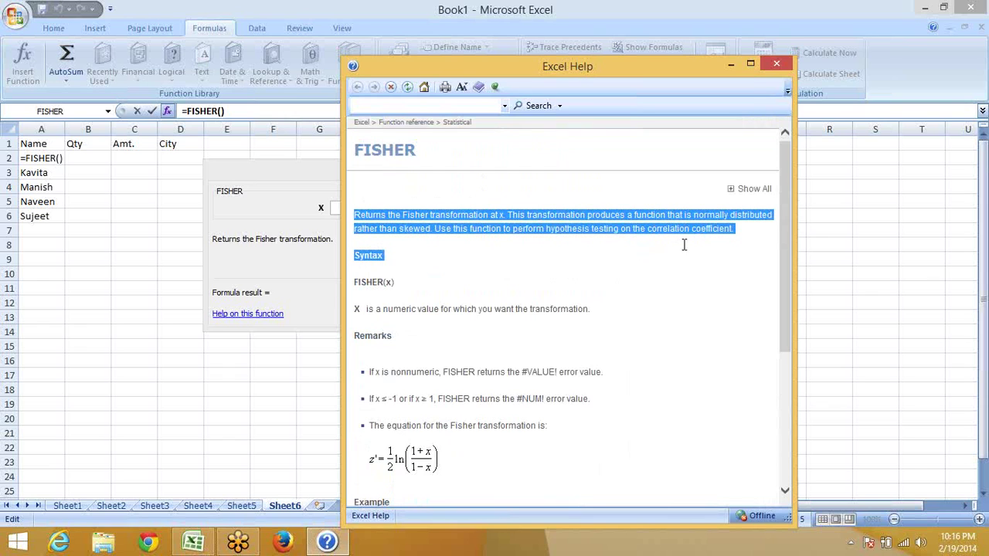
pyautogui.click(777, 64)
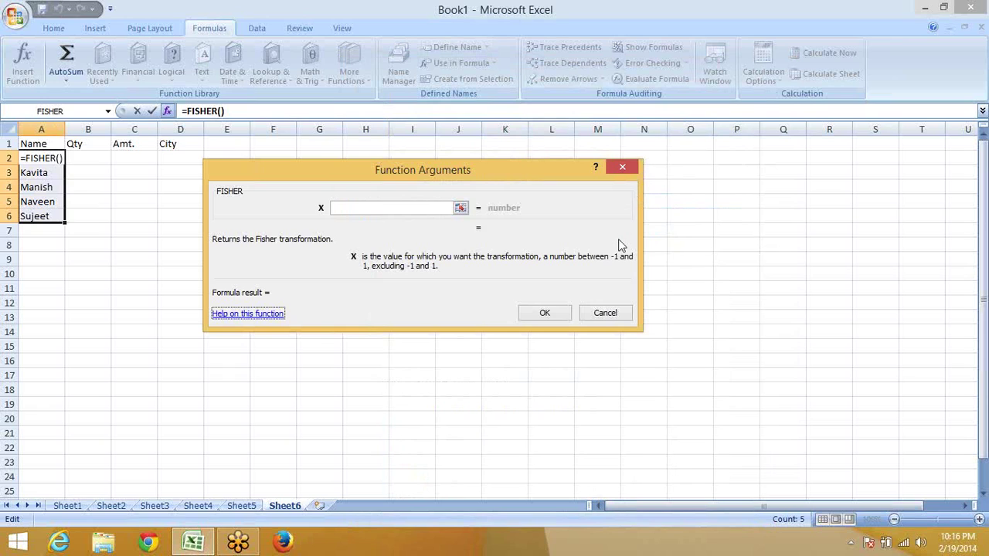
# Cancel the FISHER entry and fill the five names from A2:A6 down to A23.
pyautogui.click(634, 165)
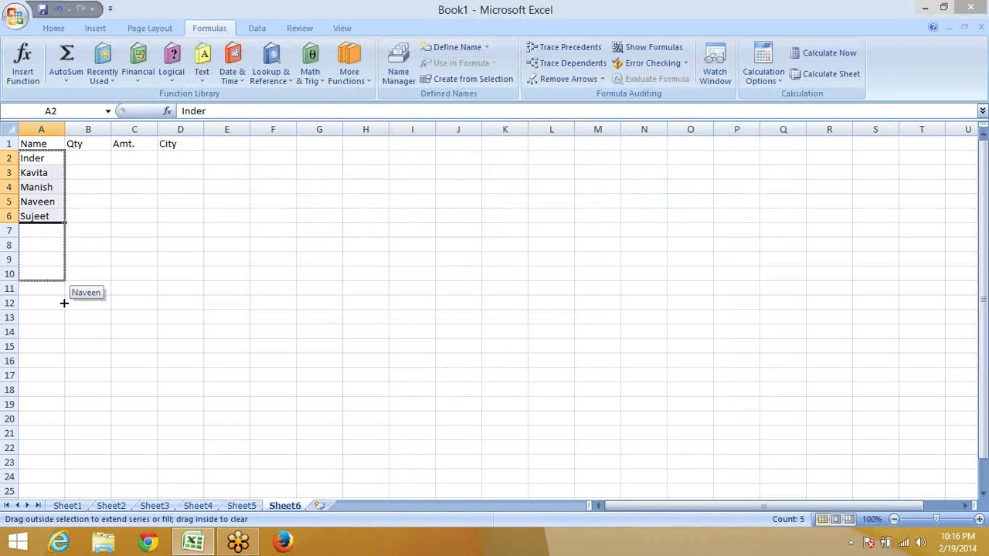
pyautogui.moveTo(64, 221); pyautogui.dragTo(68, 474)
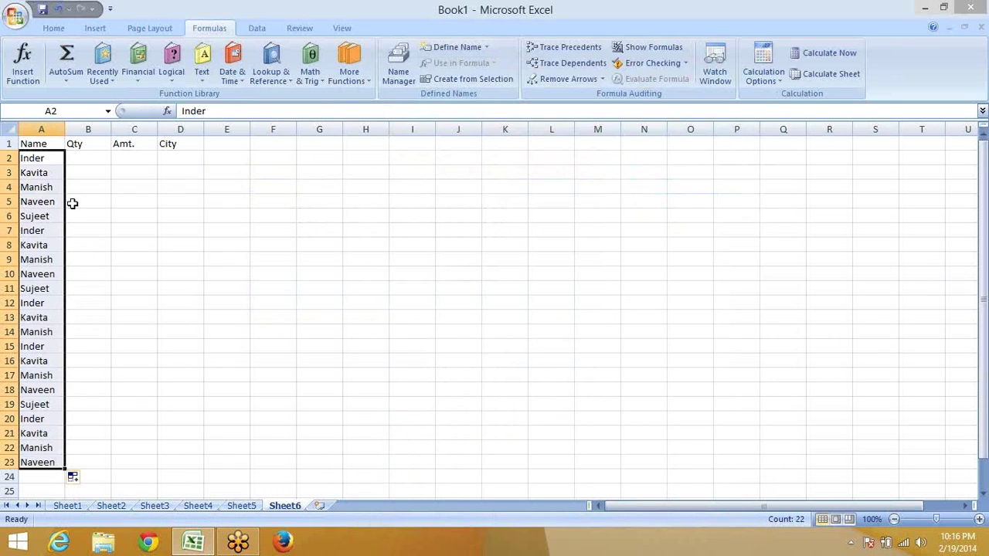
pyautogui.click(83, 156)
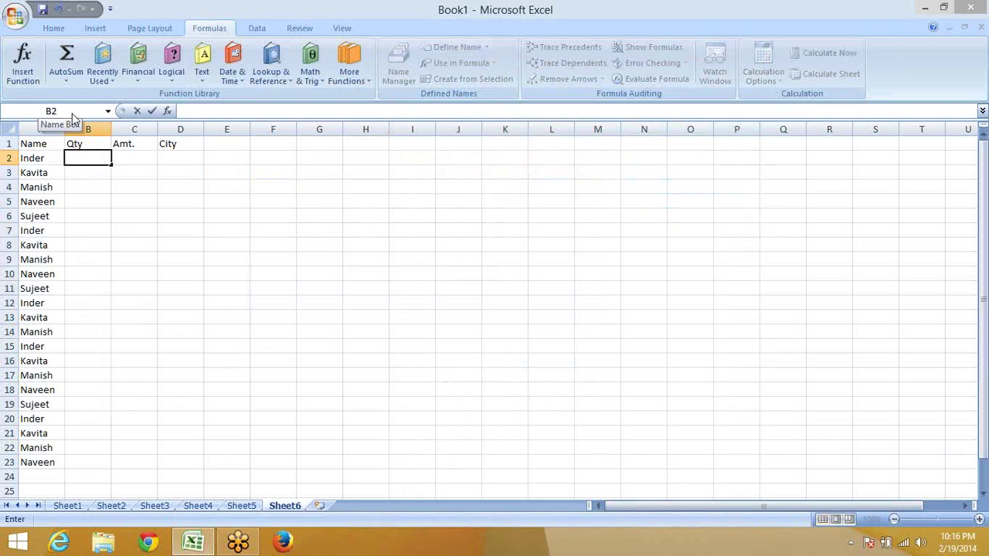
# Enter =RANDBETWEEN(10,99) in B2.
pyautogui.write('r')
pyautogui.press('BackSpace')
pyautogui.write('=')
pyautogui.write('ra')
pyautogui.press('Down')
pyautogui.press('Down')
pyautogui.press('Tab')
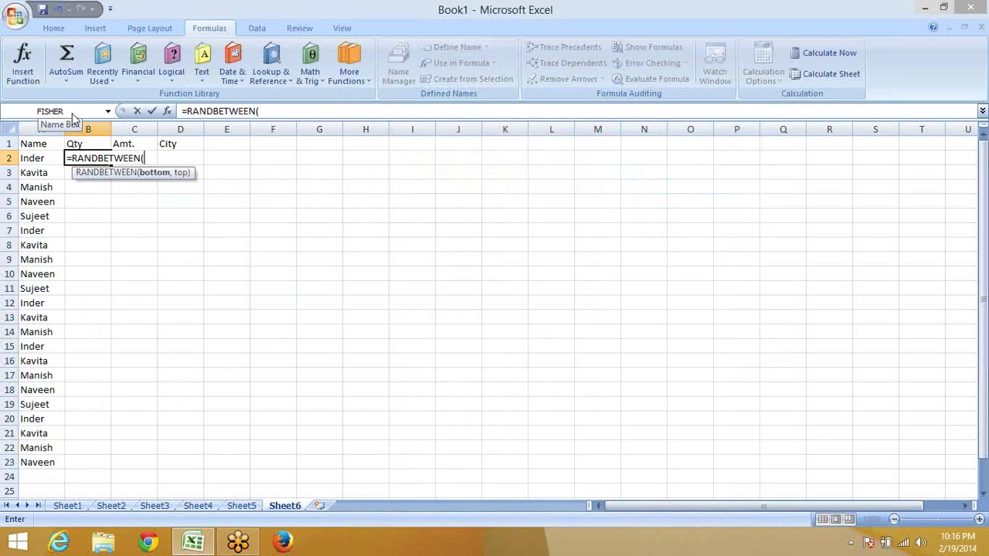
pyautogui.write('10,99')
pyautogui.press('Return')
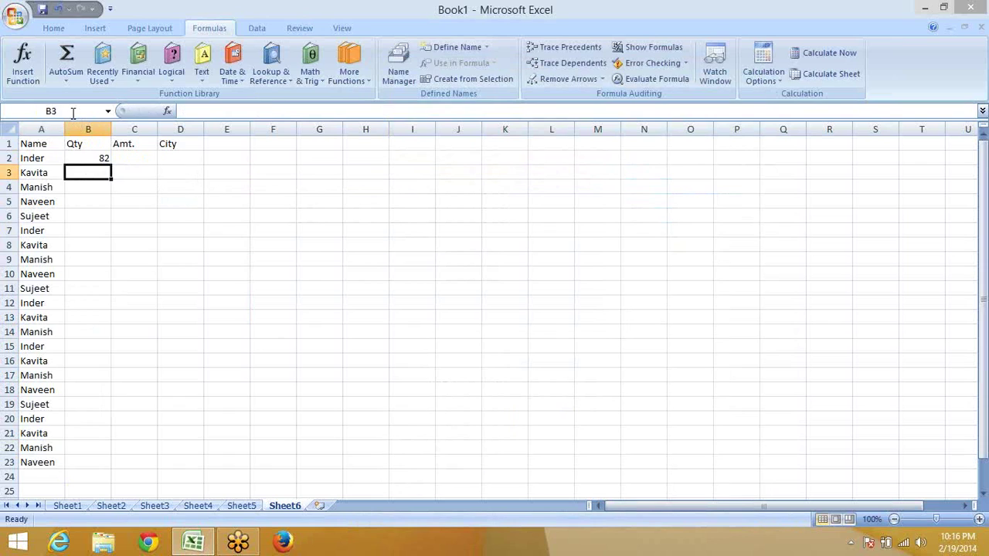
# Select B2:C23 and fill it with the RANDBETWEEN formula.
pyautogui.press('Left')
pyautogui.hotkey('ctrl', 'Down')
pyautogui.press('Right')
pyautogui.hotkey('shift', 'Right')
pyautogui.hotkey('ctrl', 'shift', 'Up')
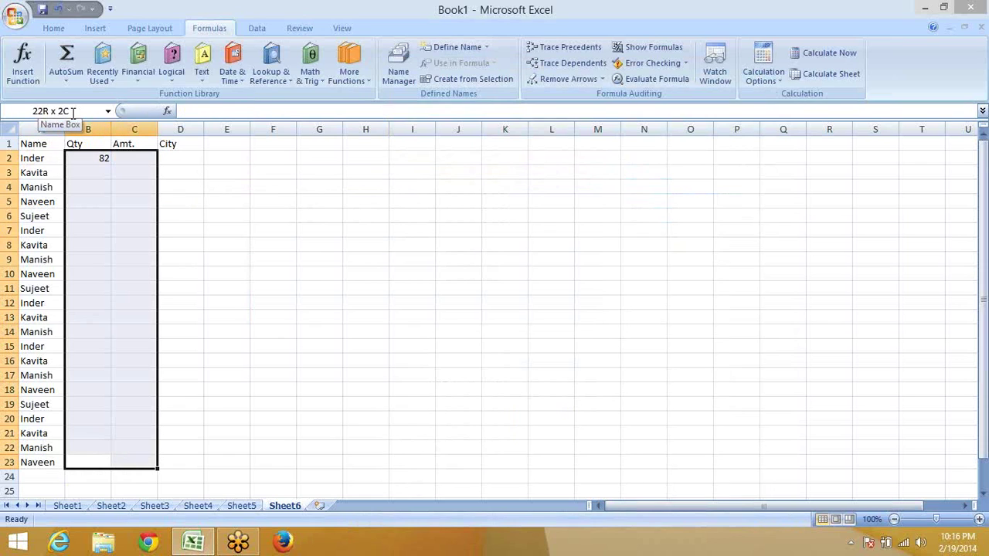
pyautogui.hotkey('ctrl', 'r')
pyautogui.hotkey('ctrl', 'd')
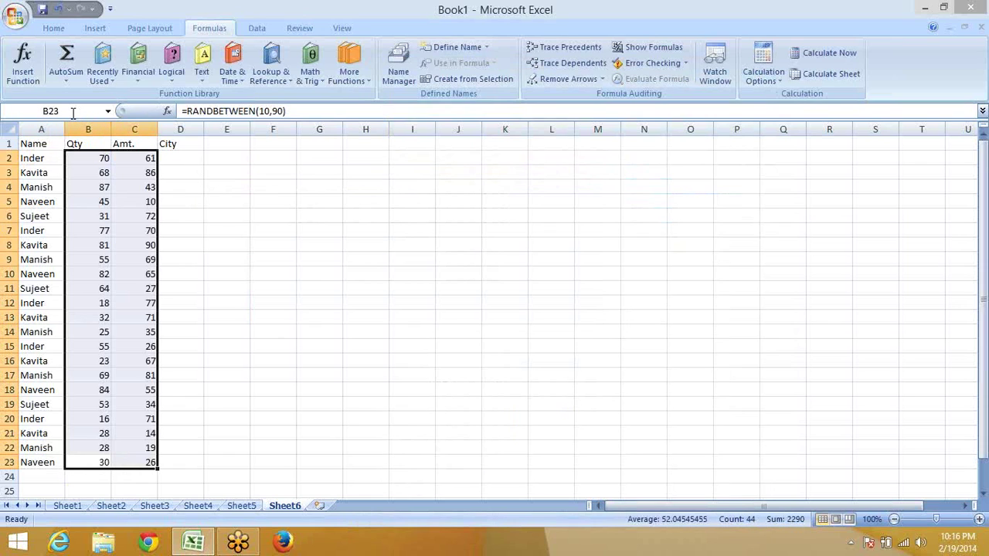
# Copy B2:C23 and paste it back as values to freeze the random numbers.
pyautogui.hotkey('ctrl', 'c')
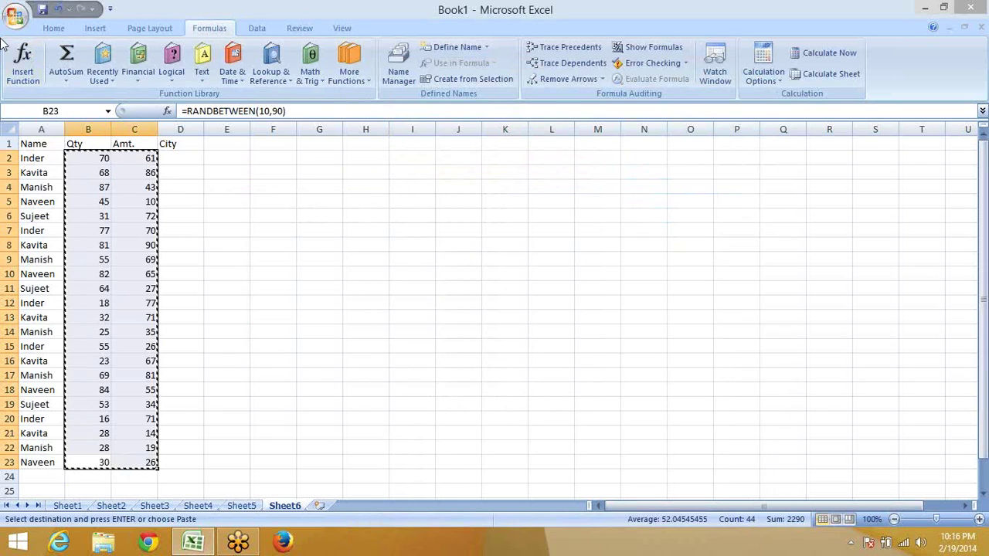
pyautogui.click(16, 16)
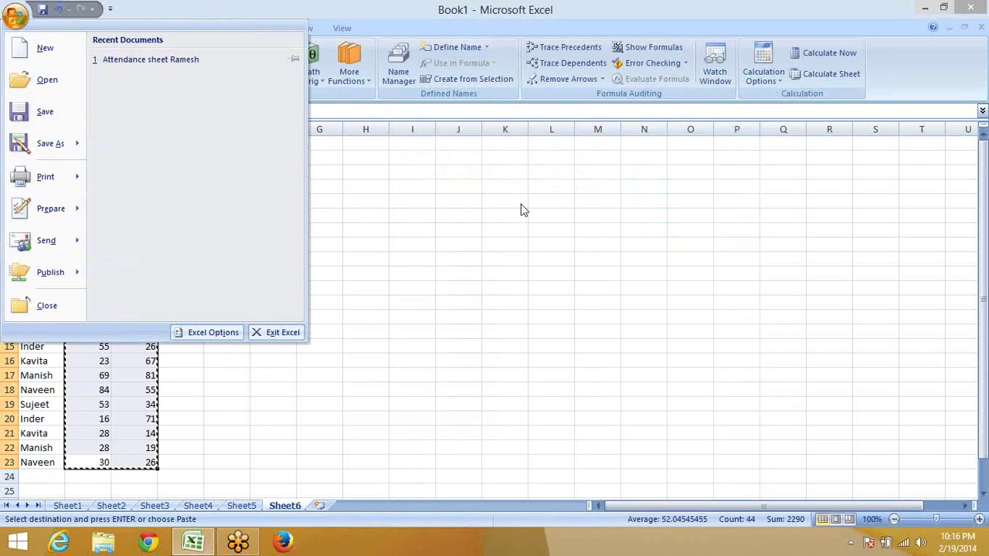
pyautogui.click(521, 210)
pyautogui.click(51, 28)
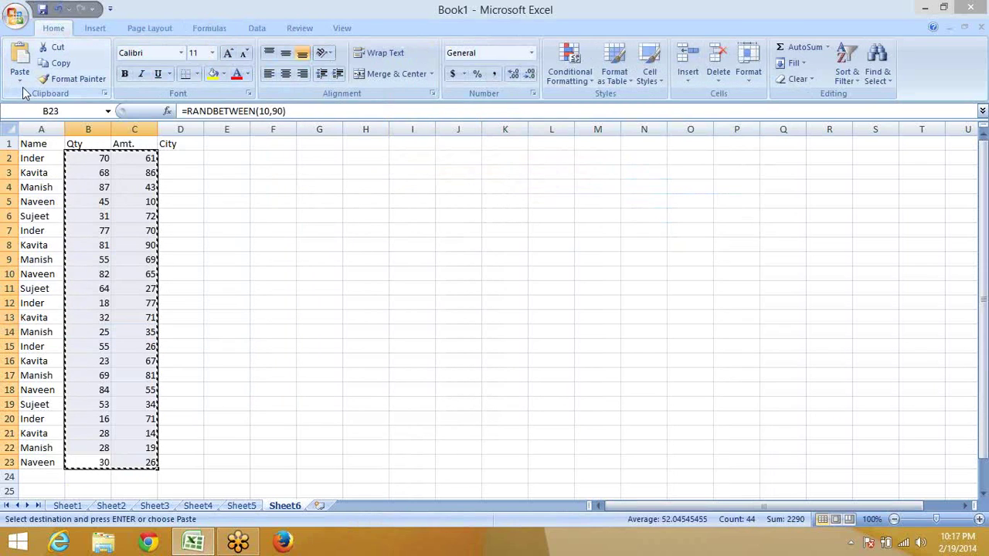
pyautogui.click(20, 78)
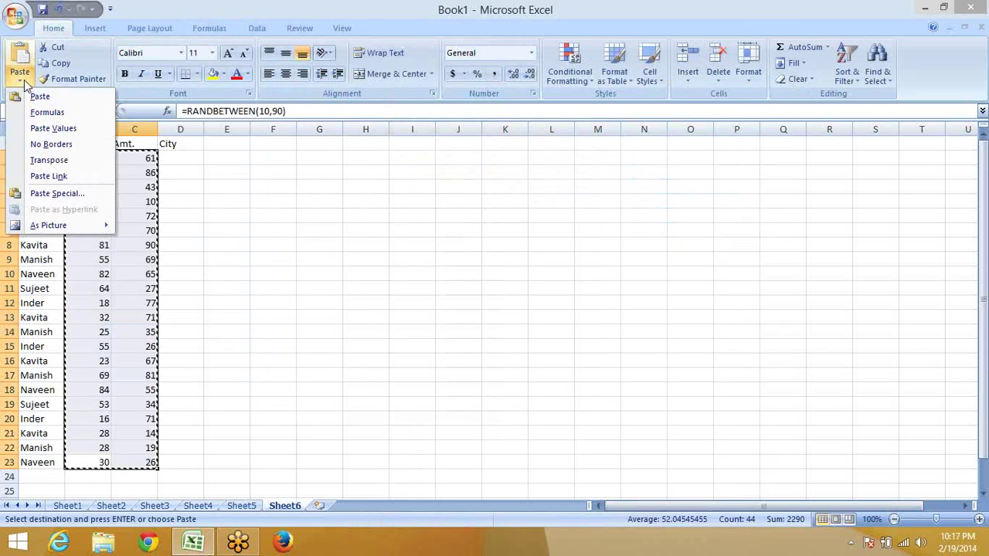
pyautogui.click(53, 129)
pyautogui.press('Escape')
pyautogui.click(180, 462)
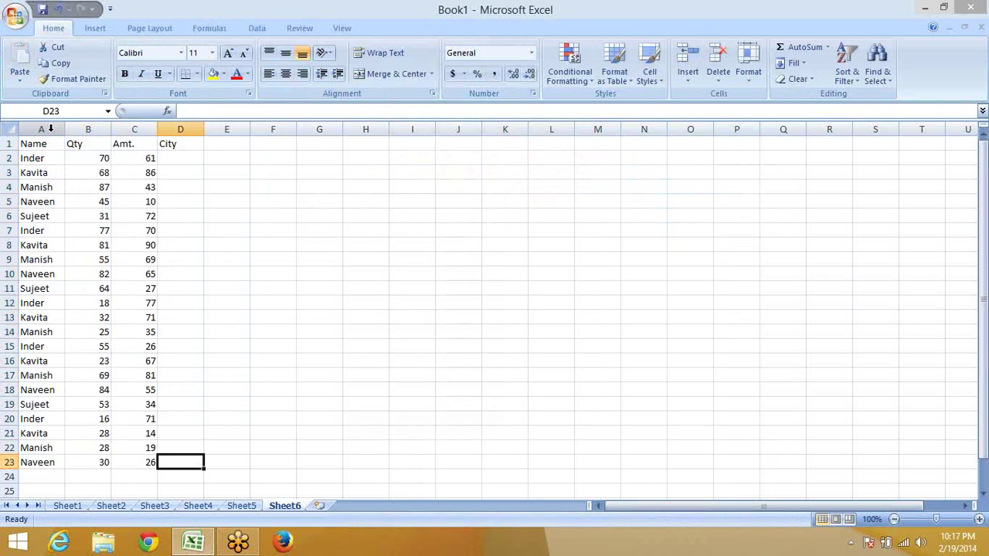
pyautogui.hotkey('ctrl', 'Up')
pyautogui.press('Down')
pyautogui.write('Su')
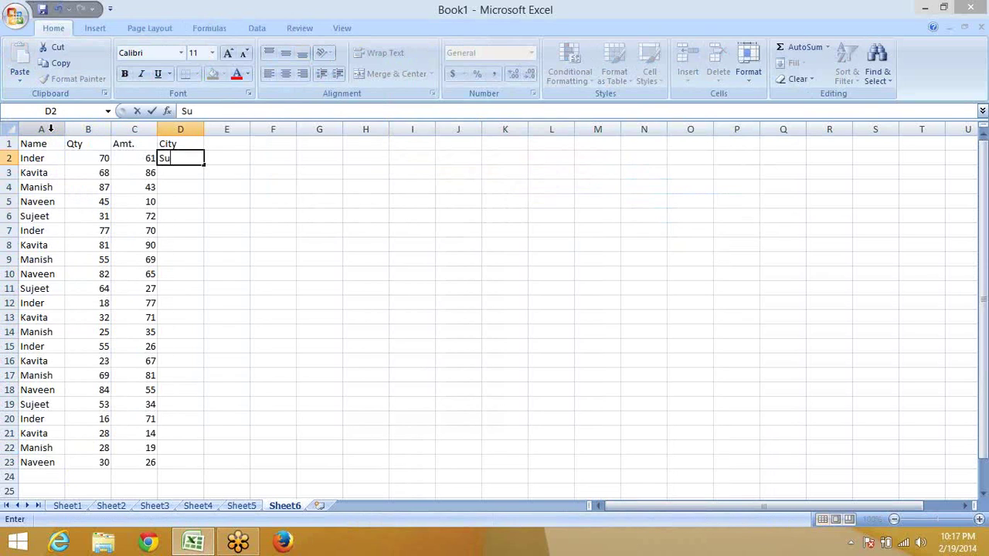
pyautogui.write('jeet')
pyautogui.press('Escape')
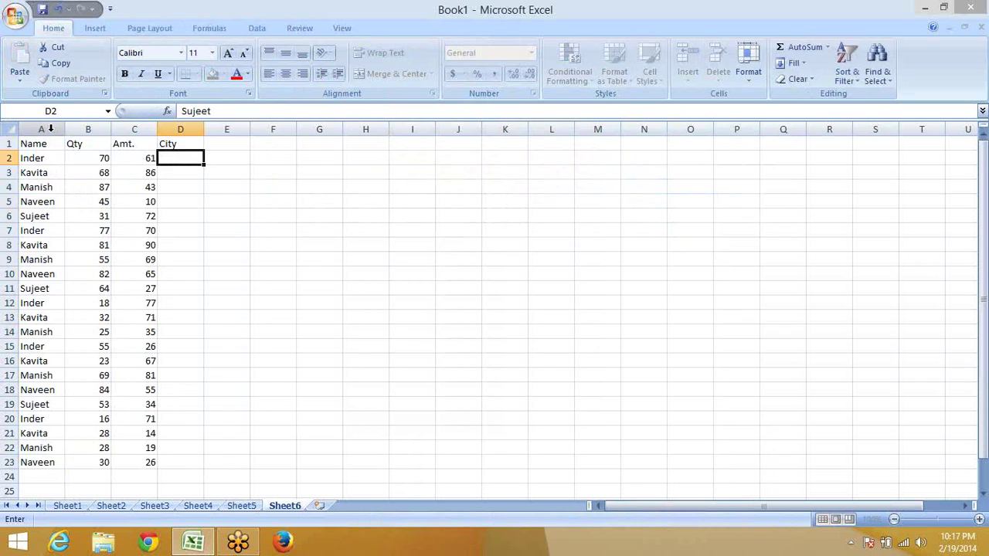
pyautogui.write('Delhi')
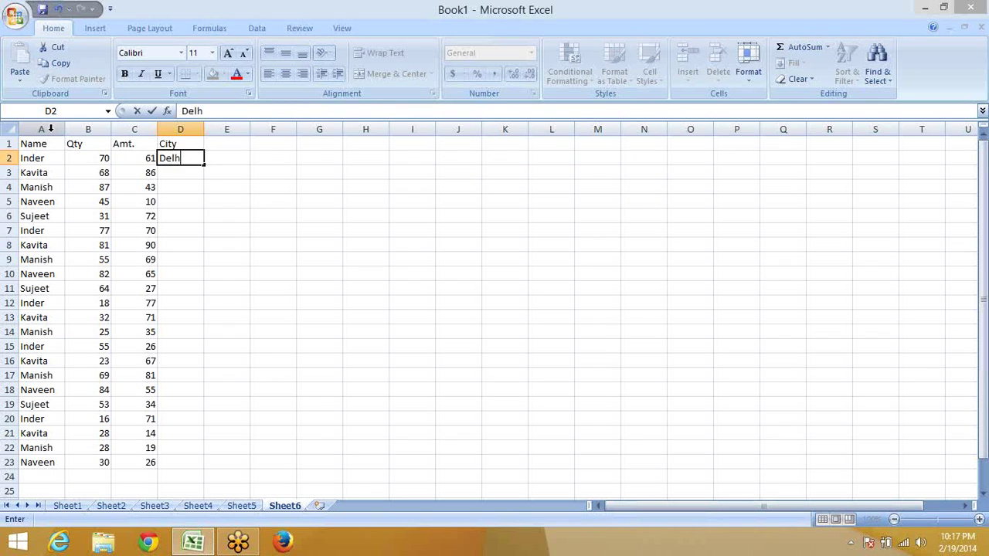
pyautogui.press('Return')
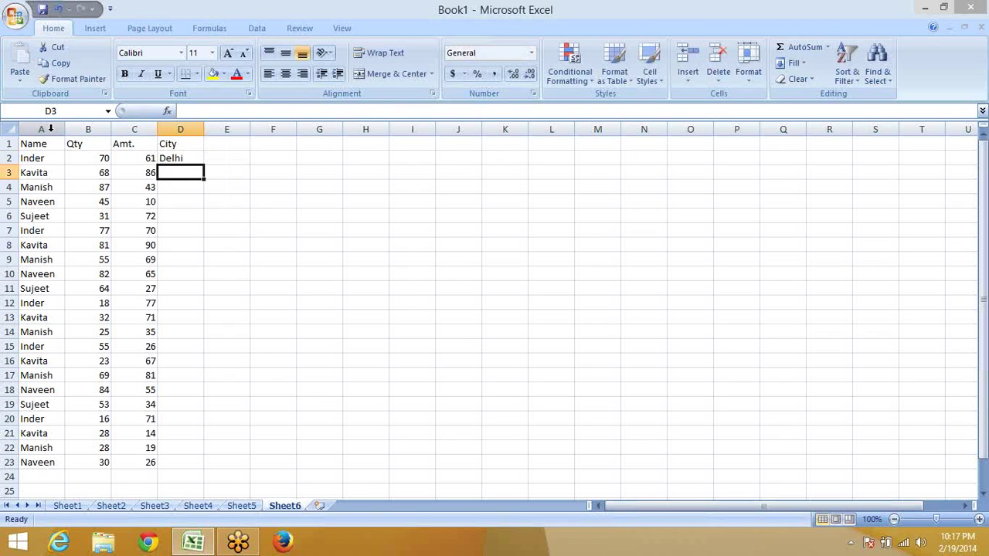
pyautogui.write('P')
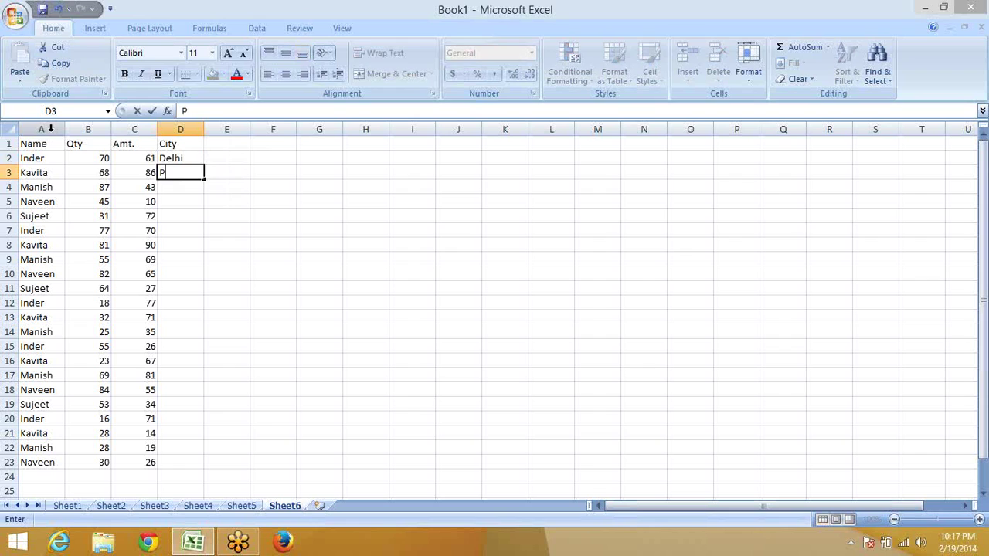
pyautogui.write('une')
pyautogui.press('Return')
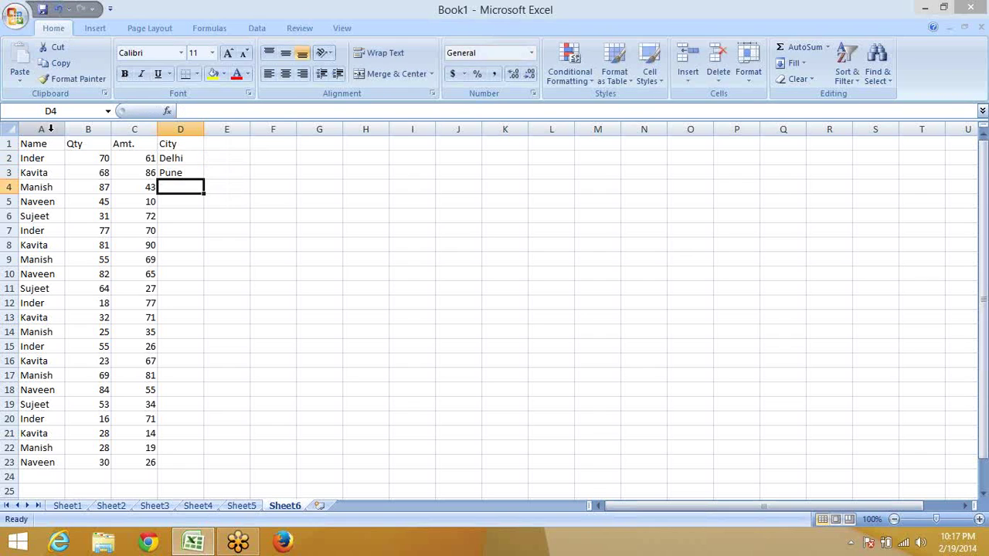
pyautogui.write('Pat')
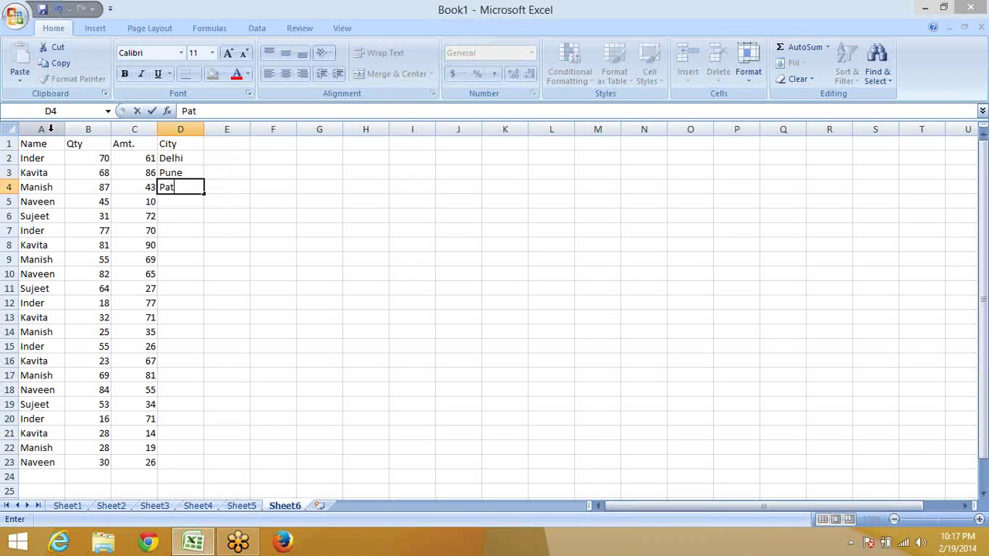
pyautogui.write('na')
pyautogui.press('Return')
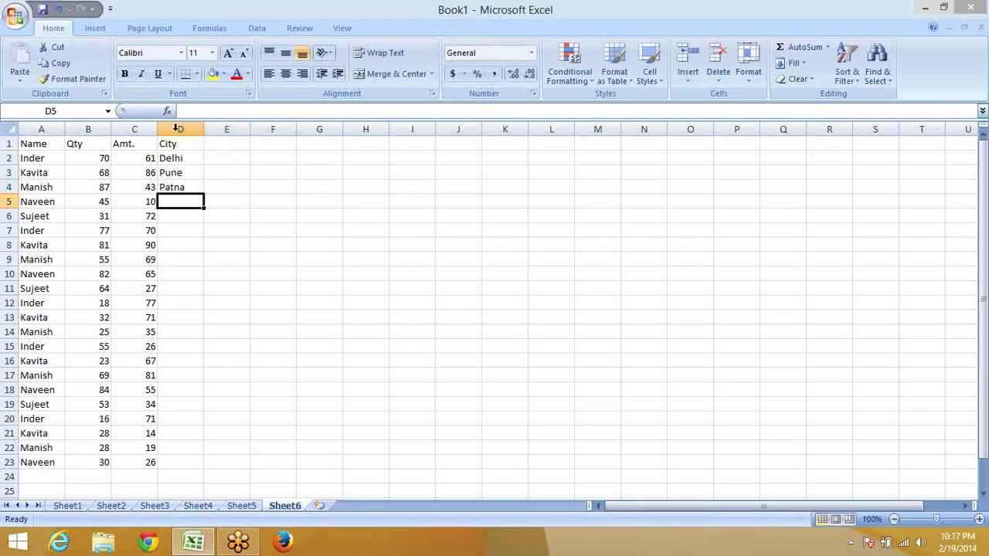
pyautogui.moveTo(168, 158); pyautogui.dragTo(171, 184)
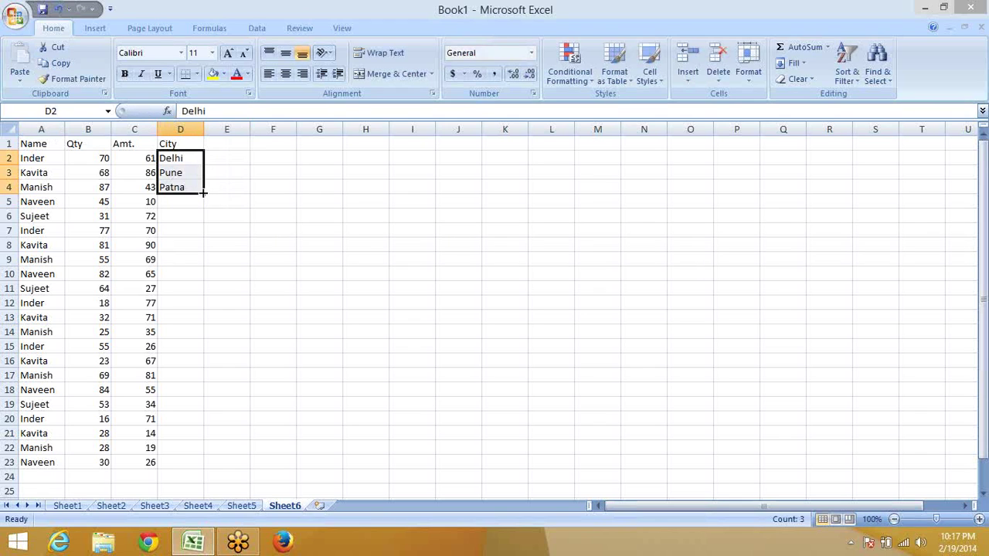
pyautogui.doubleClick(203, 192)
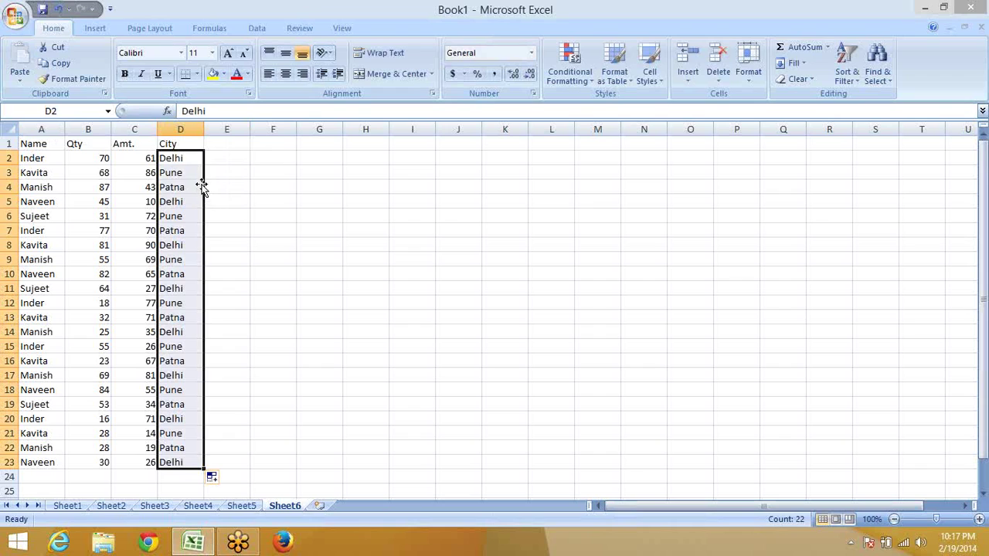
pyautogui.click(219, 161)
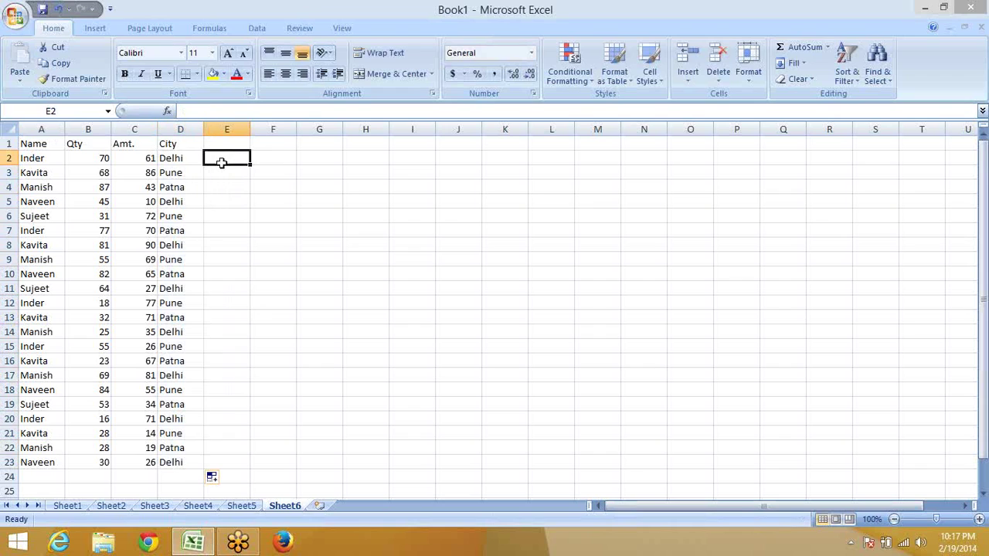
pyautogui.click(36, 147)
pyautogui.click(622, 183)
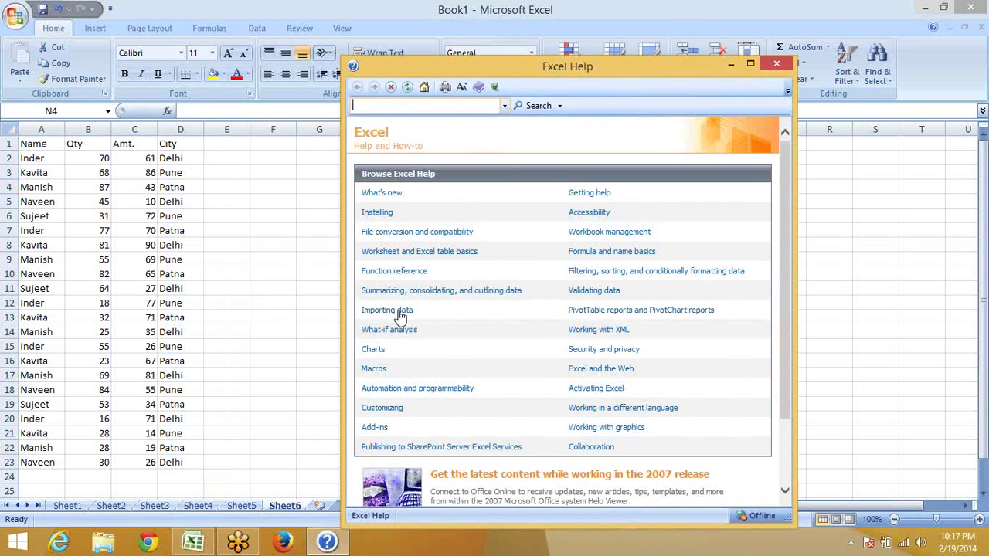
# Open Help's Function reference > Database and list management > Database functions table.
pyautogui.click(399, 272)
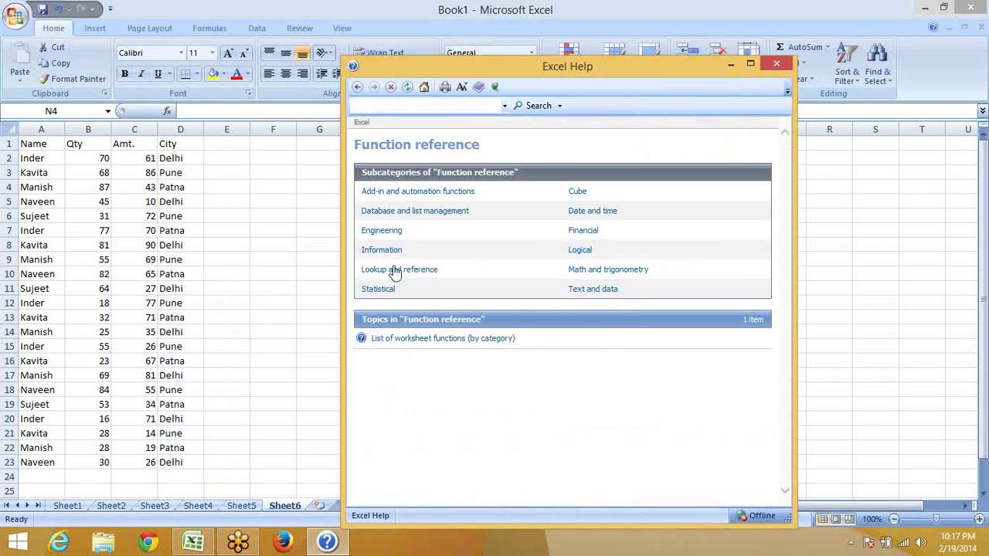
pyautogui.click(407, 217)
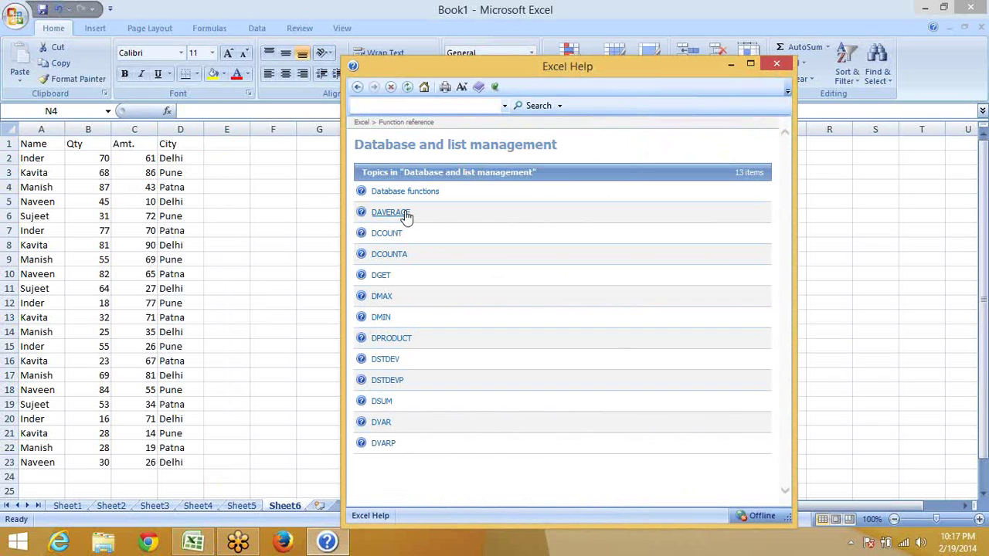
pyautogui.click(405, 195)
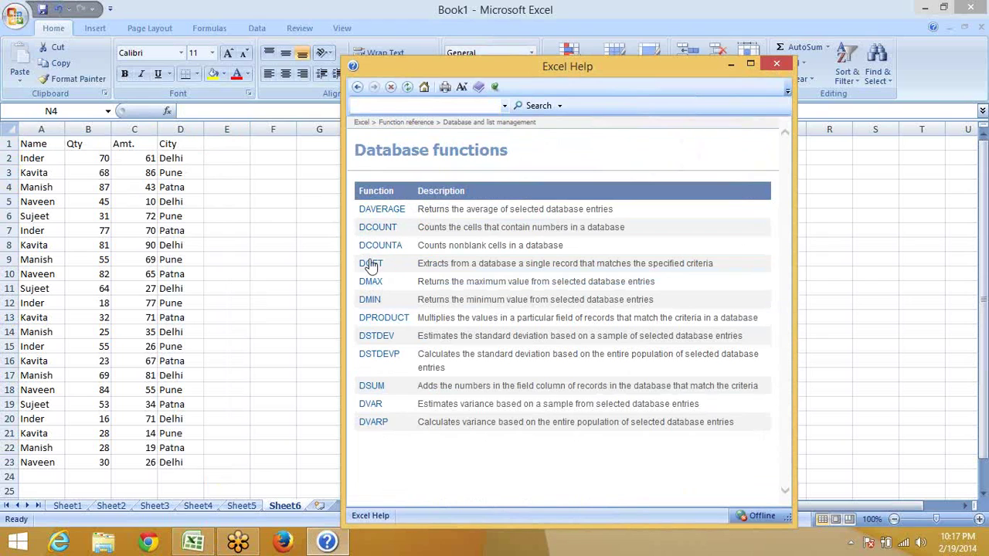
pyautogui.click(214, 165)
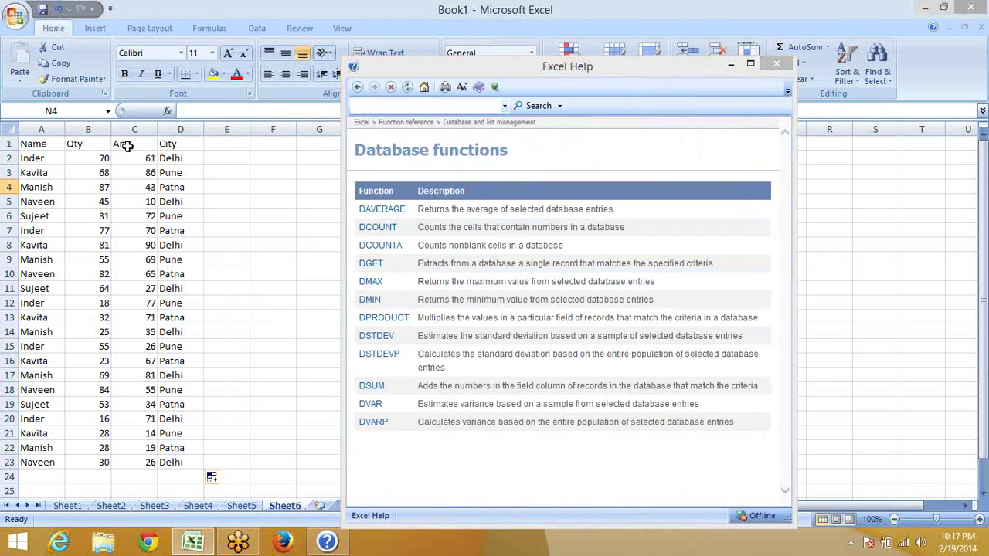
pyautogui.click(726, 67)
# Copy the Name header from A1 into F1.
pyautogui.click(730, 65)
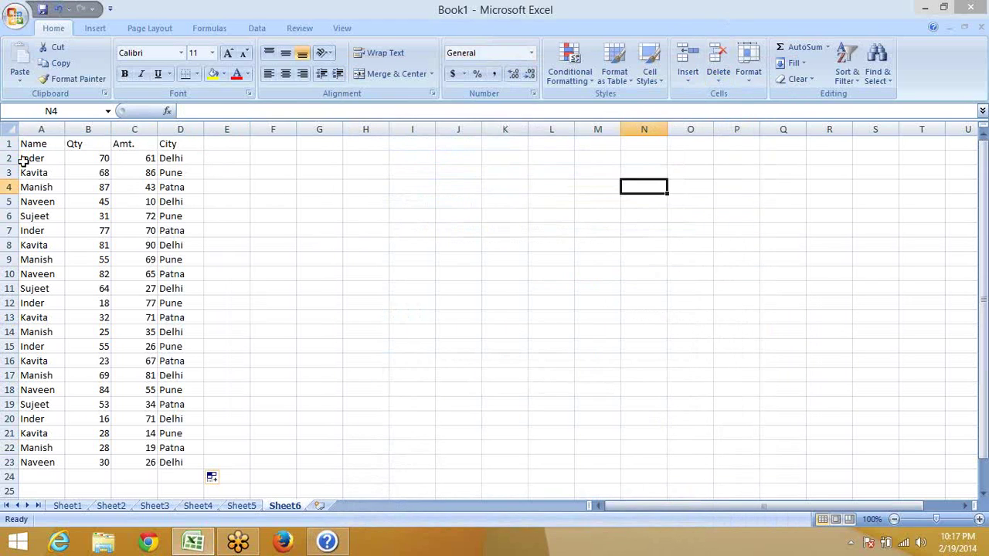
pyautogui.click(39, 144)
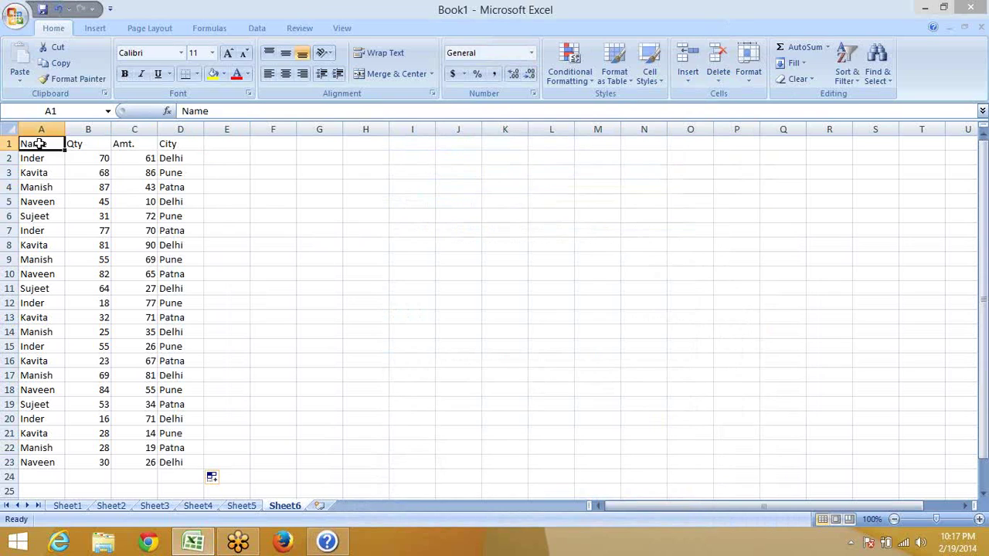
pyautogui.press('Right')
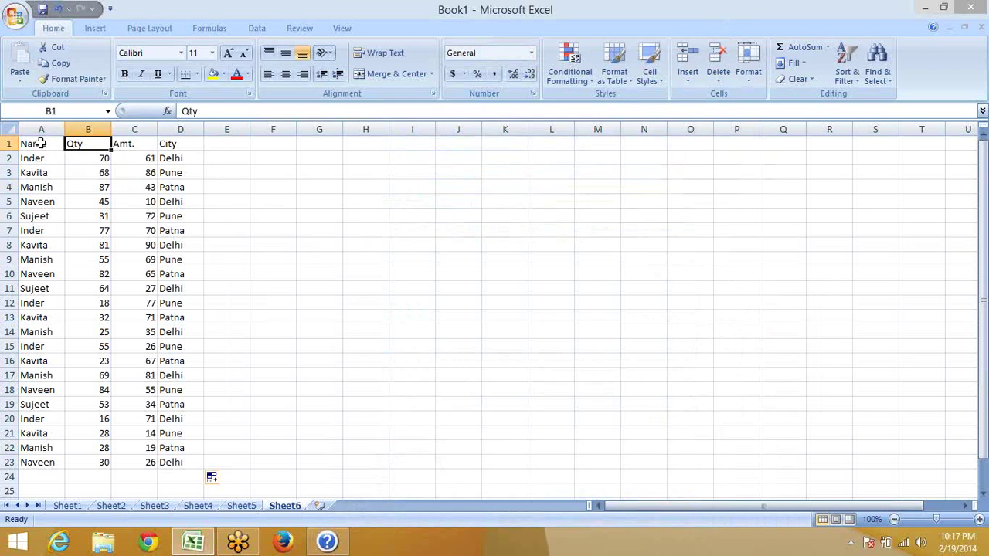
pyautogui.press('Left')
pyautogui.hotkey('ctrl', 'c')
pyautogui.press('Right')
pyautogui.press('Right')
pyautogui.press('Right')
pyautogui.press('Right')
pyautogui.press('Right')
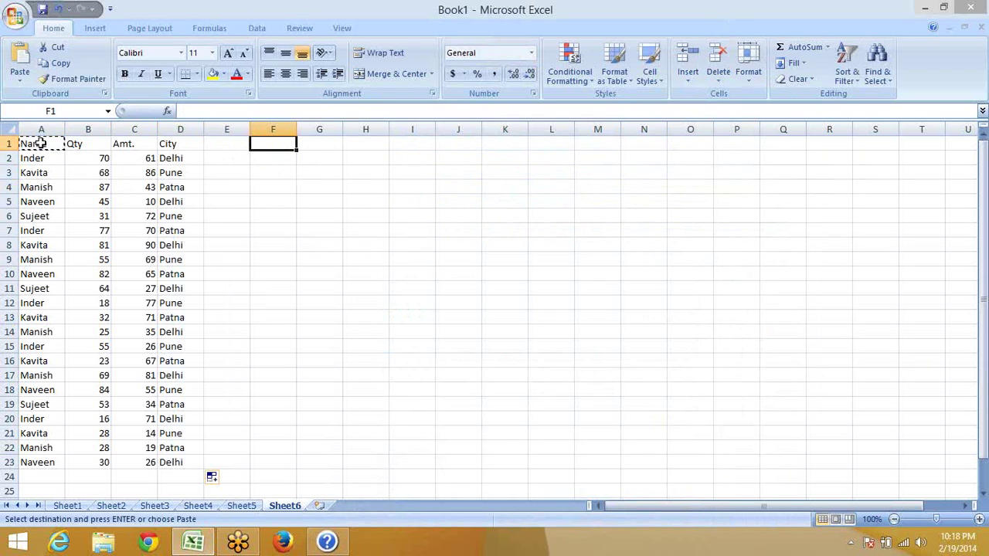
pyautogui.hotkey('ctrl', 'v')
pyautogui.press('Escape')
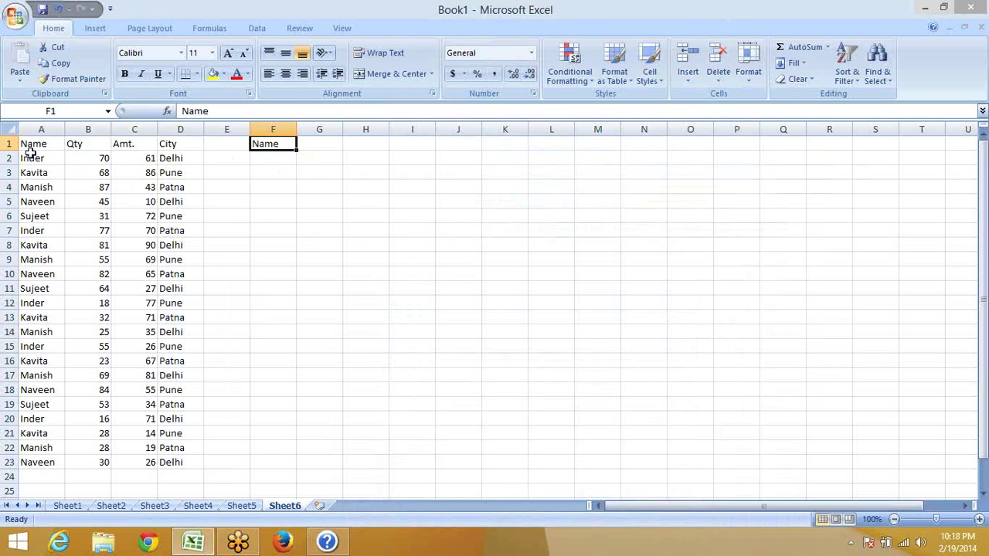
# Copy the names Inder, Manish and Kavita into F2:F4.
pyautogui.click(33, 160)
pyautogui.keyDown('ctrl'); pyautogui.click(41, 188); pyautogui.keyUp('ctrl')
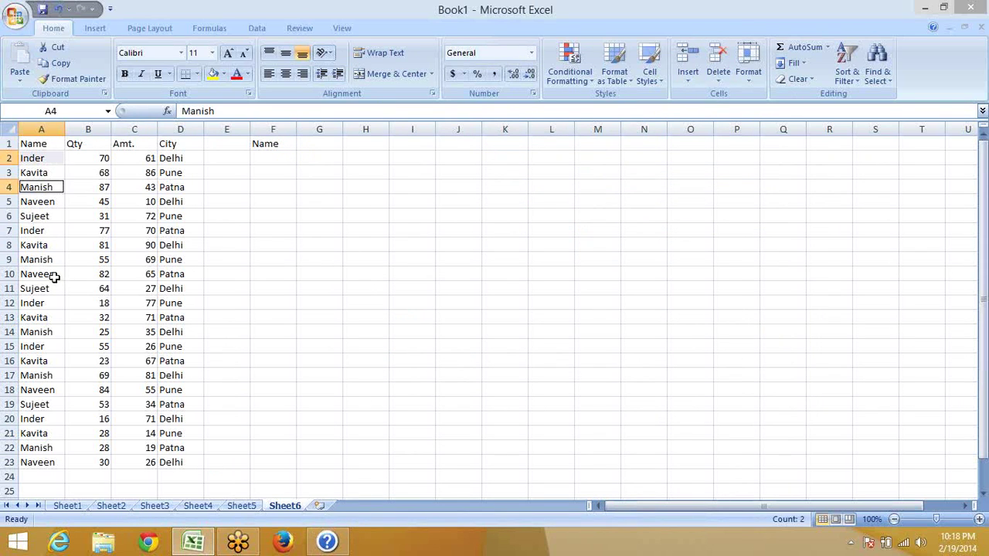
pyautogui.keyDown('ctrl'); pyautogui.click(52, 246); pyautogui.keyUp('ctrl')
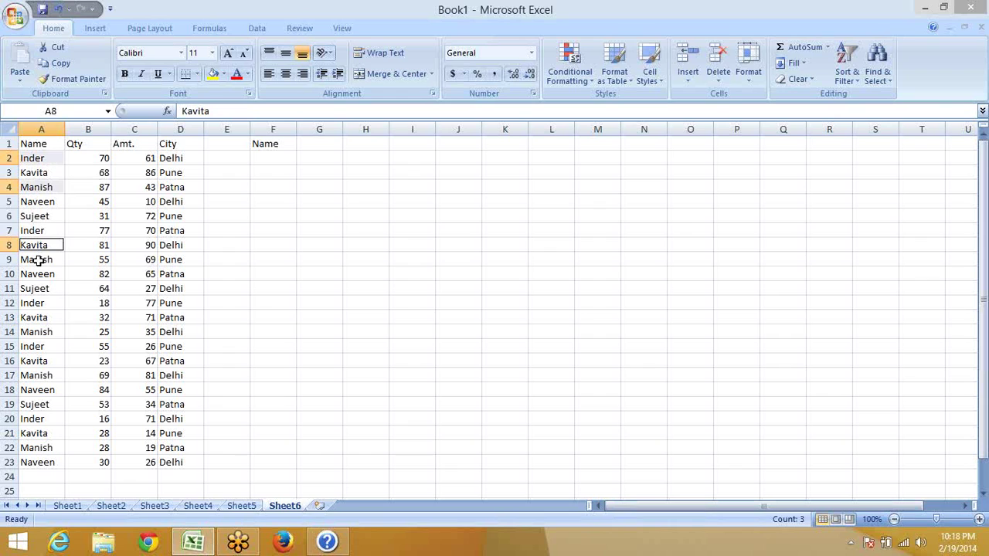
pyautogui.hotkey('ctrl', 'c')
pyautogui.click(269, 168)
pyautogui.click(272, 158)
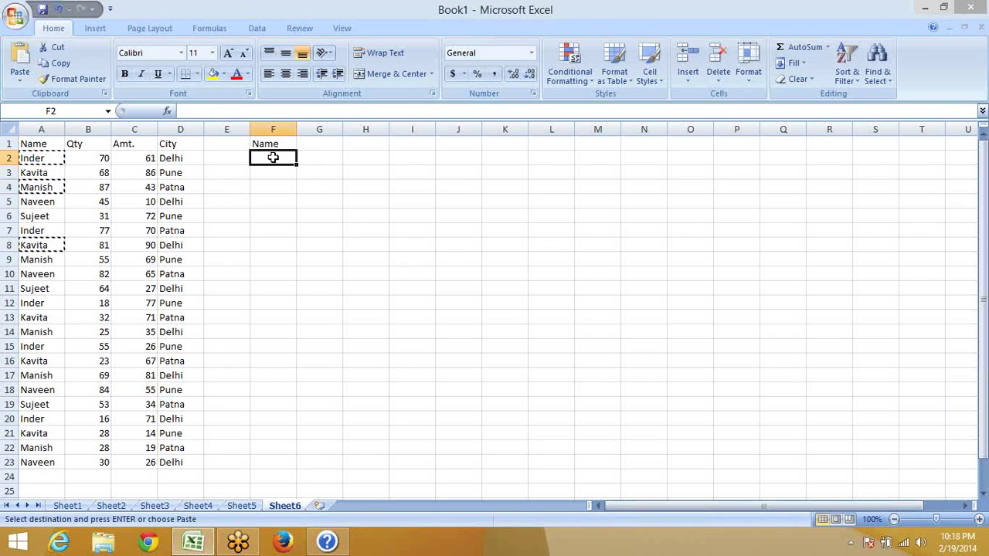
pyautogui.hotkey('ctrl', 'v')
pyautogui.press('Escape')
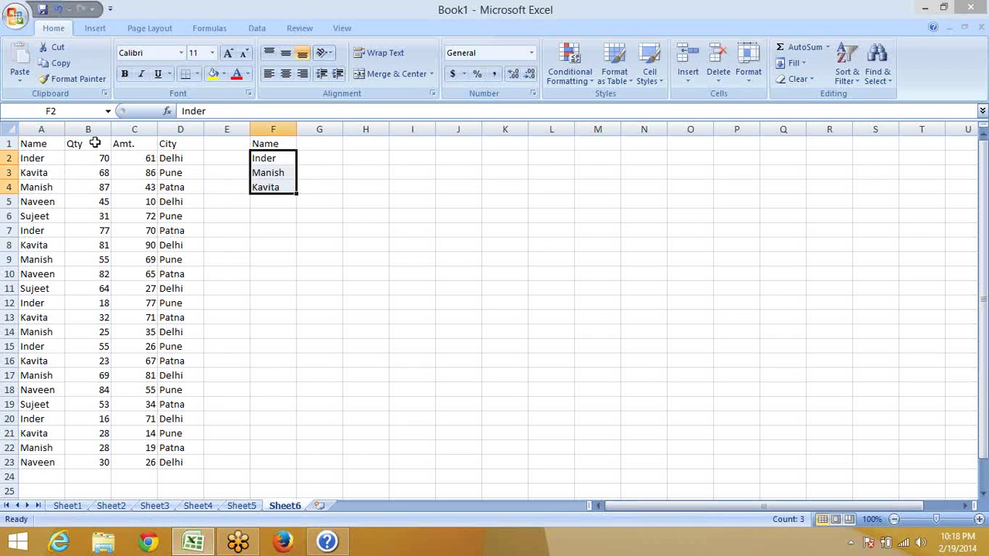
# Copy the Qty header into G1 and add conditions >50 in G2 and <50 in G4.
pyautogui.click(92, 143)
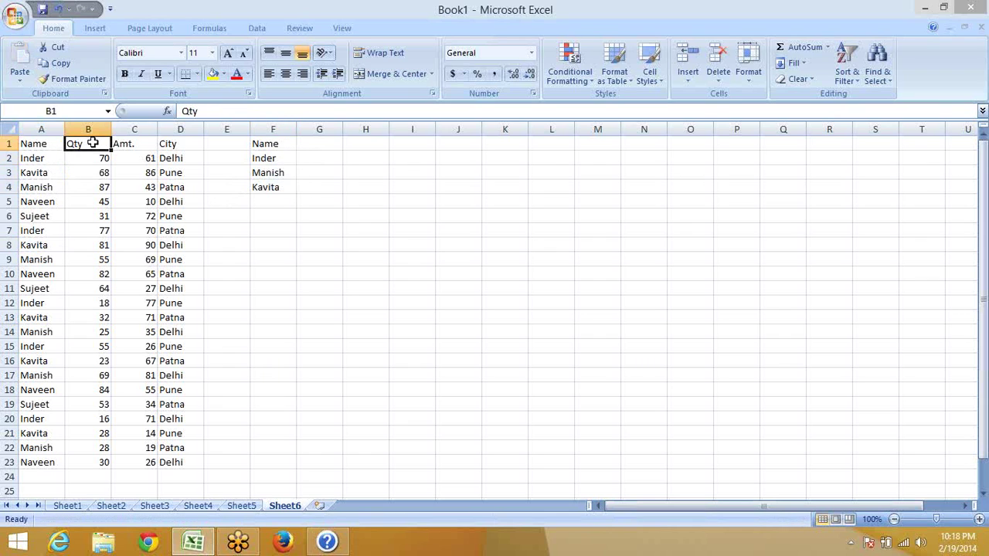
pyautogui.hotkey('ctrl', 'c')
pyautogui.click(317, 144)
pyautogui.hotkey('ctrl', 'v')
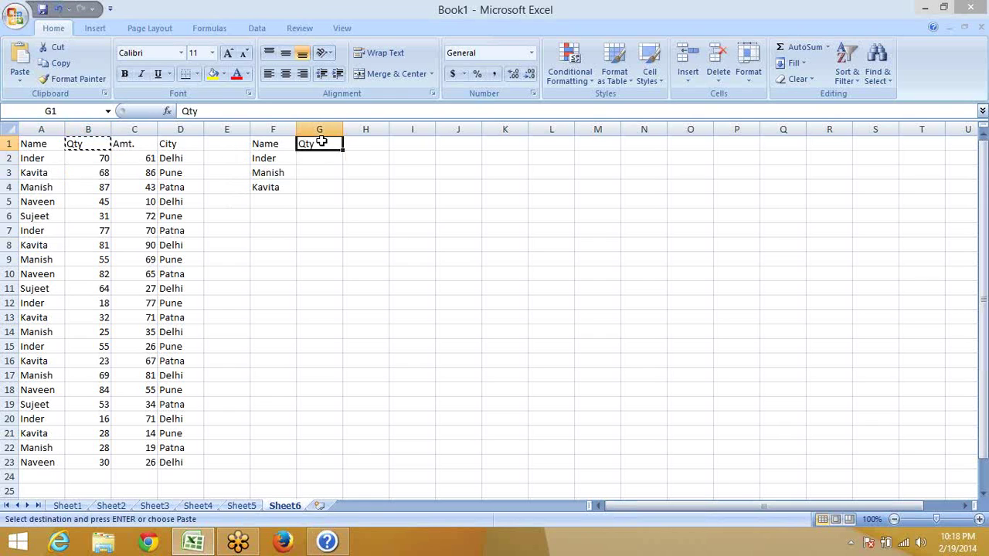
pyautogui.click(317, 160)
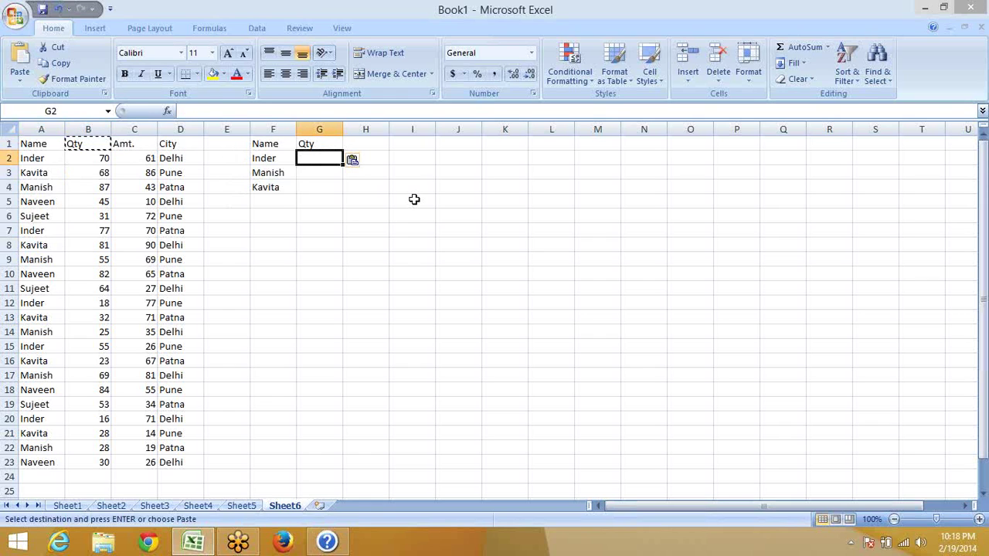
pyautogui.write('>')
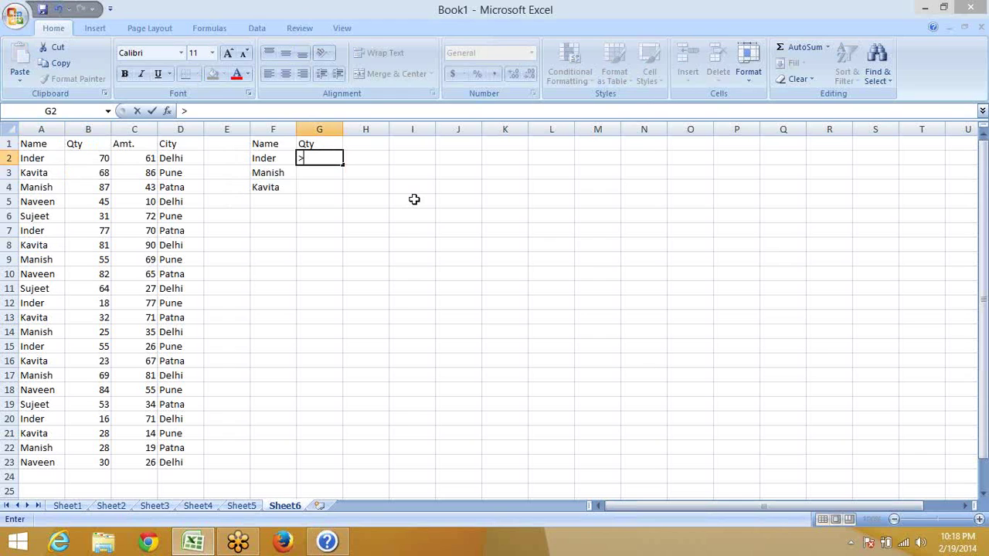
pyautogui.write('50')
pyautogui.press('Return')
pyautogui.press('Return')
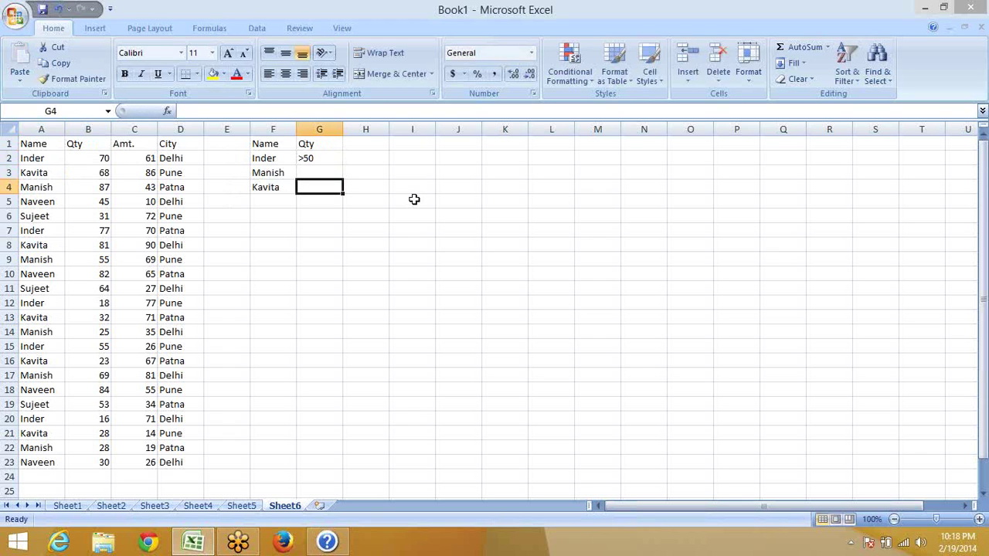
pyautogui.write('<50')
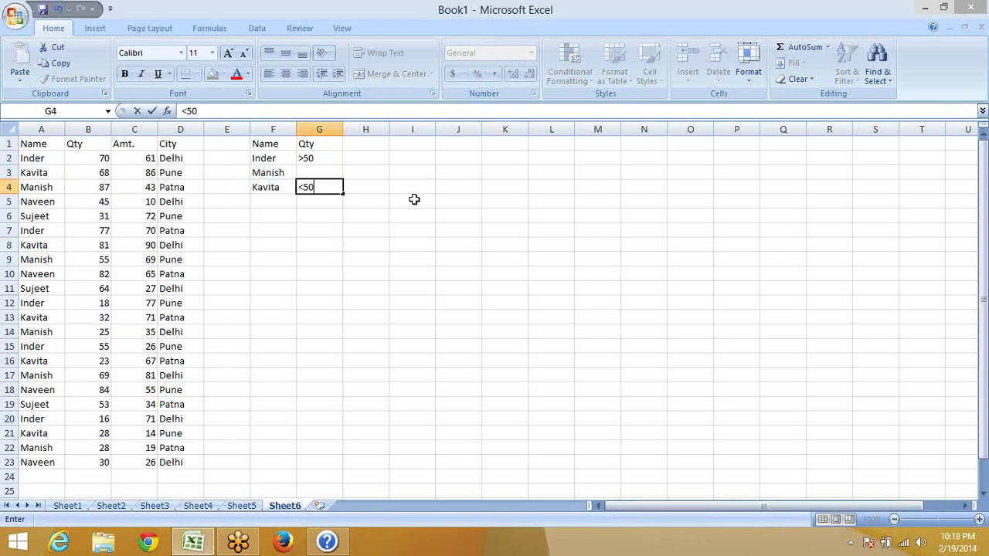
pyautogui.press('Tab')
# Copy the City header into H1 and enter Delhi in H3.
pyautogui.click(175, 141)
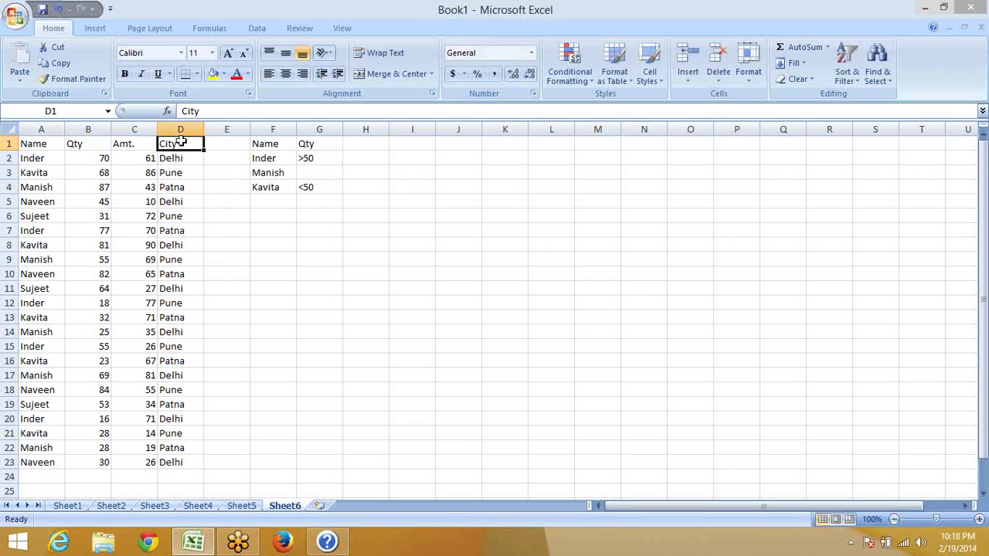
pyautogui.hotkey('ctrl', 'c')
pyautogui.click(353, 144)
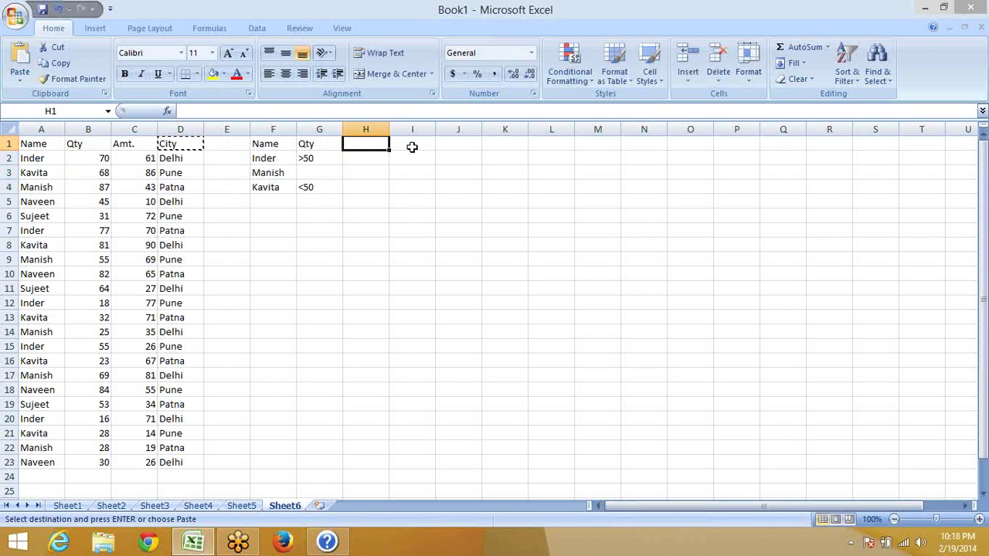
pyautogui.hotkey('ctrl', 'v')
pyautogui.press('Escape')
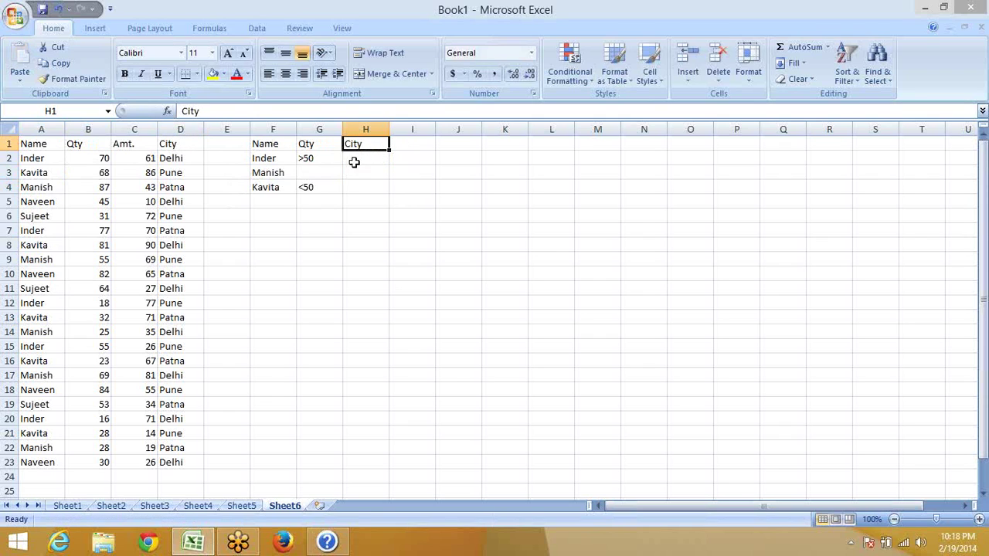
pyautogui.click(329, 157)
pyautogui.press('Right')
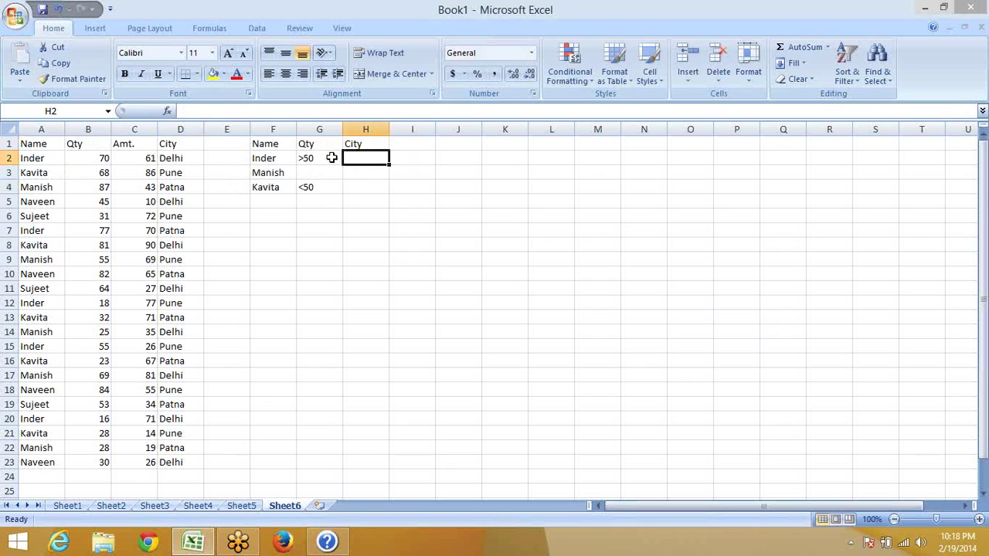
pyautogui.press('Down')
pyautogui.write('Del')
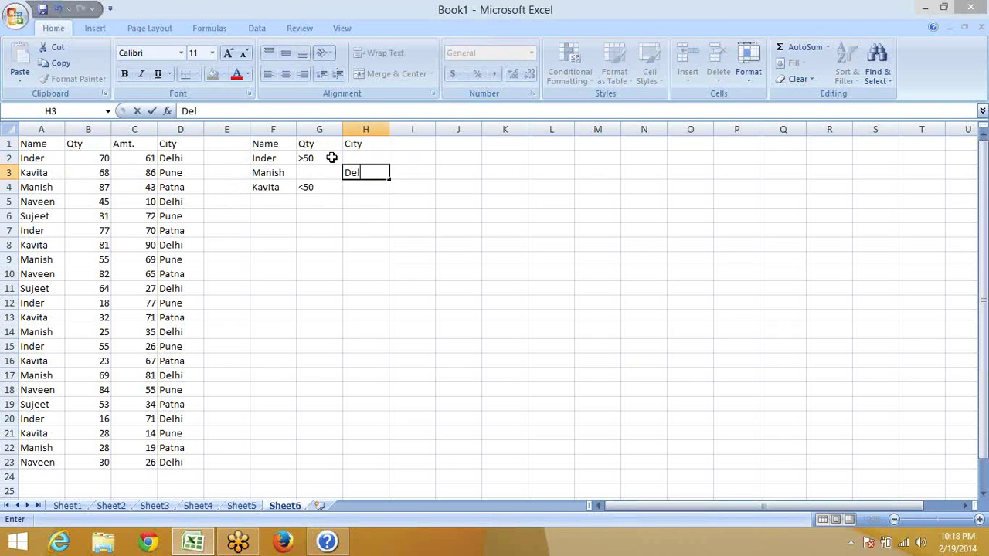
pyautogui.write('hi')
pyautogui.press('Return')
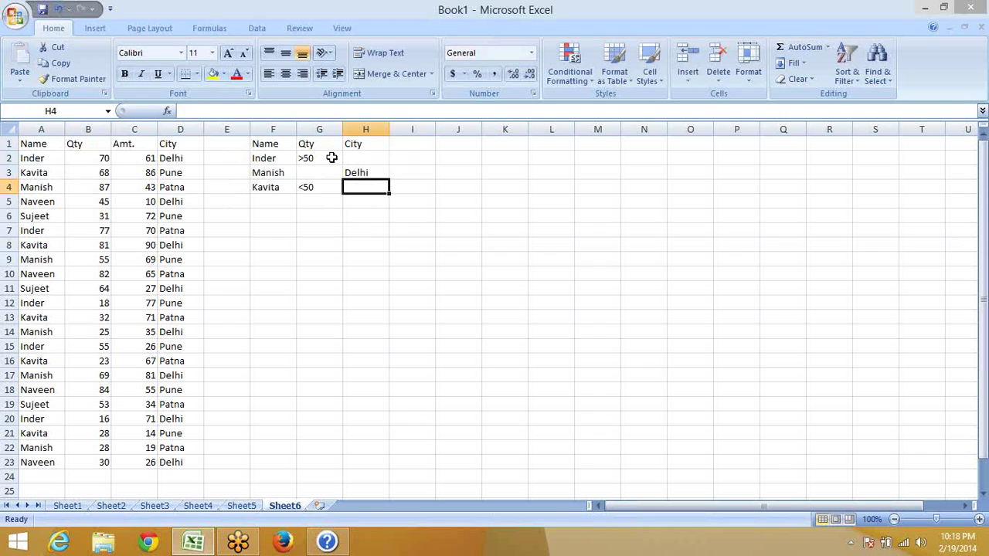
pyautogui.press('Down')
pyautogui.press('Down')
pyautogui.press('Down')
pyautogui.press('Left')
pyautogui.press('Left')
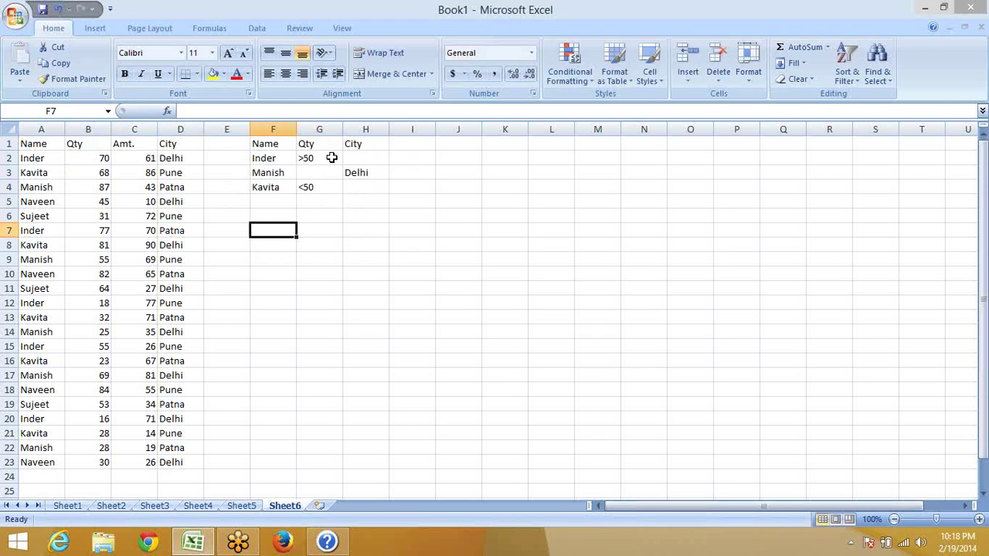
# Start =DSUM in F7 with A1:D23 as the database range.
pyautogui.write('=d')
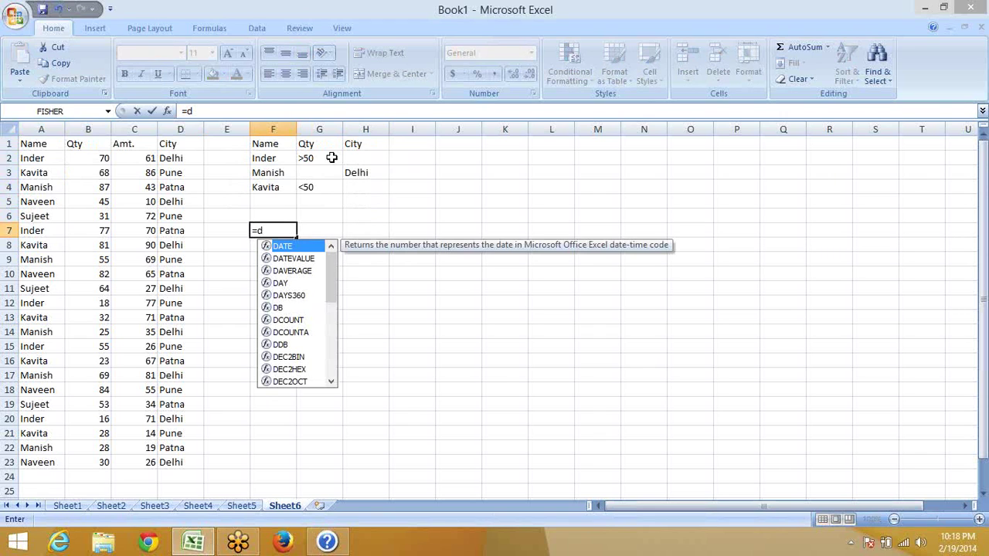
pyautogui.write('su')
pyautogui.press('Tab')
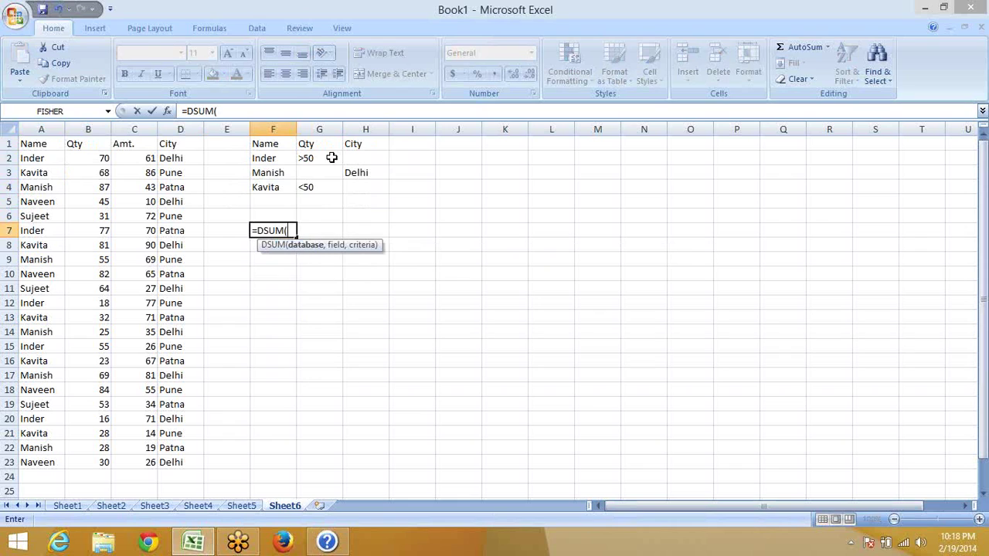
pyautogui.press('Left')
pyautogui.press('Left')
pyautogui.press('Left')
pyautogui.hotkey('ctrl', 'Left')
pyautogui.hotkey('ctrl', 'Up')
pyautogui.hotkey('ctrl', 'shift', 'Right')
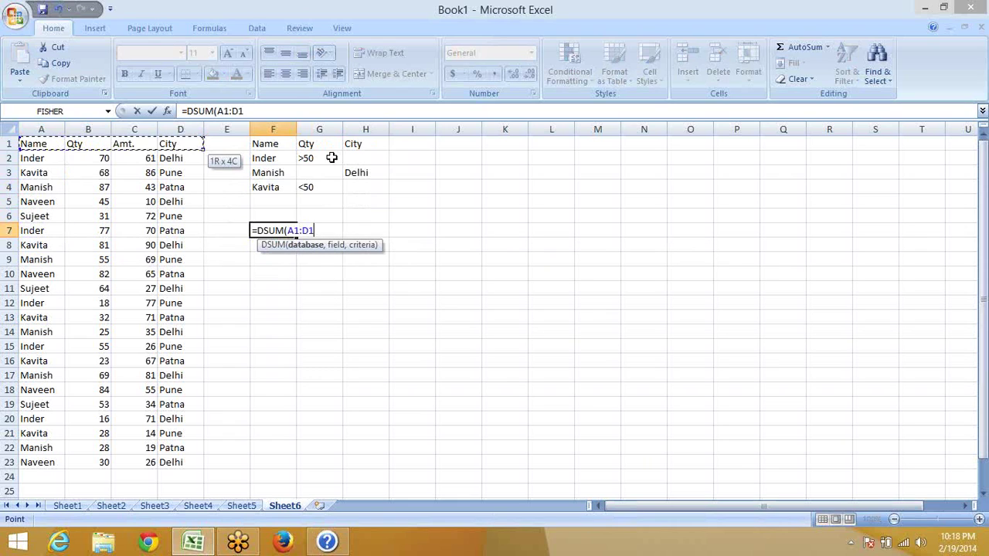
pyautogui.hotkey('ctrl', 'shift', 'Down')
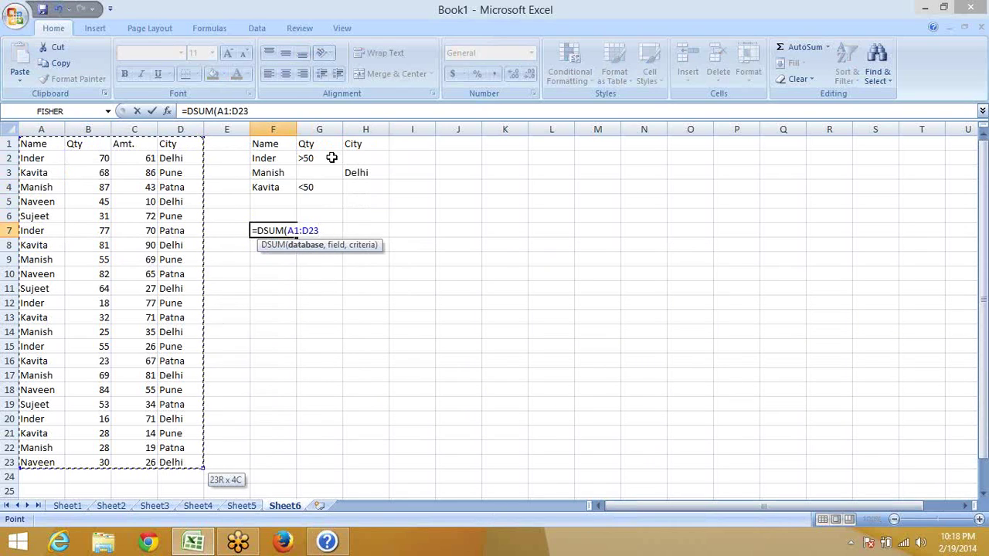
# Add C1 as the field and F1:H4 as criteria, giving 425.
pyautogui.write(',')
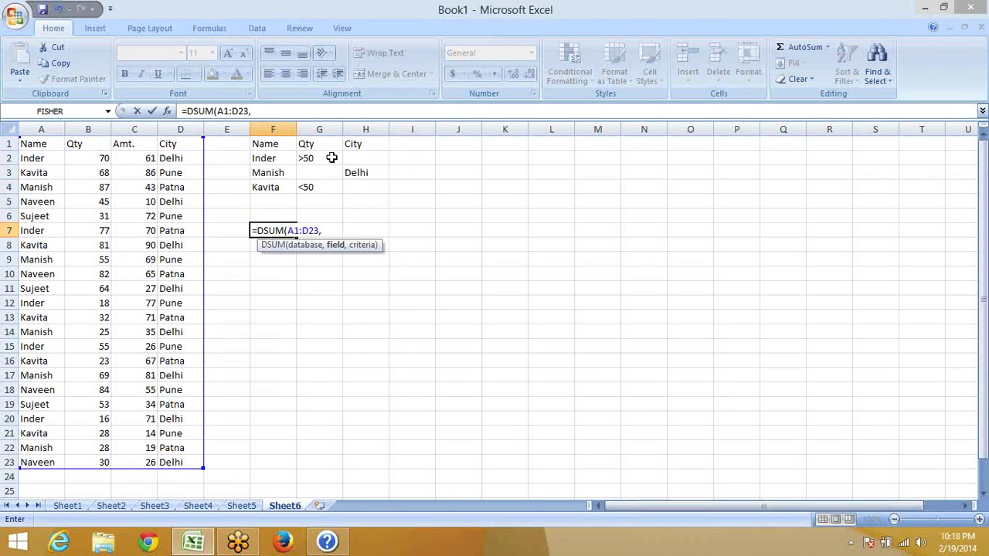
pyautogui.click(125, 149)
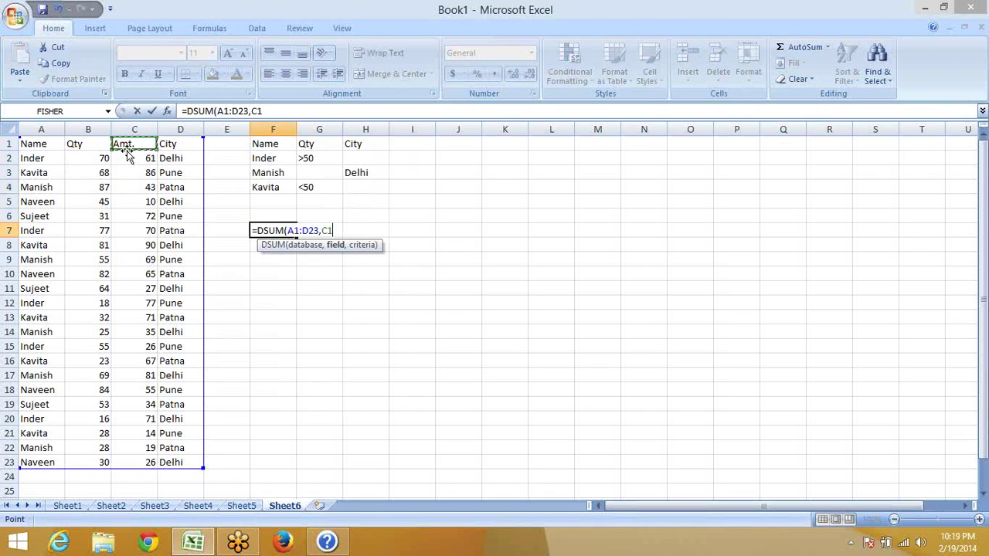
pyautogui.write(',')
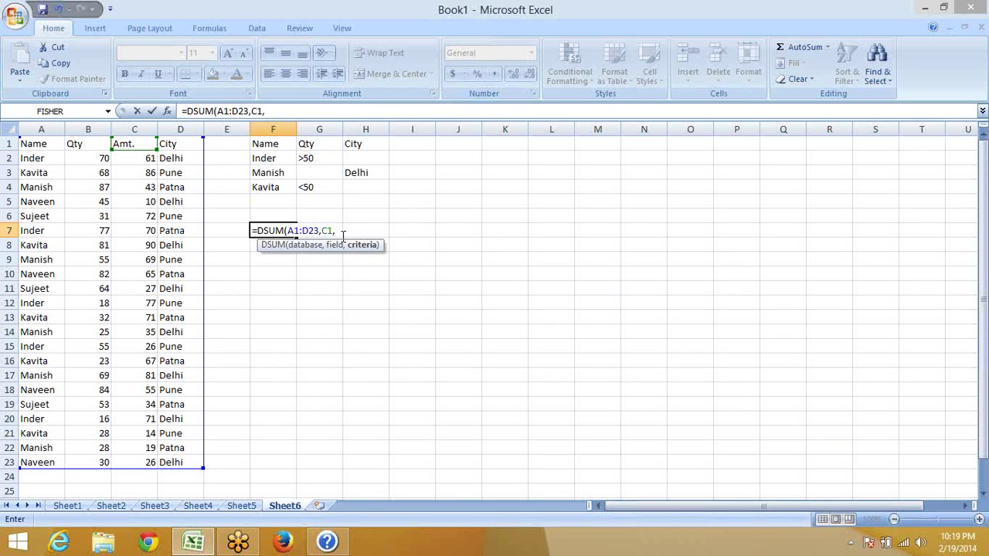
pyautogui.click(281, 146)
pyautogui.moveTo(281, 145); pyautogui.dragTo(363, 187)
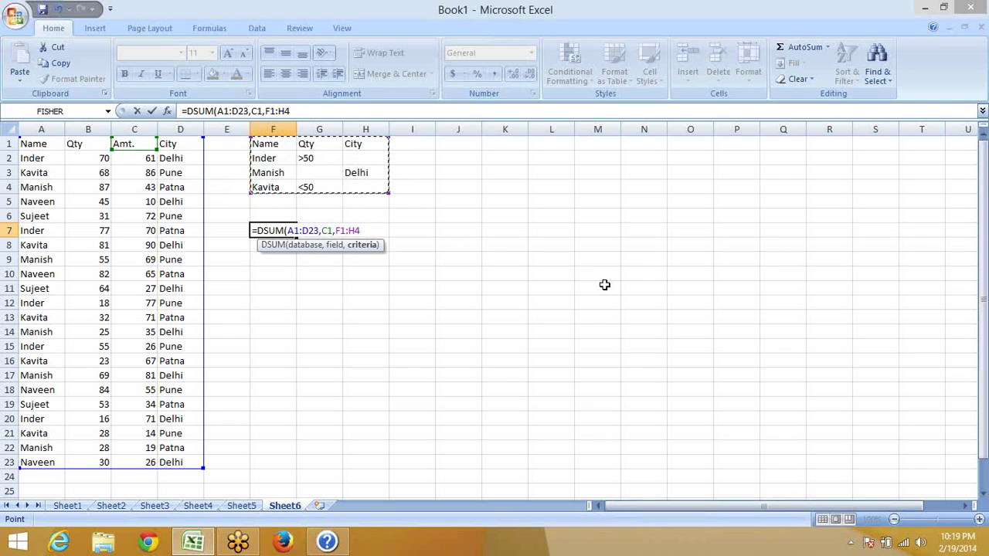
pyautogui.press('Return')
pyautogui.press('Up')
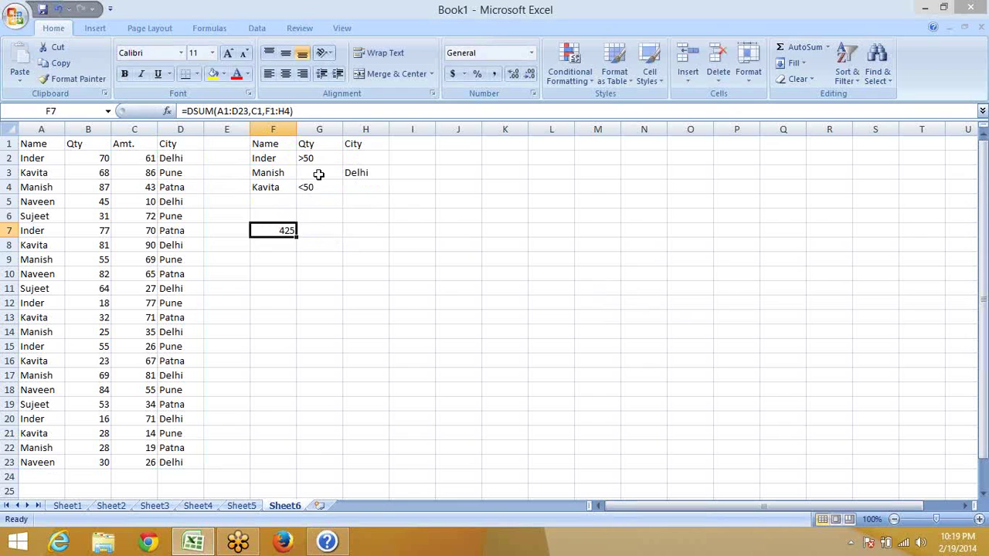
pyautogui.moveTo(267, 158); pyautogui.dragTo(303, 159)
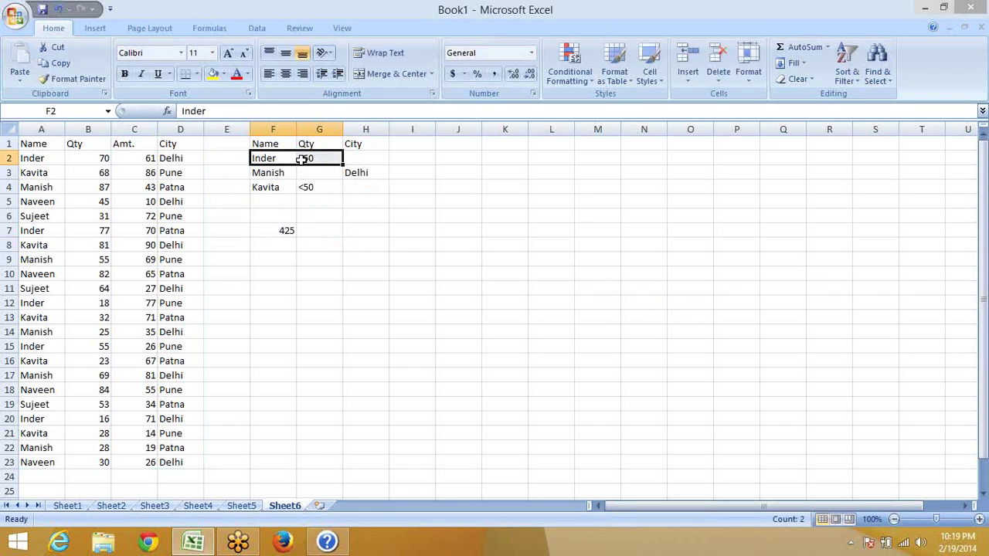
pyautogui.click(332, 185)
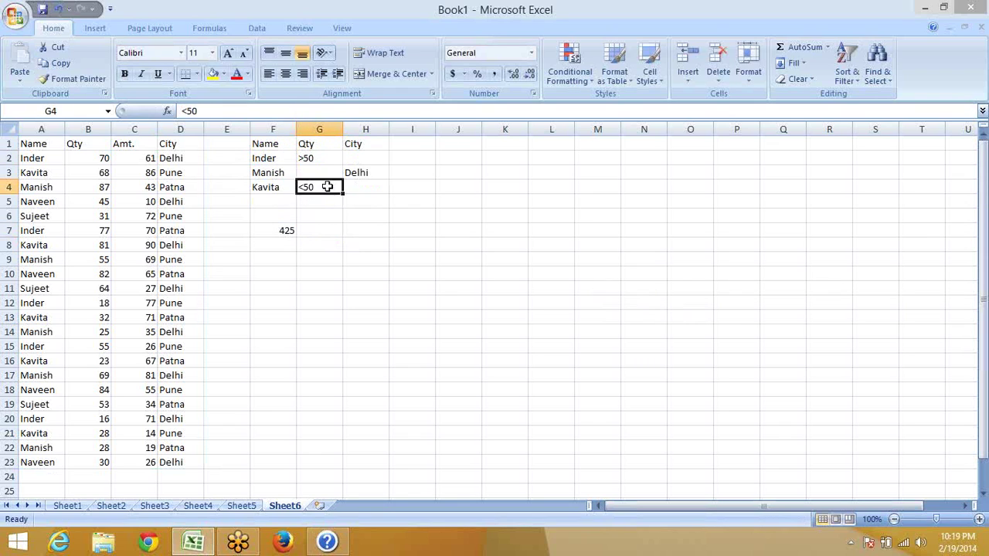
pyautogui.click(271, 166)
pyautogui.click(303, 169)
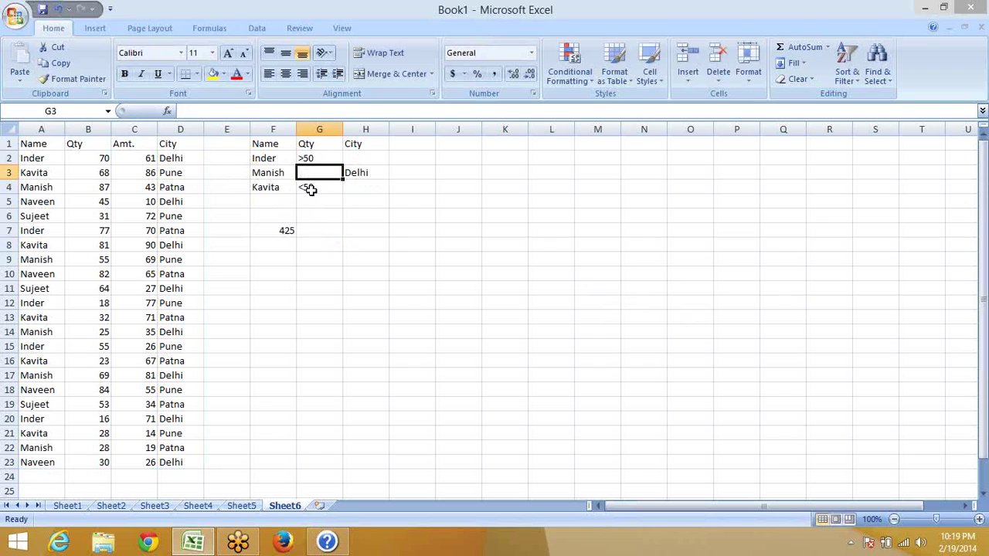
pyautogui.click(349, 147)
pyautogui.click(363, 172)
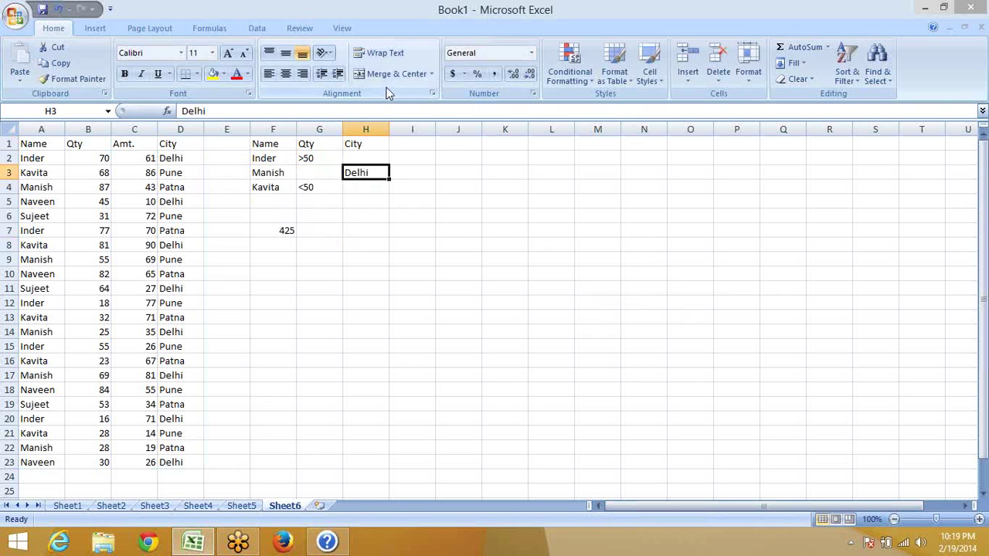
pyautogui.click(315, 186)
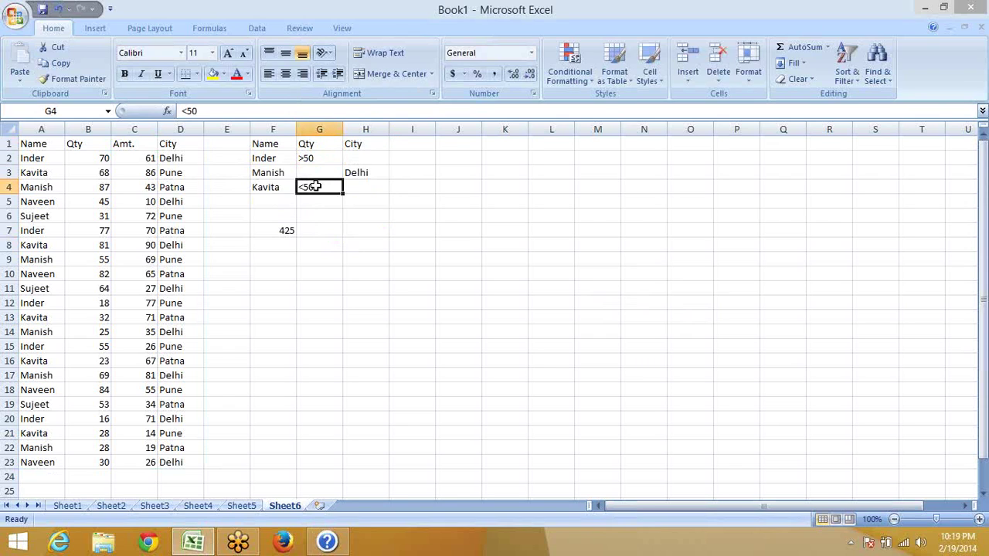
pyautogui.press('Down')
pyautogui.press('Left')
pyautogui.press('Down')
pyautogui.press('Down')
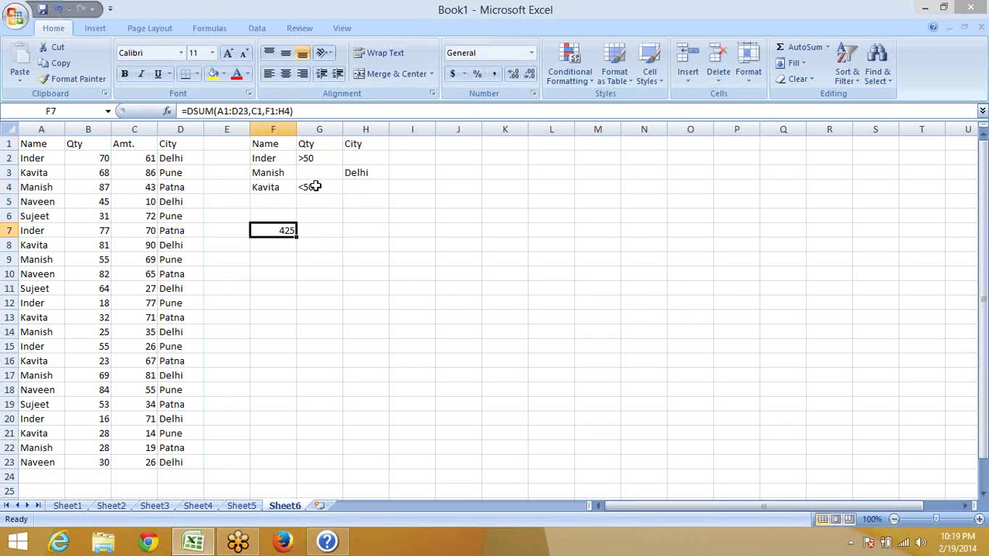
# Enter =DAVERAGE(A1:D23,C1,F1:H4) in G7, averaging the matching Amt. values to 53.125.
pyautogui.press('Right')
pyautogui.write('=')
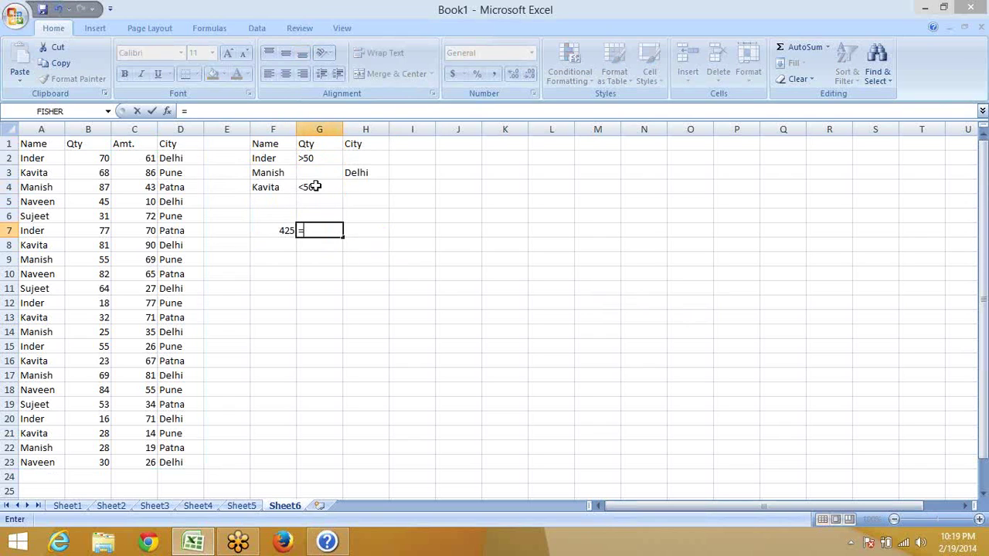
pyautogui.write('da')
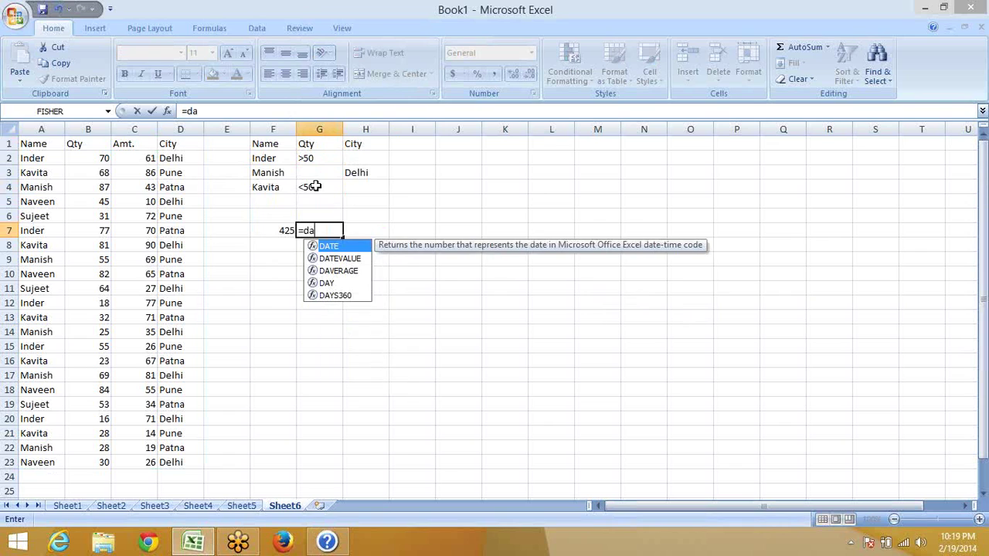
pyautogui.press('Down')
pyautogui.press('Down')
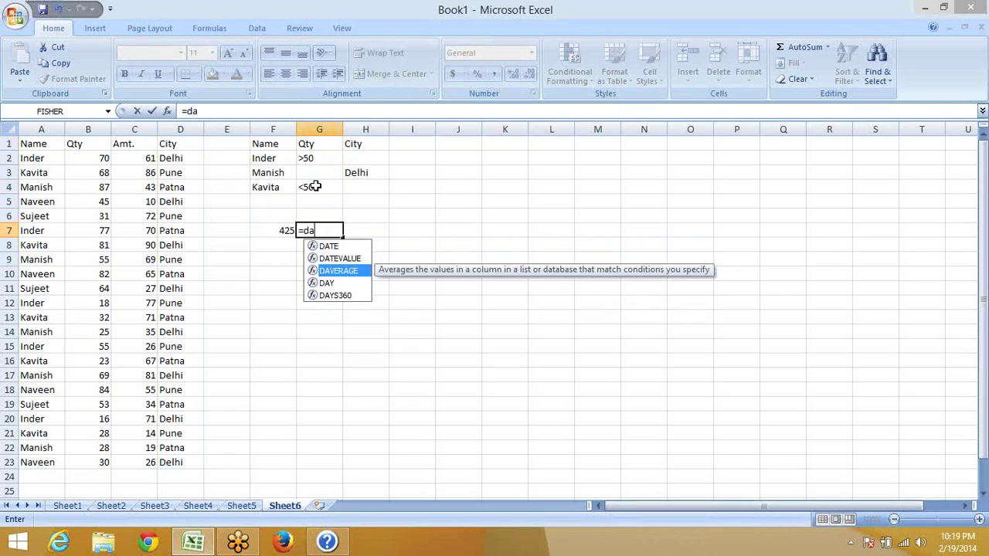
pyautogui.press('Tab')
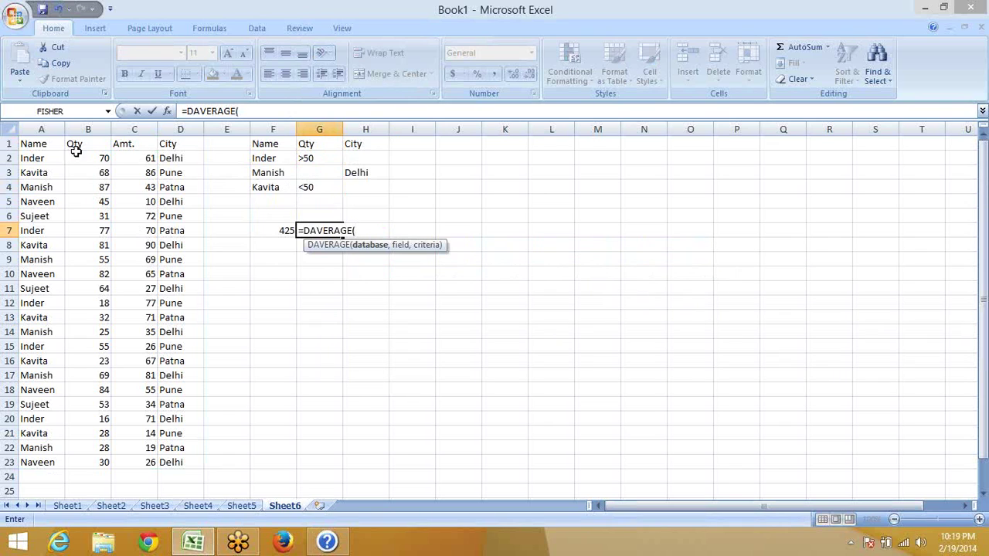
pyautogui.click(50, 145)
pyautogui.hotkey('ctrl', 'shift', 'Right')
pyautogui.hotkey('ctrl', 'shift', 'Down')
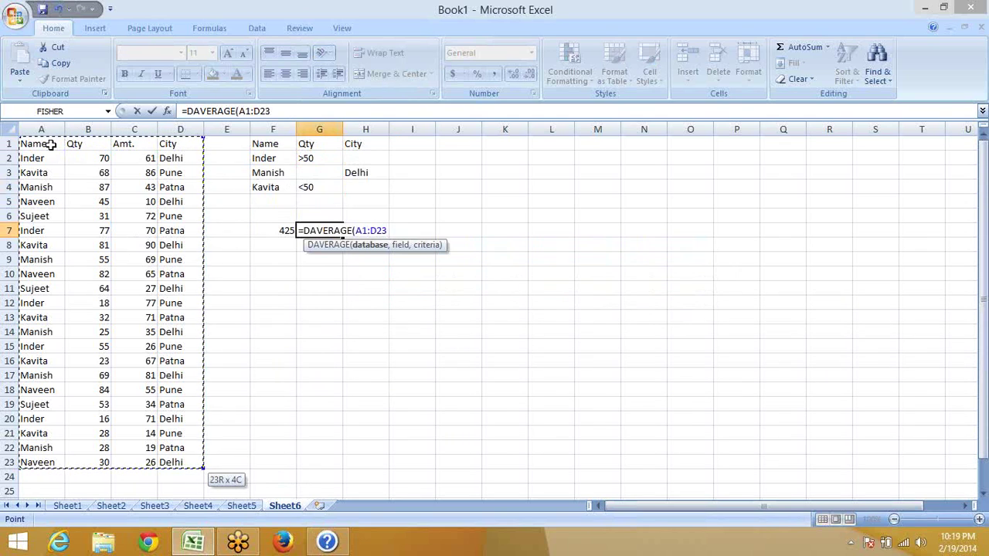
pyautogui.write(',')
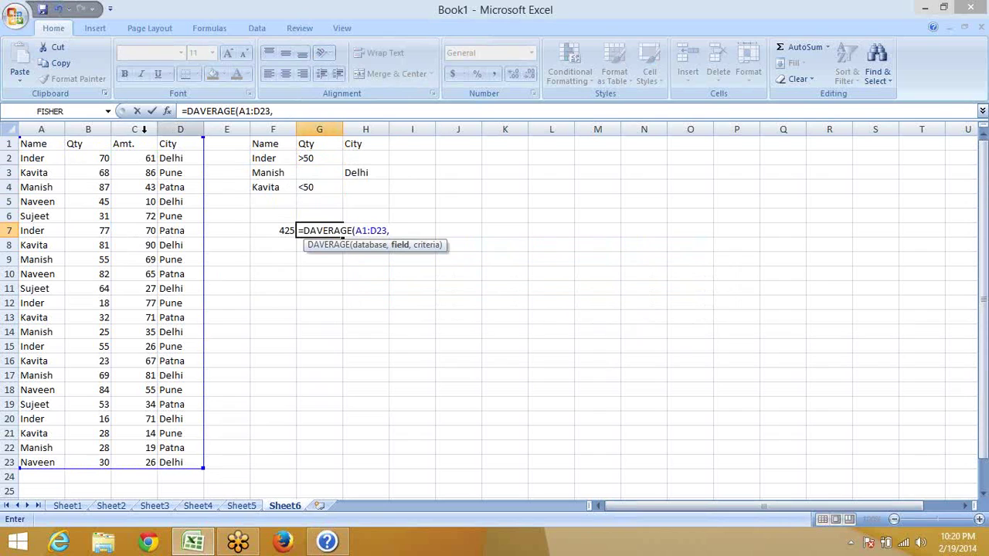
pyautogui.click(133, 143)
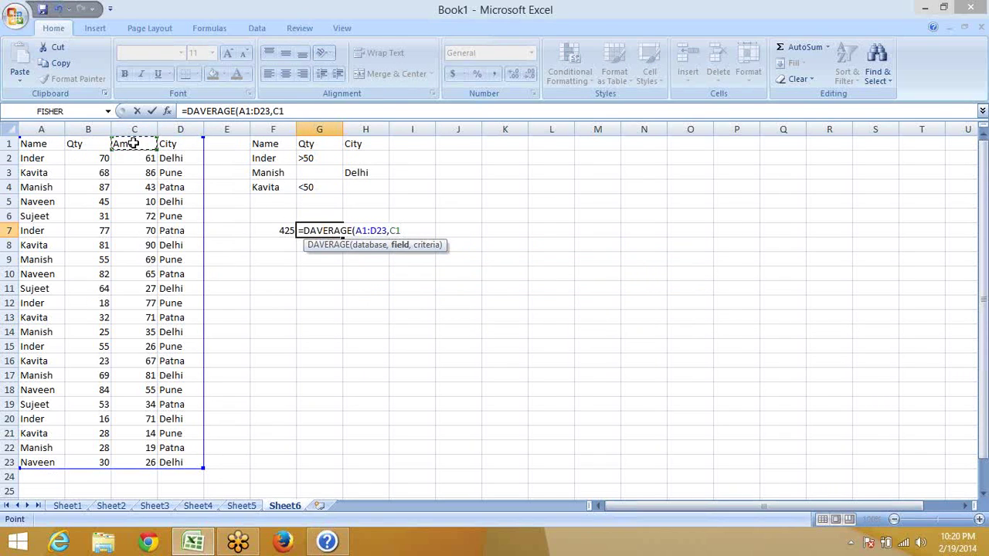
pyautogui.write(',')
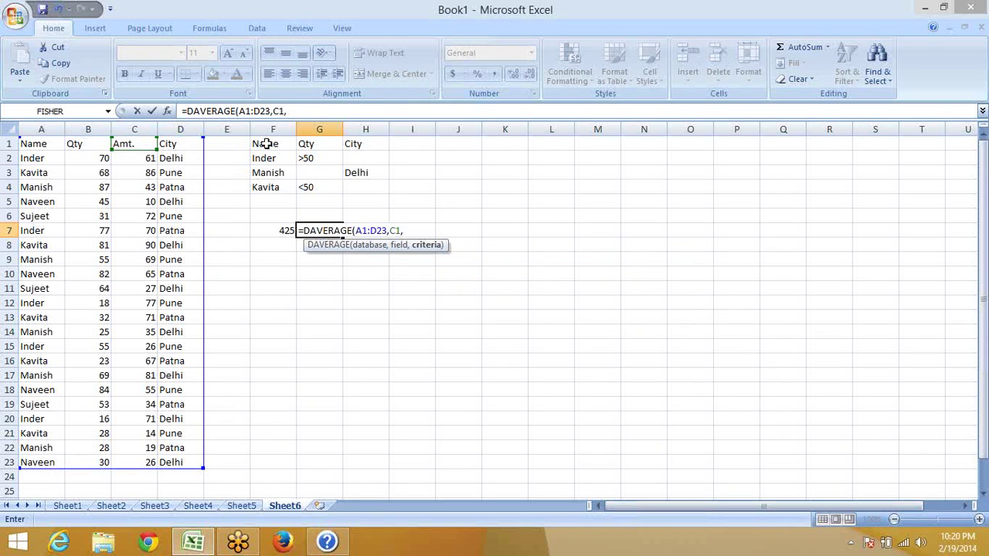
pyautogui.moveTo(265, 144)
pyautogui.mouseDown()
pyautogui.moveTo(359, 176)
pyautogui.moveTo(351, 187)
pyautogui.mouseUp()
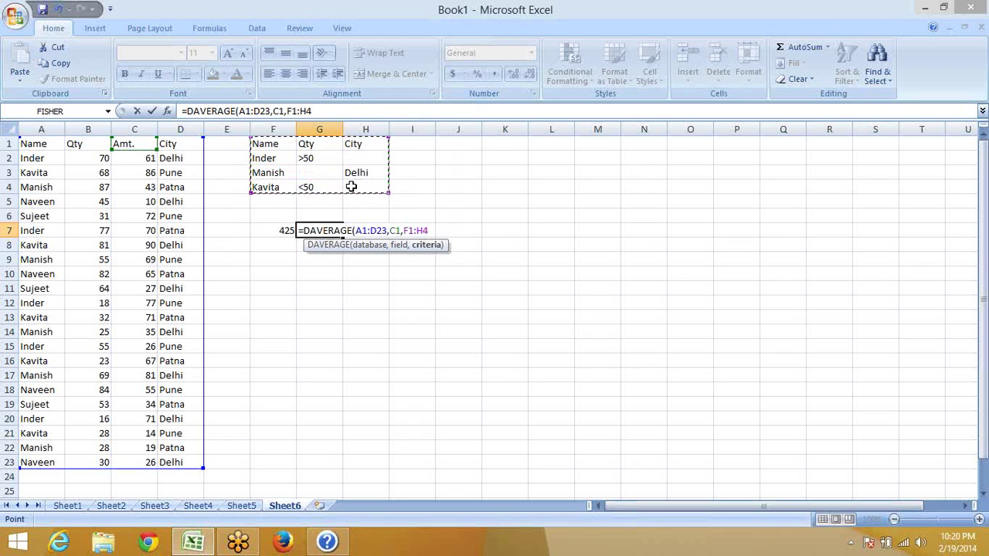
pyautogui.press('Return')
pyautogui.press('Up')
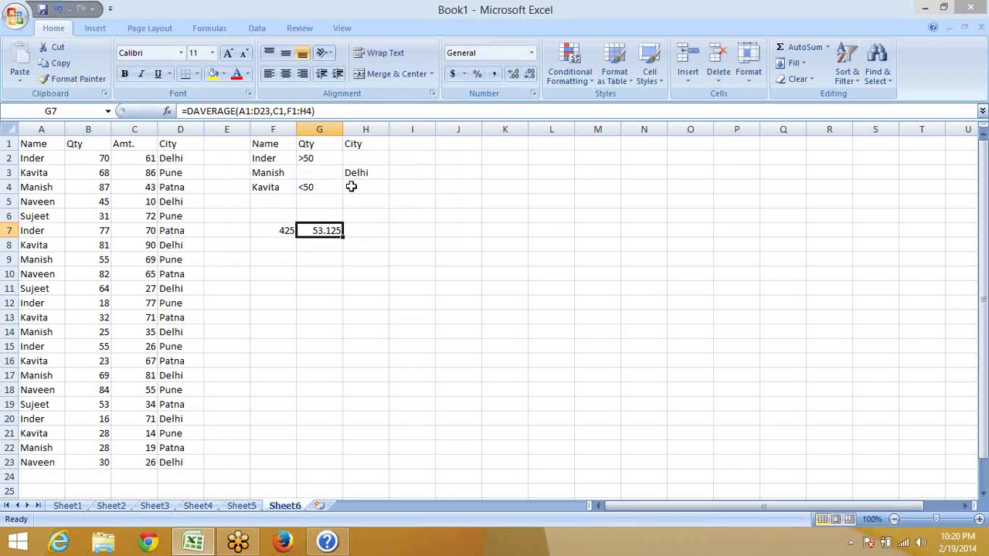
# Enter =DMIN(A1:D23,C1,F1:H4) in H7, returning the smallest matching Amt. value, 14.
pyautogui.press('Right')
pyautogui.write('=')
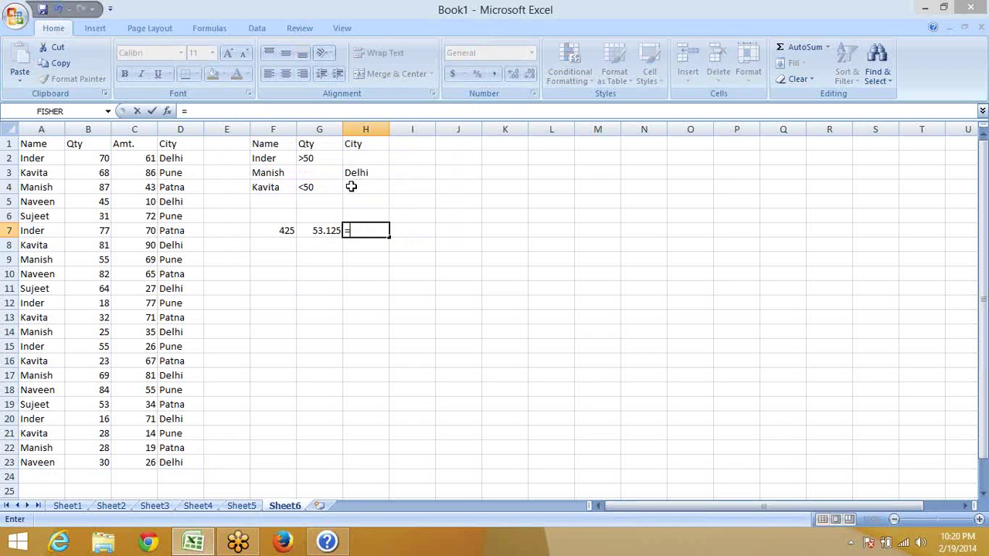
pyautogui.write('dm')
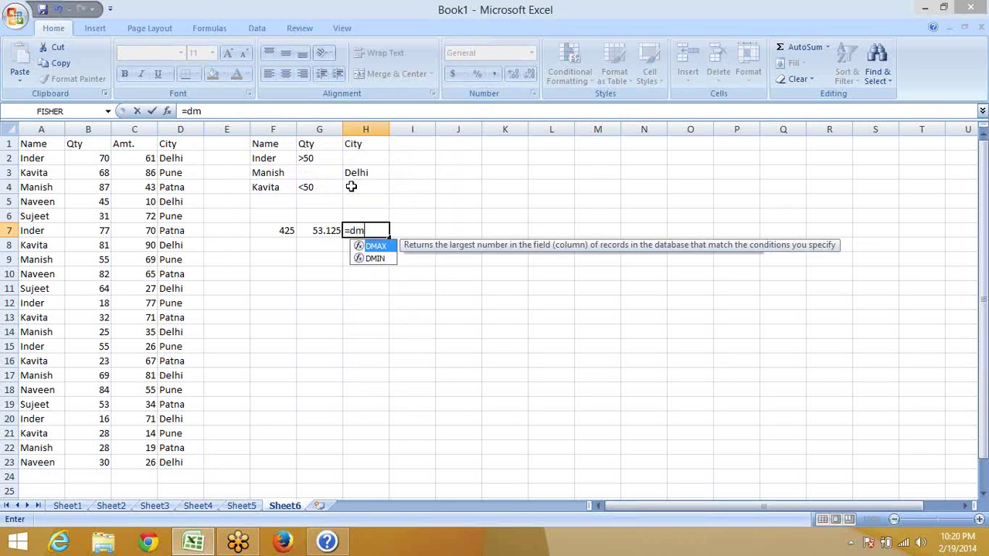
pyautogui.press('Down')
pyautogui.press('Tab')
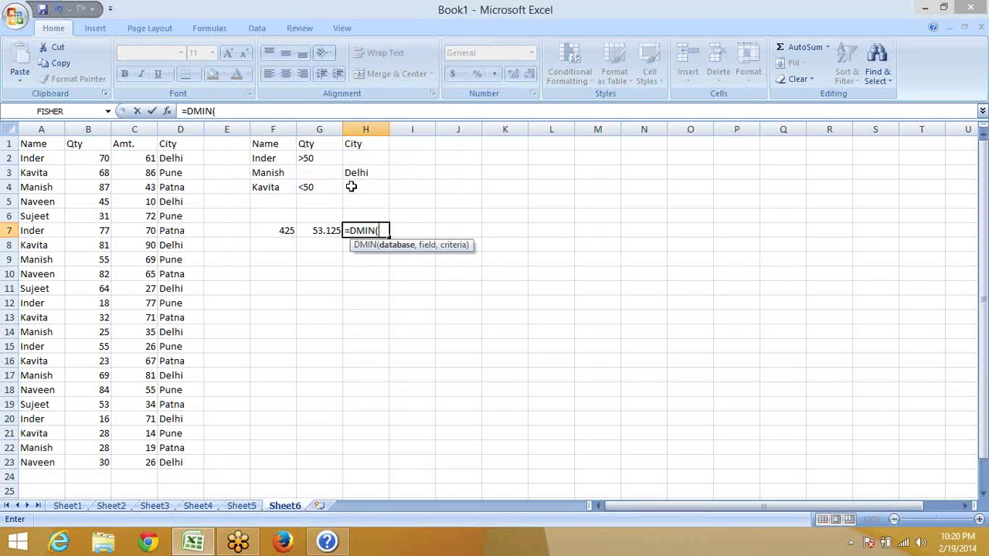
pyautogui.moveTo(23, 144)
pyautogui.mouseDown()
pyautogui.moveTo(126, 245)
pyautogui.moveTo(170, 462)
pyautogui.mouseUp()
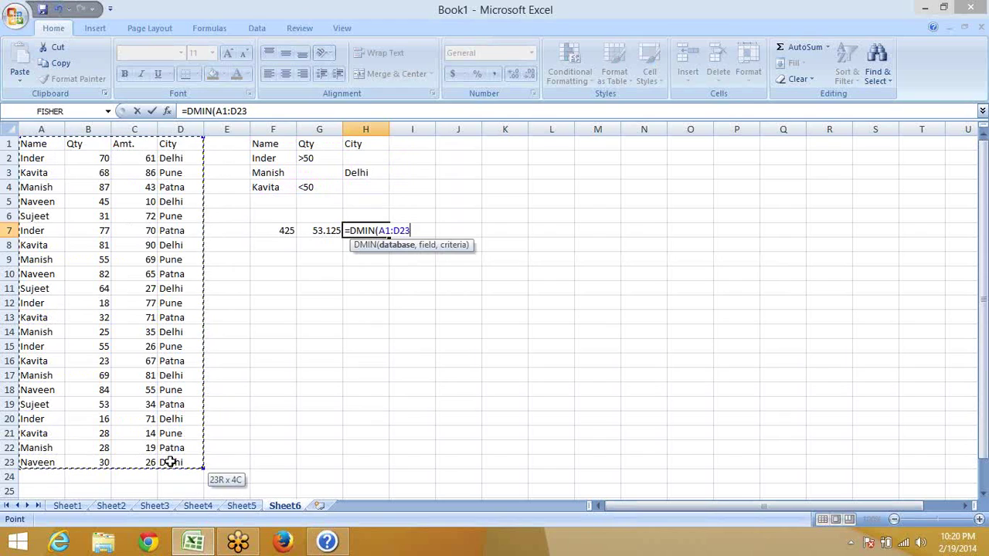
pyautogui.write(',')
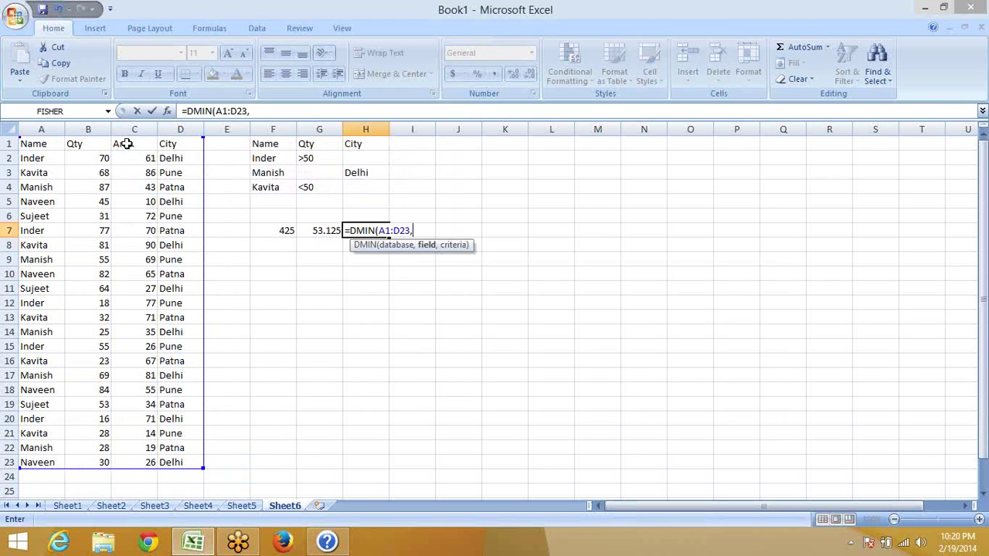
pyautogui.click(127, 144)
pyautogui.write(',')
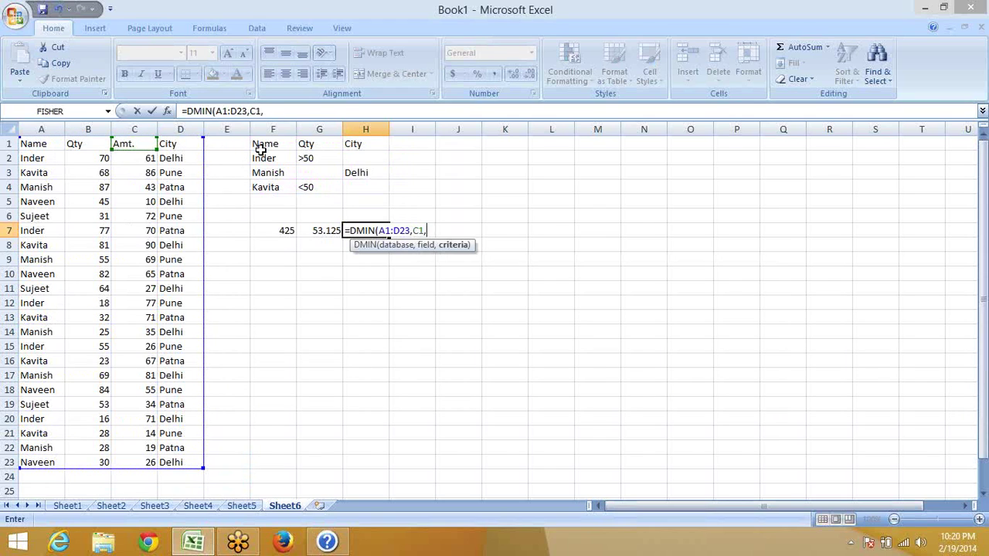
pyautogui.moveTo(260, 147); pyautogui.dragTo(352, 189)
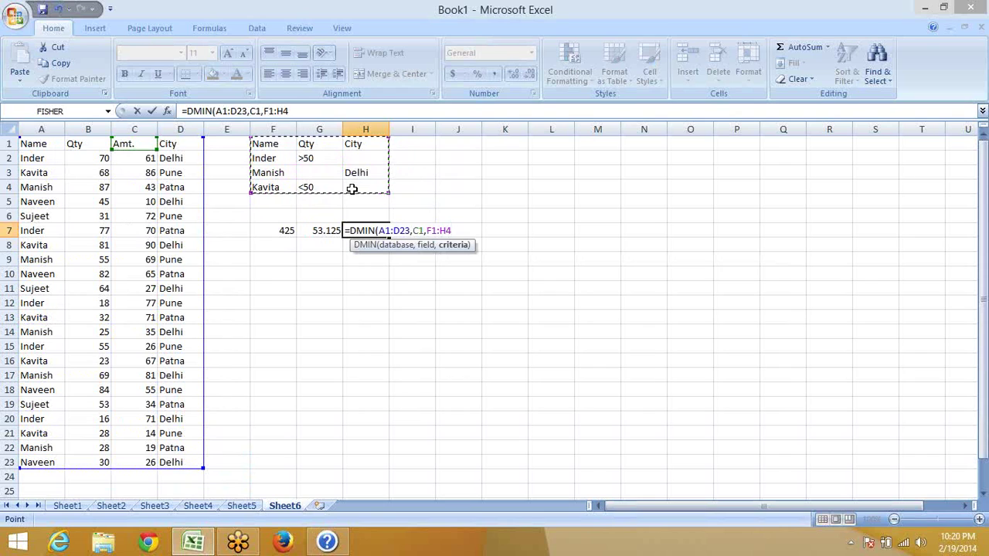
pyautogui.press('Return')
# Begin another database formula in I7 by typing =dm.
pyautogui.press('Up')
pyautogui.press('Right')
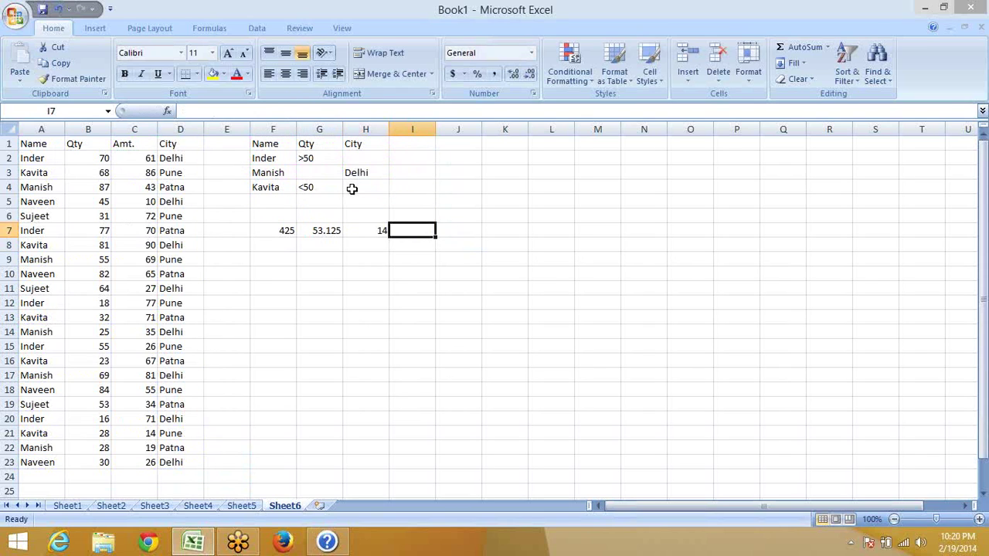
pyautogui.write('=d')
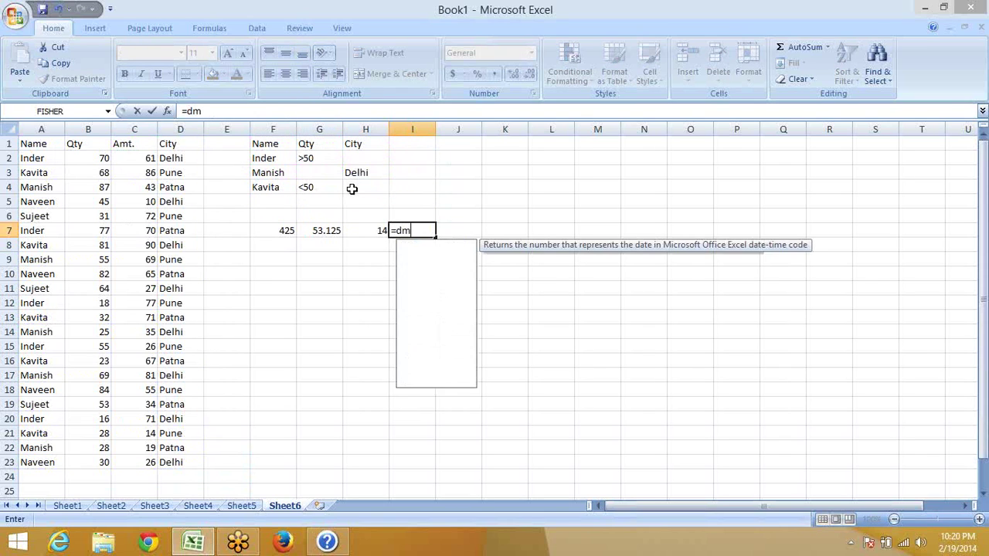
pyautogui.write('m')
# Complete the DMAX formula in I7 over A1:D23, field "Amt.", criteria F1:G4, returning 81.
pyautogui.press('Tab')
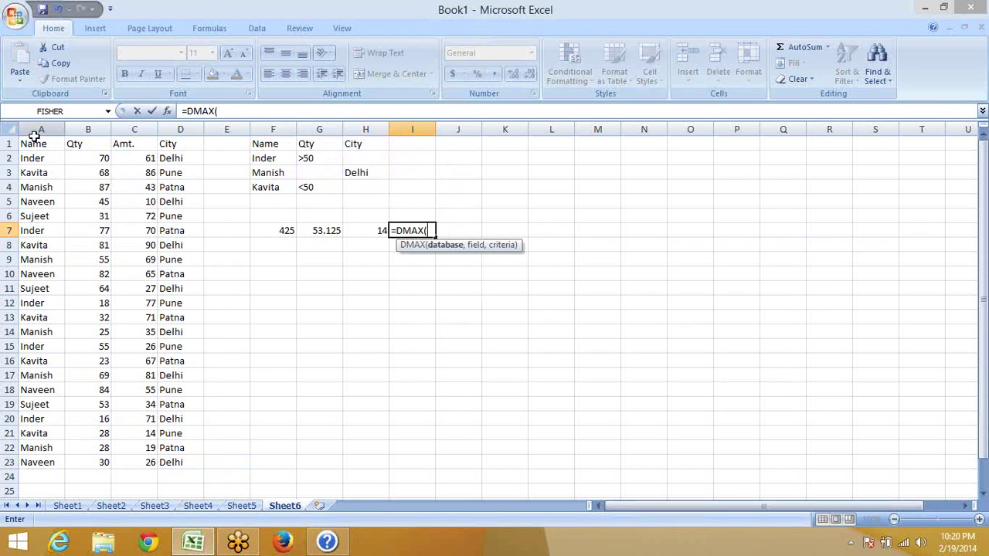
pyautogui.moveTo(35, 144); pyautogui.dragTo(172, 460)
pyautogui.write(',"A')
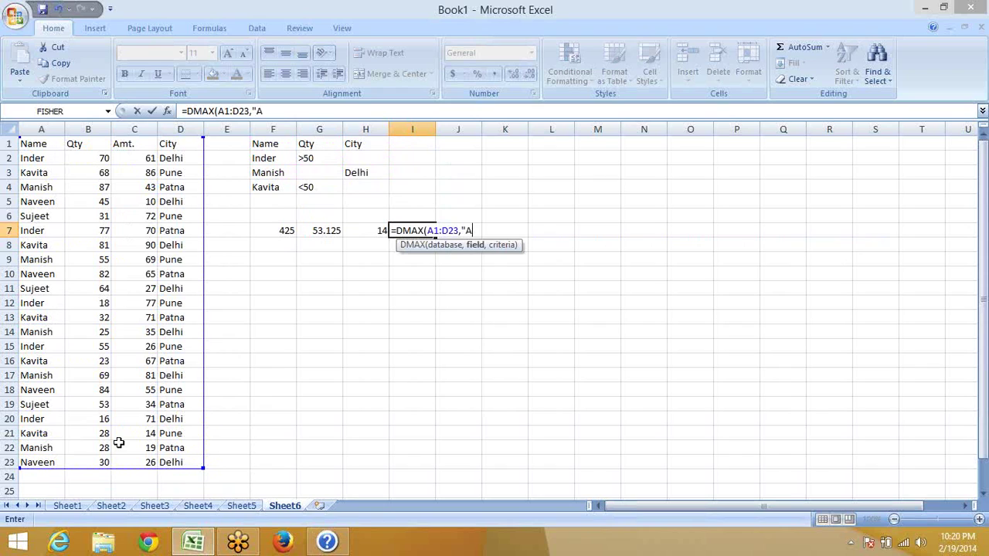
pyautogui.write('mt.')
pyautogui.write(',')
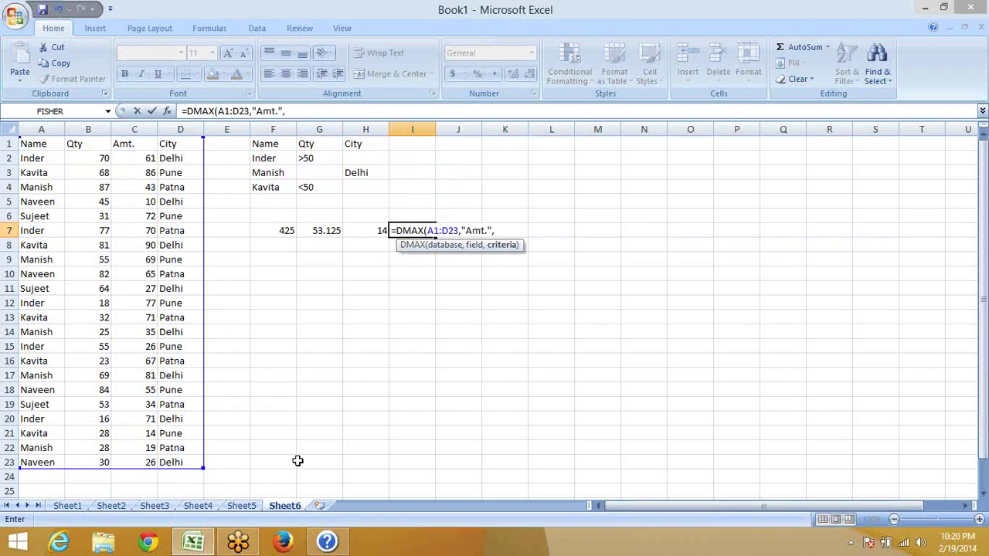
pyautogui.moveTo(253, 144)
pyautogui.mouseDown()
pyautogui.moveTo(310, 181)
pyautogui.moveTo(355, 186)
pyautogui.mouseUp()
pyautogui.press('Return')
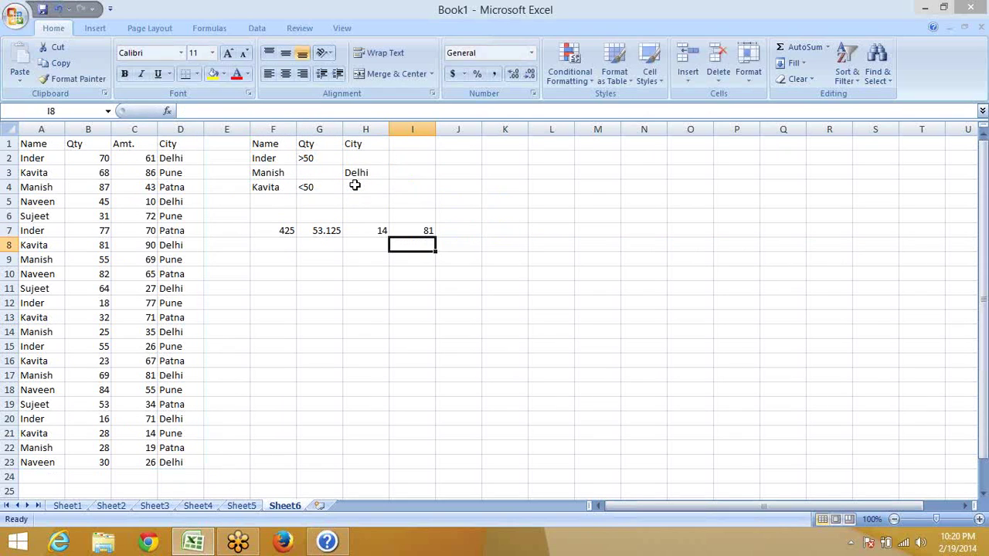
pyautogui.click(345, 548)
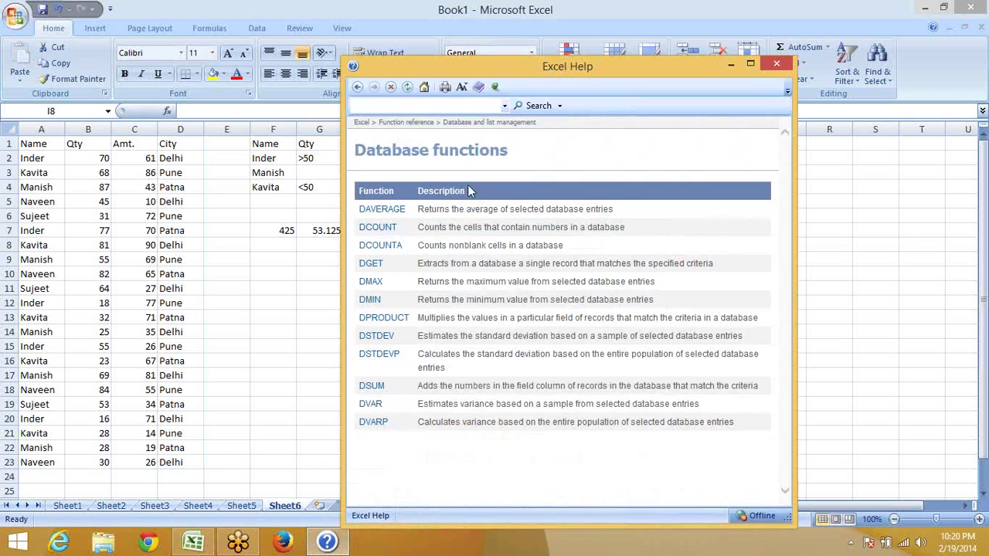
pyautogui.moveTo(400, 234); pyautogui.dragTo(358, 232)
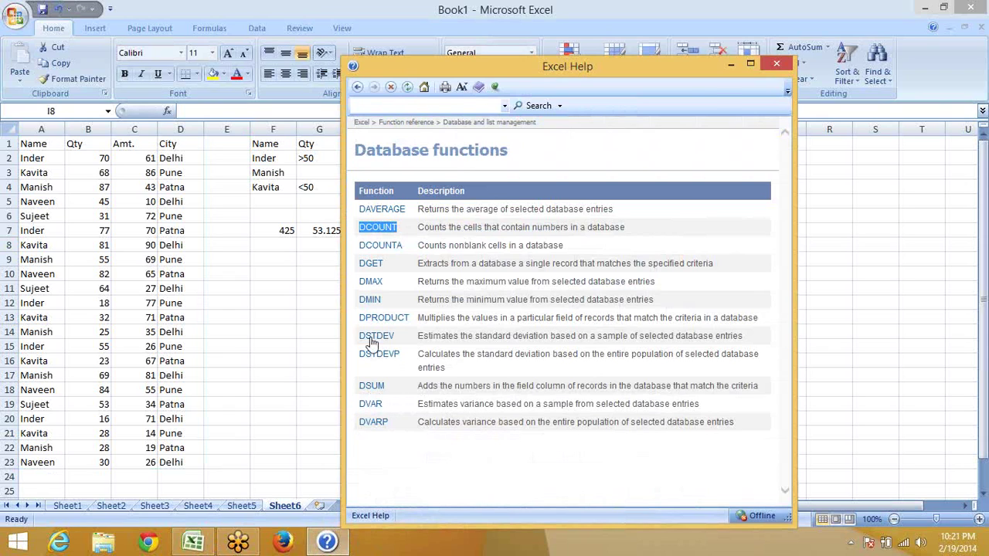
# Close Help and enter =VAR(C2:C23) in C24, giving the Amt. variance 629.7424.
pyautogui.click(769, 63)
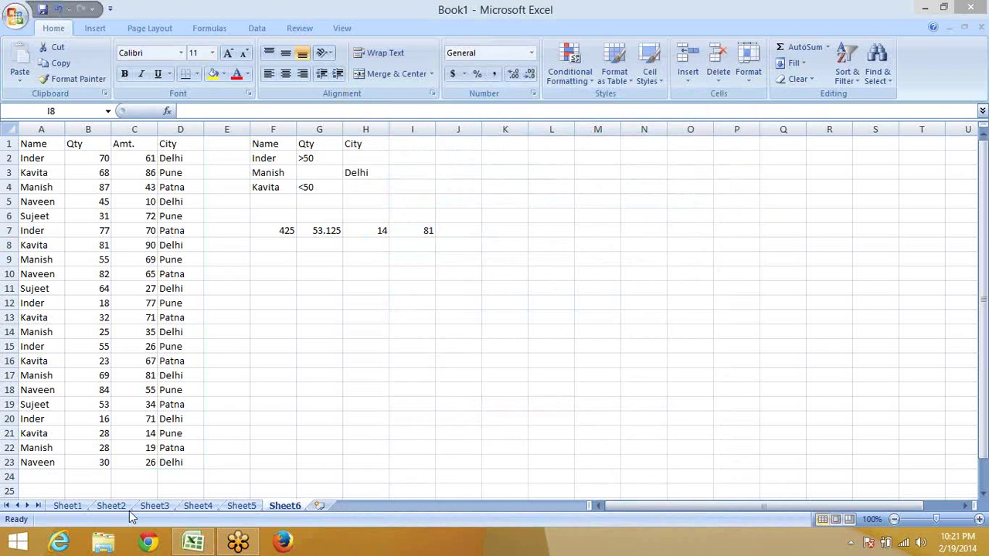
pyautogui.click(143, 477)
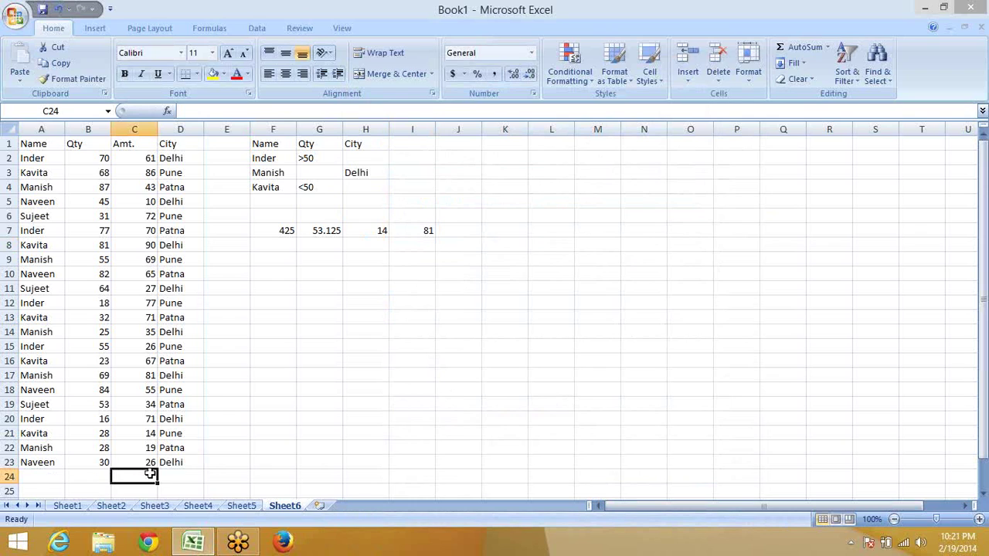
pyautogui.write('=va')
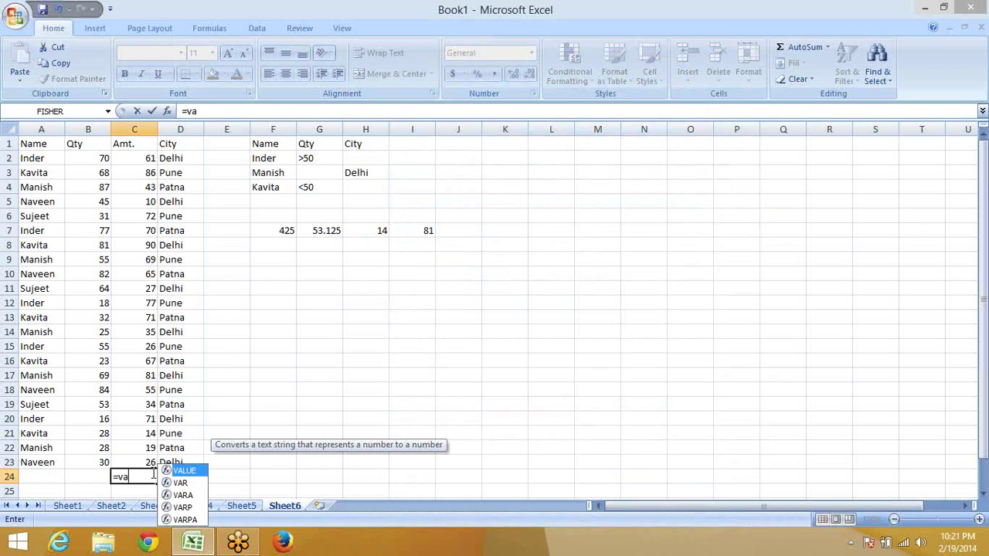
pyautogui.press('Down')
pyautogui.press('Tab')
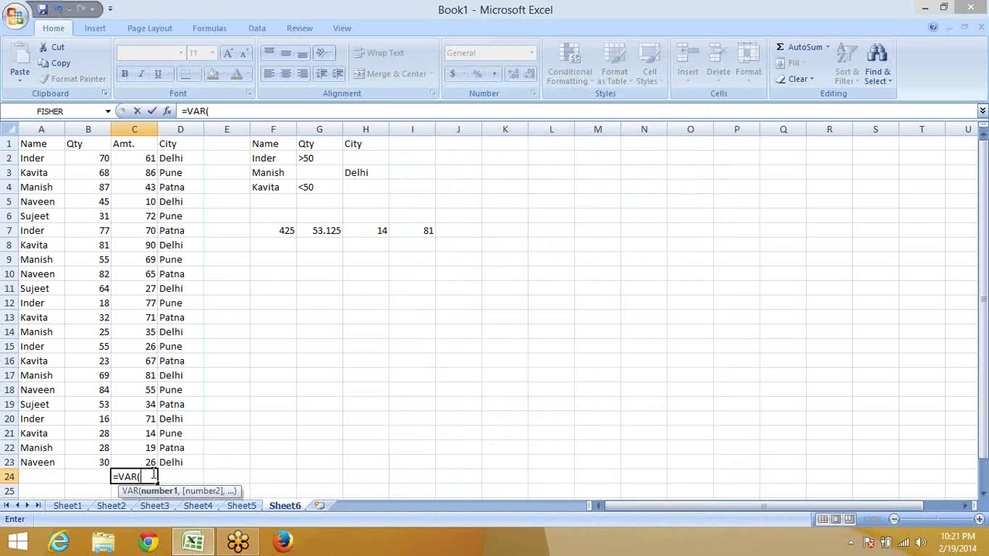
pyautogui.moveTo(135, 462); pyautogui.dragTo(159, 147)
pyautogui.press('Return')
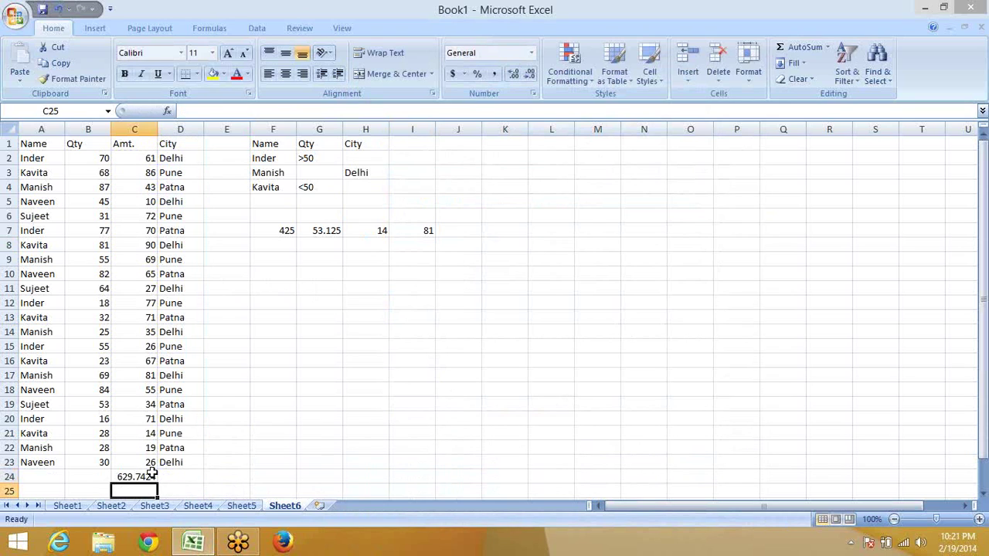
pyautogui.click(150, 477)
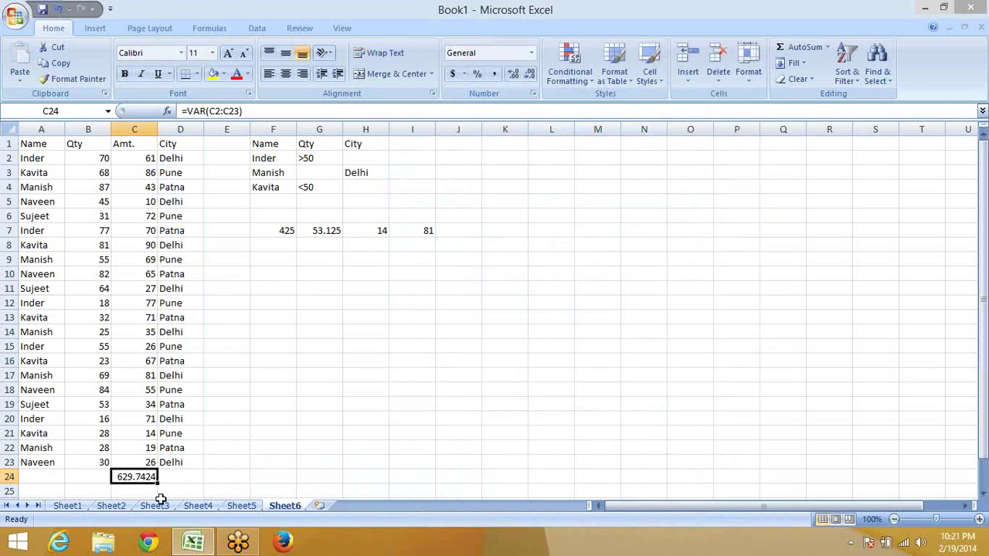
pyautogui.press('Right')
pyautogui.press('Right')
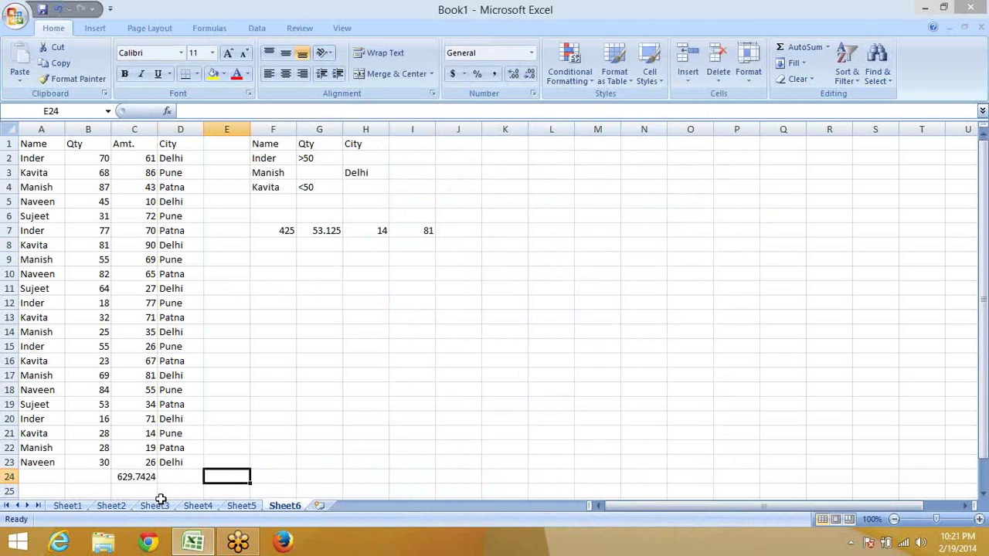
# Browse the Formulas tab's Statistical function list, scrolling down toward VAR.
pyautogui.click(433, 93)
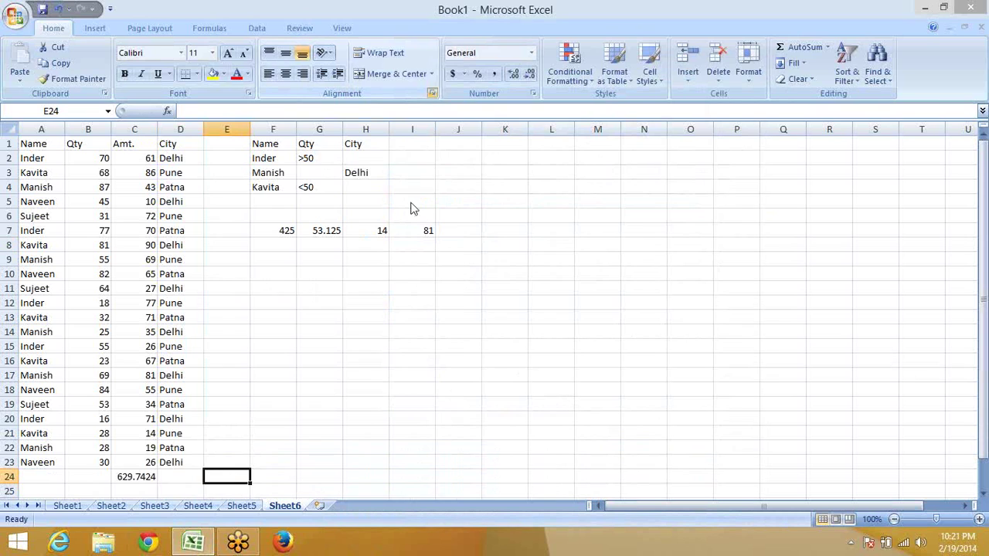
pyautogui.click(596, 84)
pyautogui.click(257, 28)
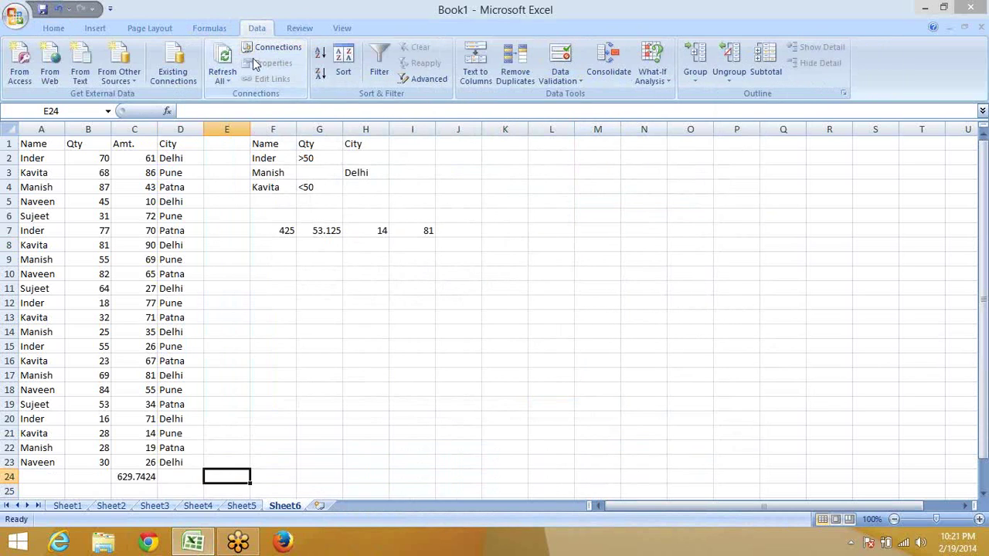
pyautogui.click(205, 28)
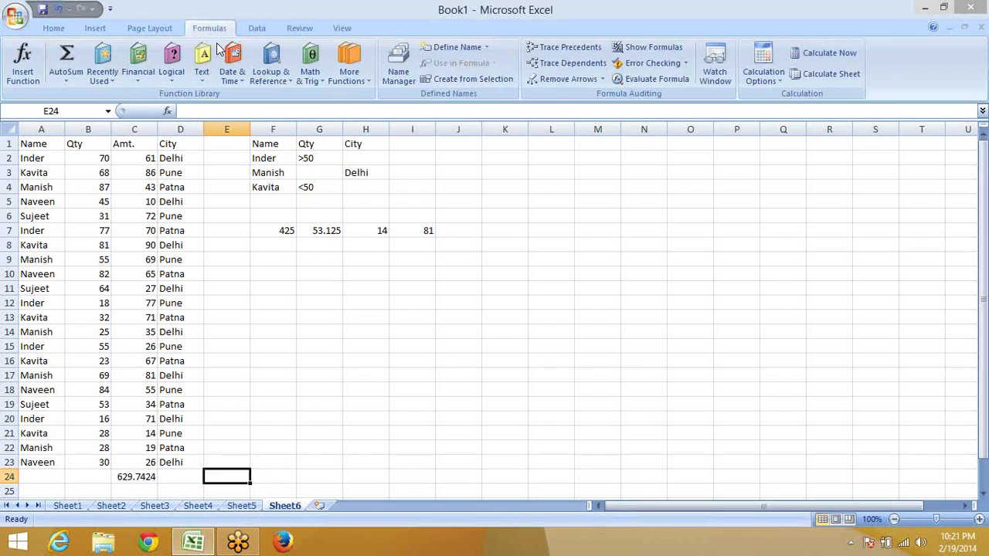
pyautogui.click(311, 77)
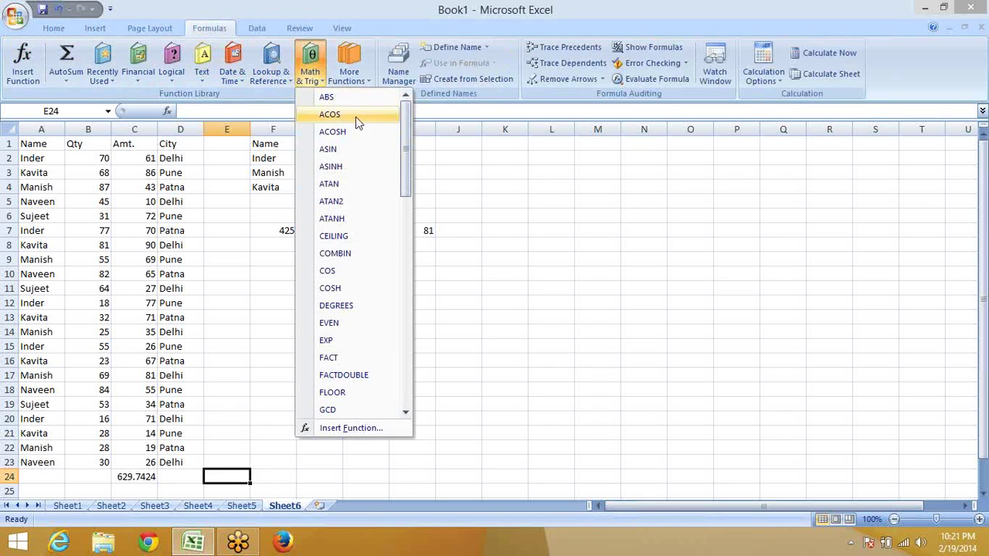
pyautogui.click(349, 71)
pyautogui.moveTo(370, 97)
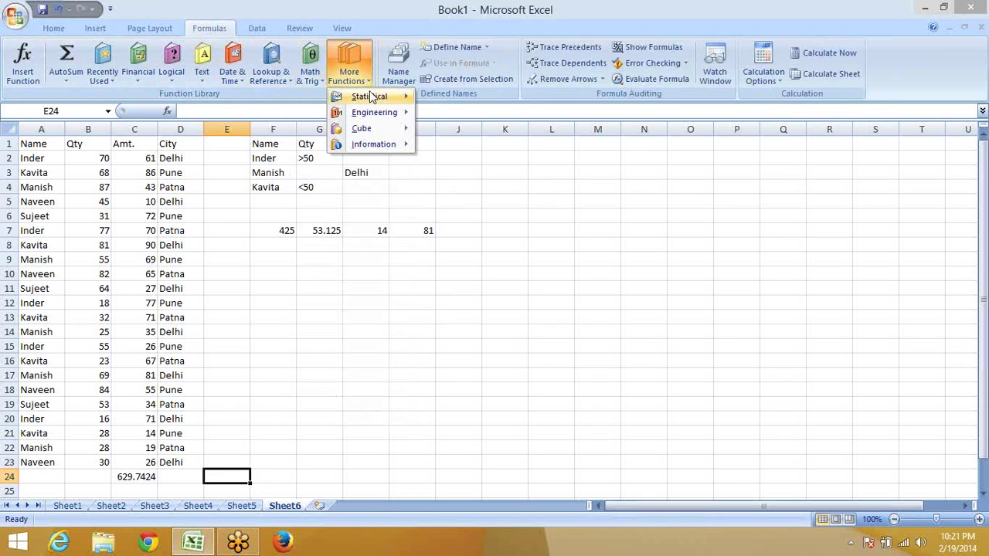
pyautogui.scroll(-3, 495, 269)
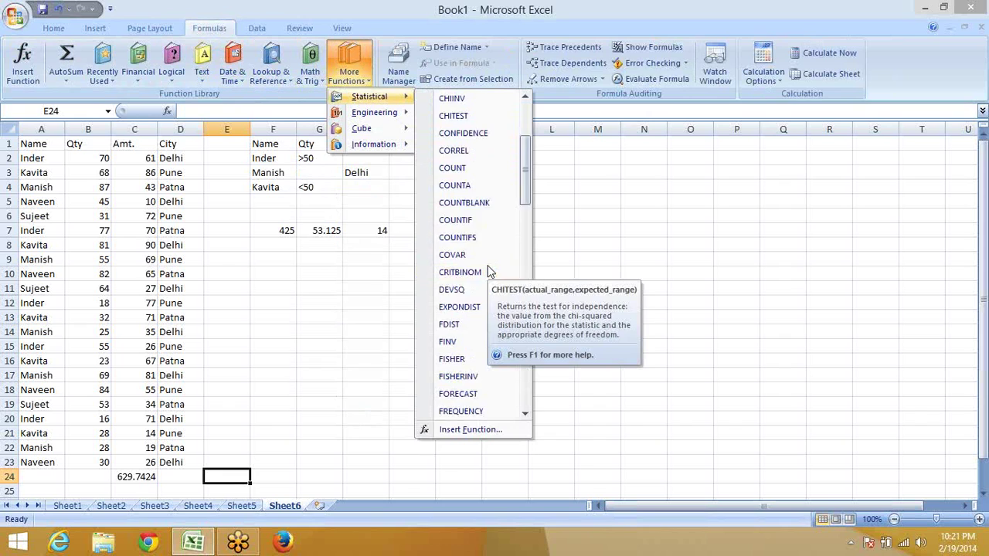
pyautogui.scroll(-8, 495, 270)
pyautogui.scroll(-7, 491, 271)
pyautogui.scroll(-3, 489, 270)
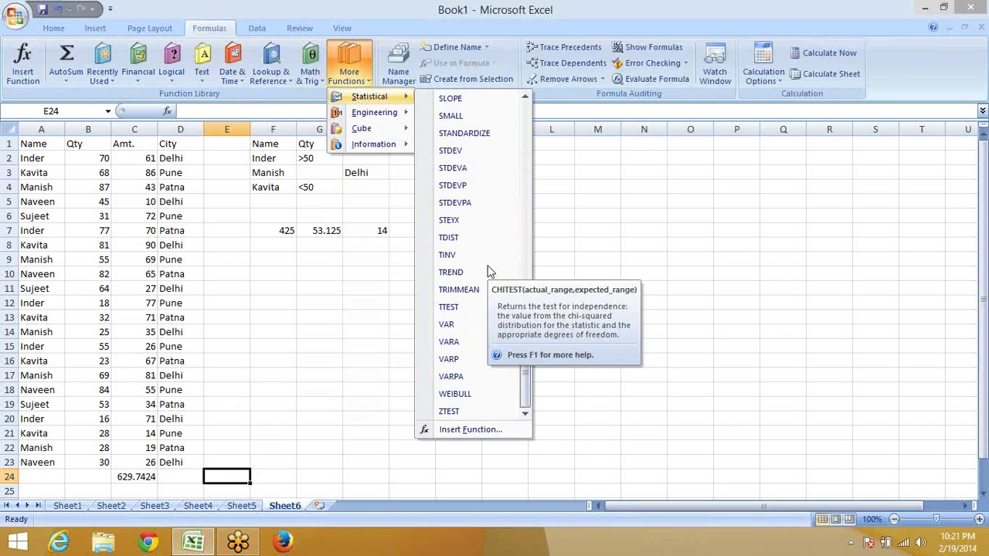
# Insert VAR into E24 and bring up its Help article.
pyautogui.click(463, 325)
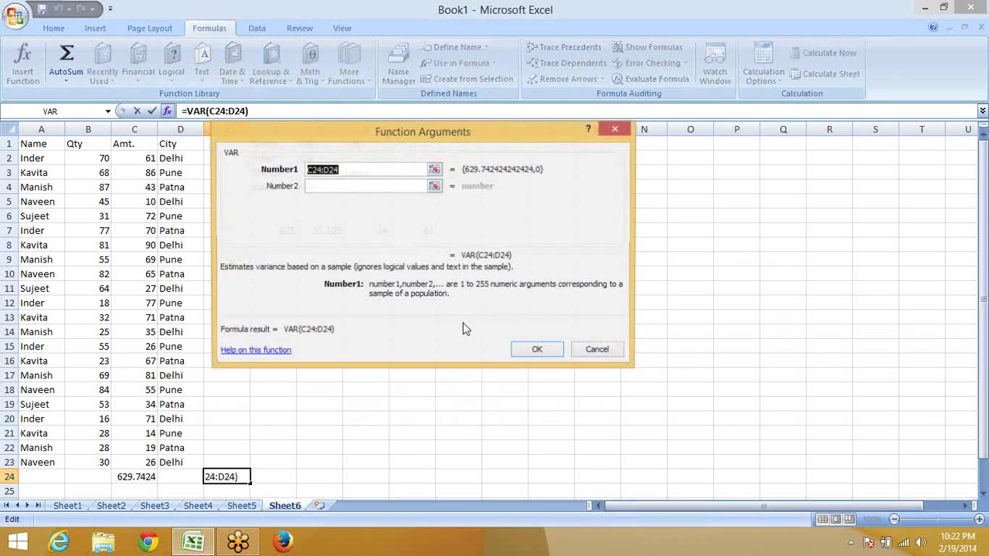
pyautogui.click(266, 351)
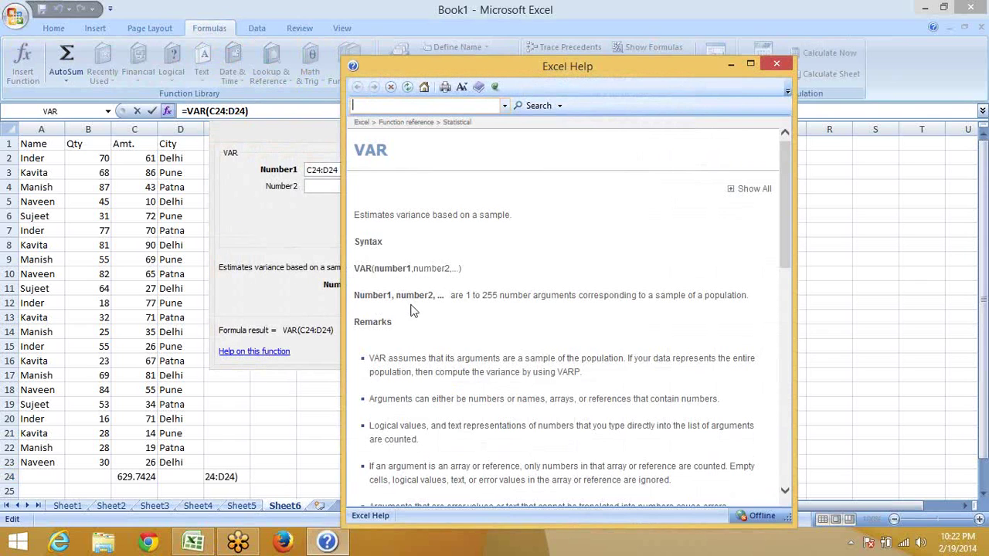
pyautogui.scroll(-5, 414, 311)
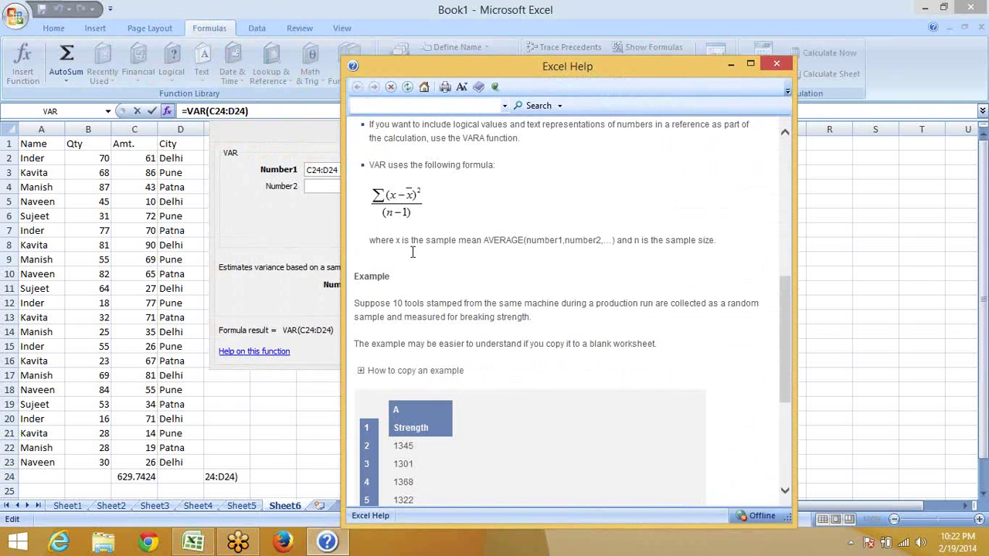
pyautogui.moveTo(413, 252); pyautogui.dragTo(394, 123)
pyautogui.click(389, 205)
# Read through the VAR Help example, then close Help and cancel the VAR function.
pyautogui.scroll(-3, 408, 269)
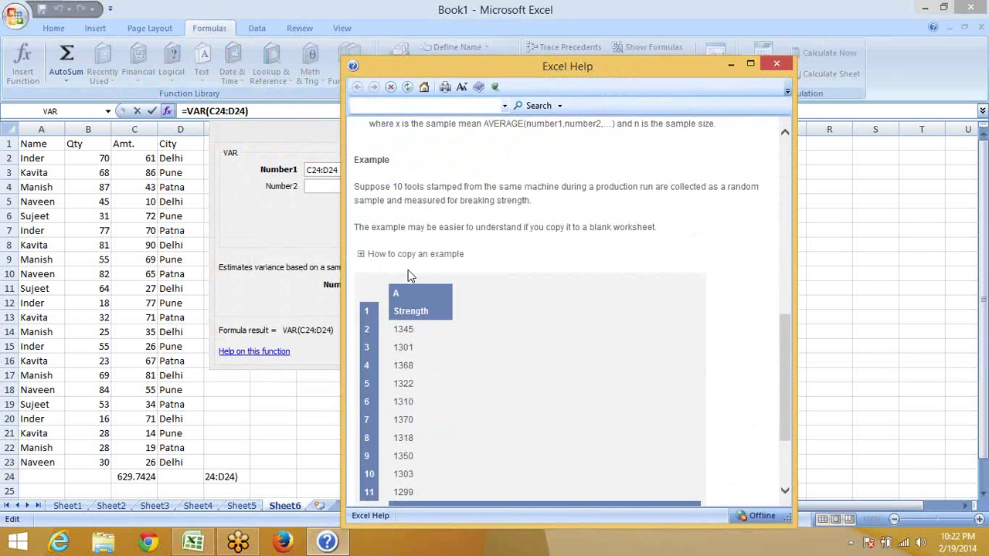
pyautogui.scroll(-3, 408, 270)
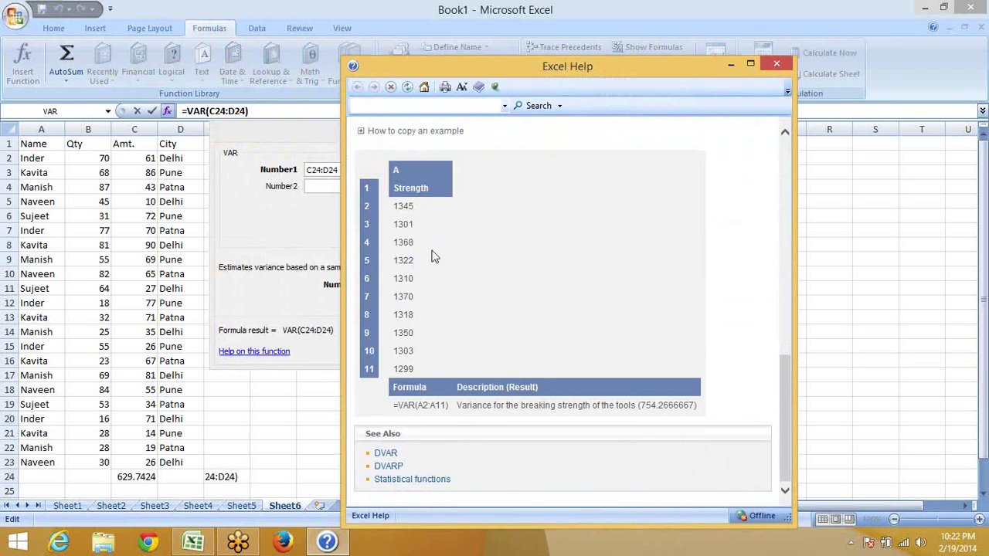
pyautogui.scroll(5, 430, 254)
pyautogui.scroll(5, 433, 249)
pyautogui.click(777, 64)
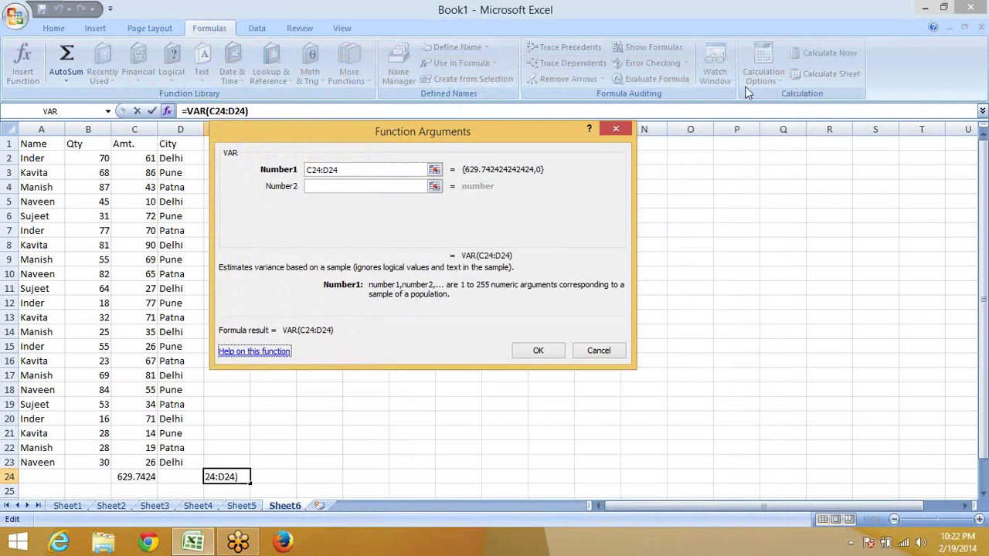
pyautogui.click(625, 129)
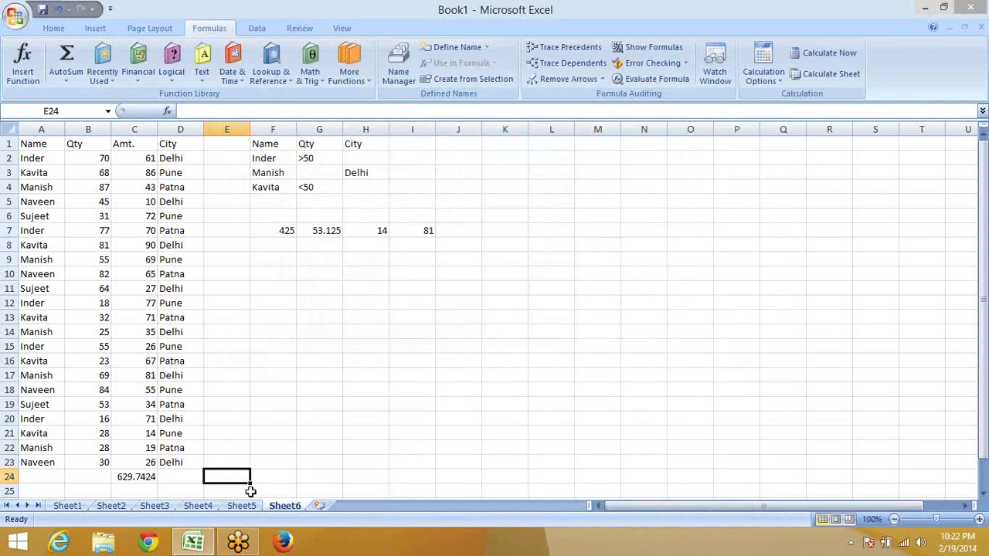
# Enter =STDEV(B2:B23) in B24, giving the Qty standard deviation 24.07424.
pyautogui.click(93, 479)
pyautogui.write('=')
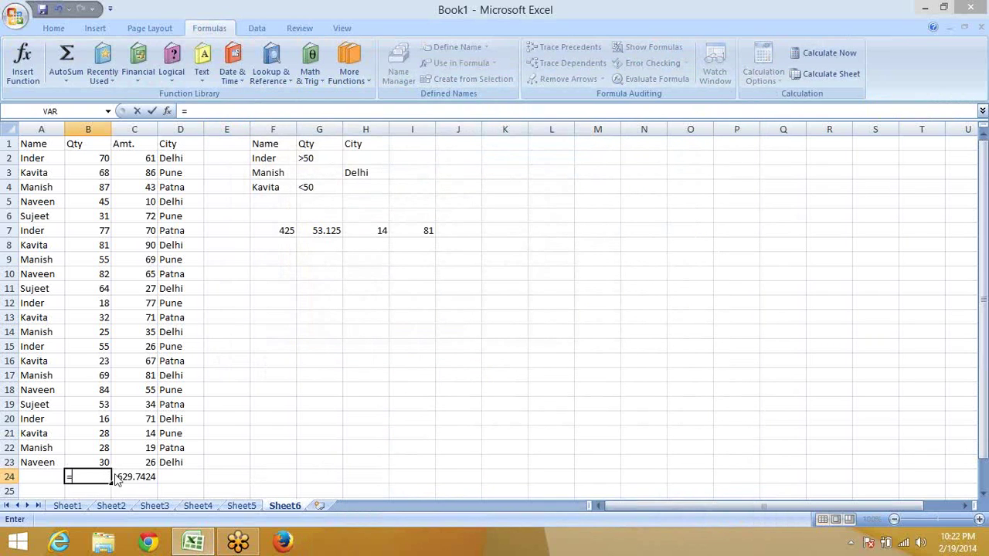
pyautogui.write('s')
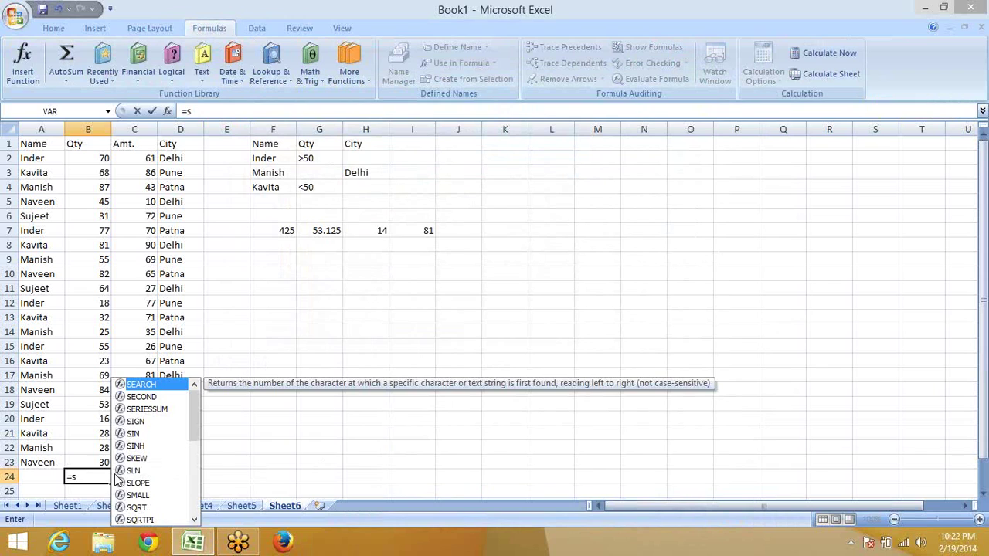
pyautogui.write('de')
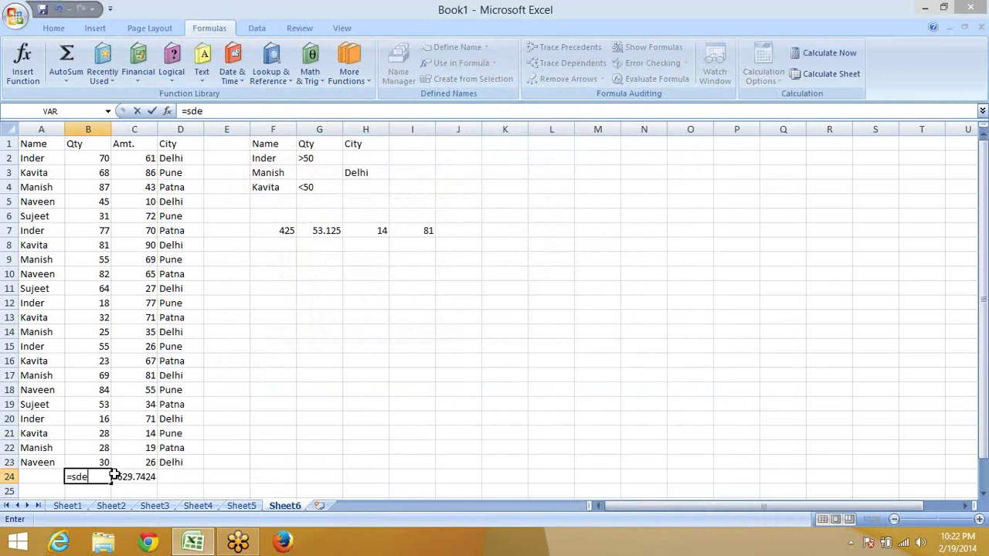
pyautogui.click(116, 476)
pyautogui.click(109, 476)
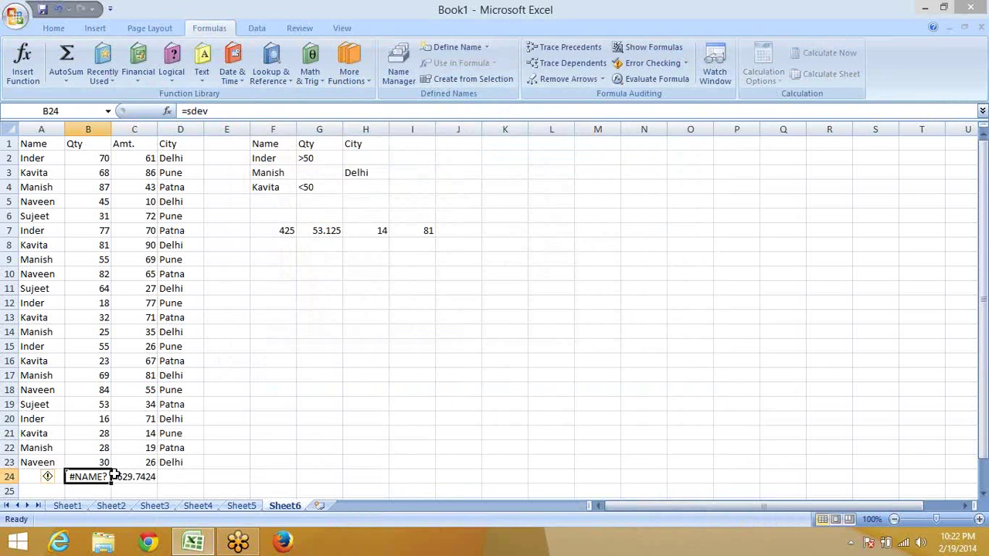
pyautogui.write('=st')
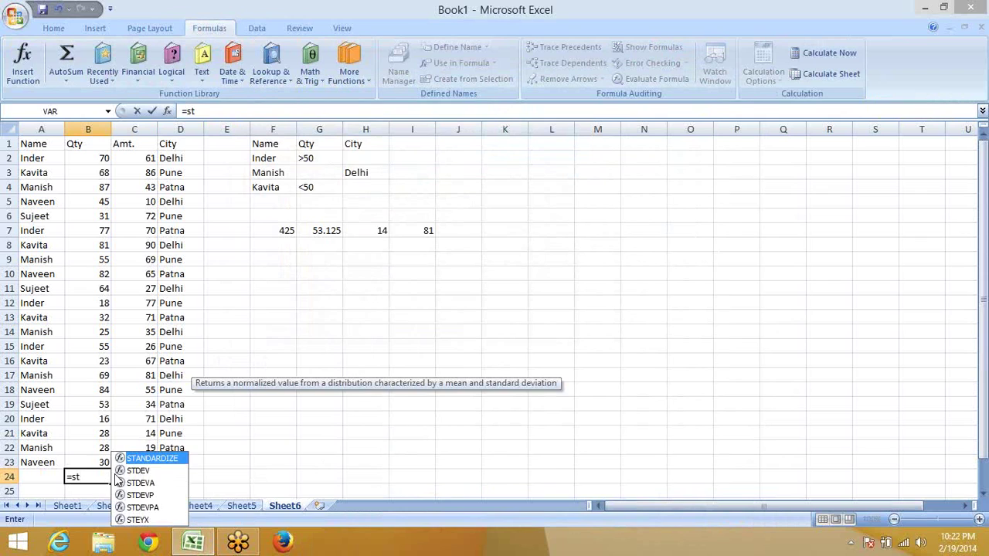
pyautogui.doubleClick(138, 471)
pyautogui.moveTo(97, 462); pyautogui.dragTo(112, 157)
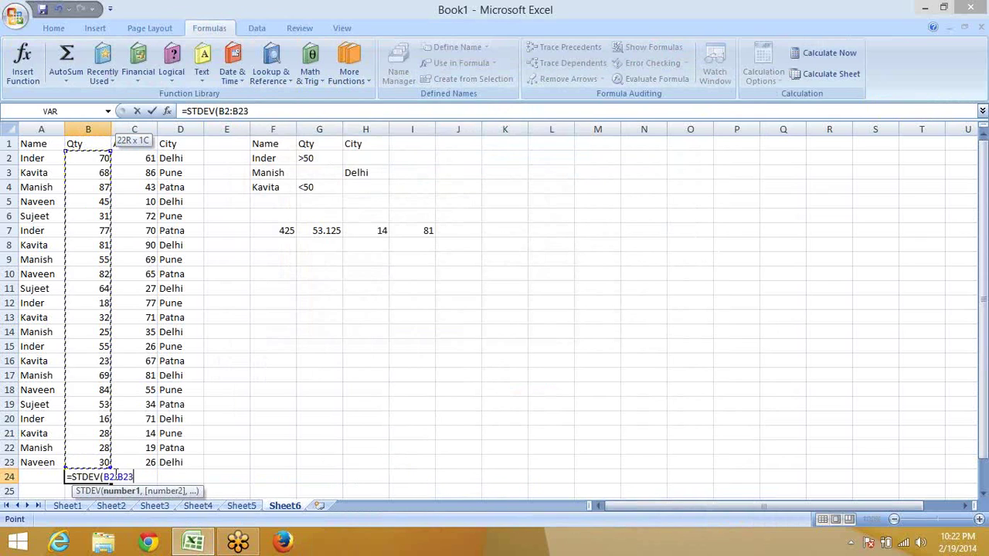
pyautogui.press('Return')
pyautogui.press('Up')
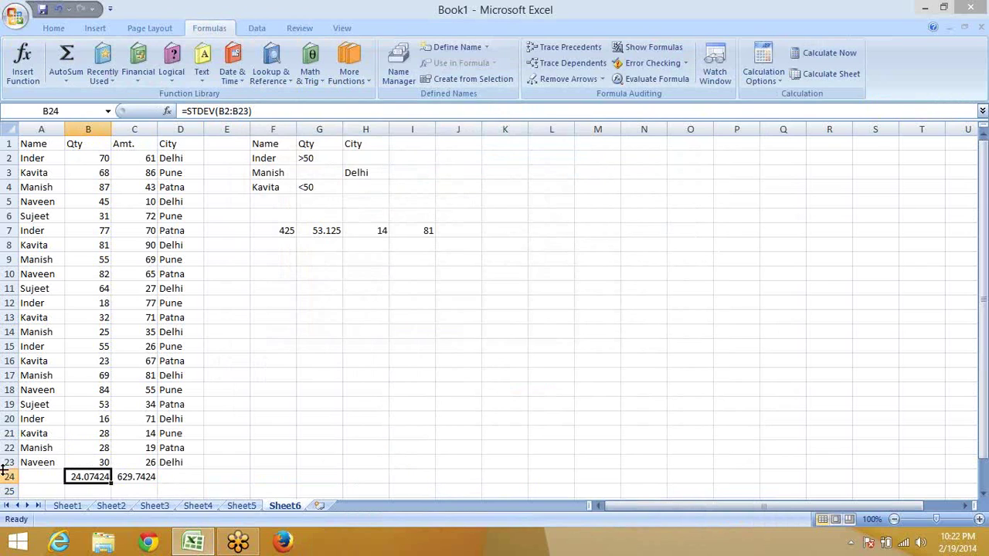
pyautogui.click(312, 290)
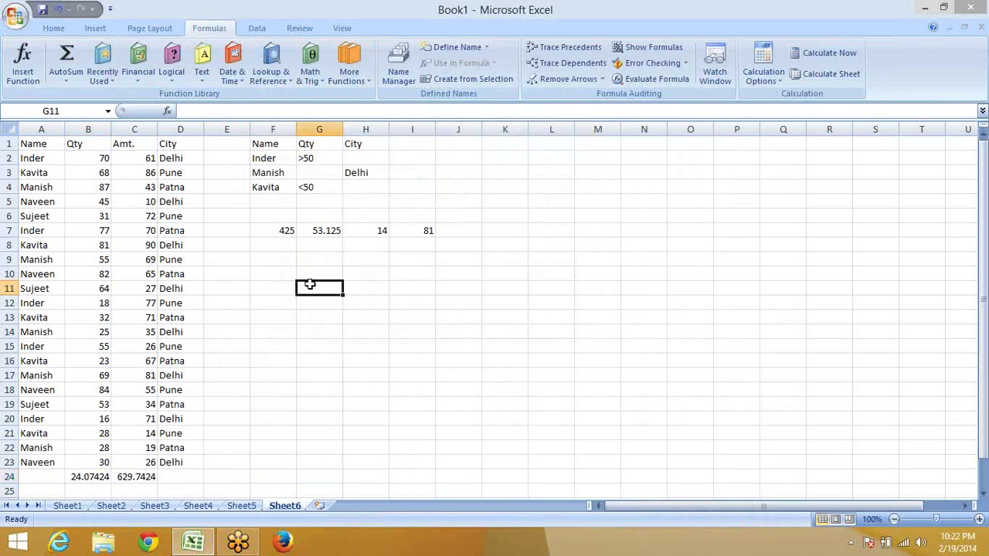
pyautogui.click(349, 68)
pyautogui.moveTo(369, 96)
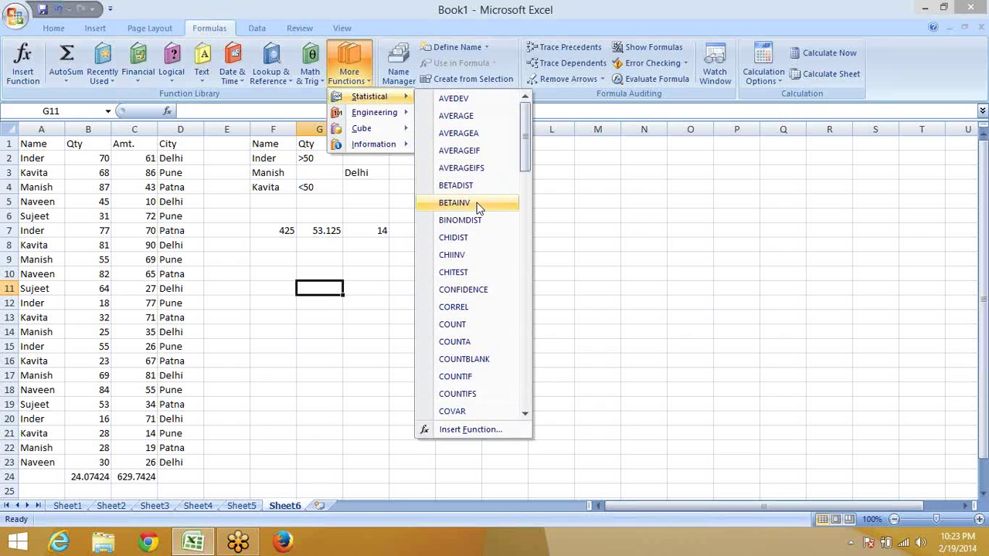
pyautogui.moveTo(525, 138); pyautogui.dragTo(529, 437)
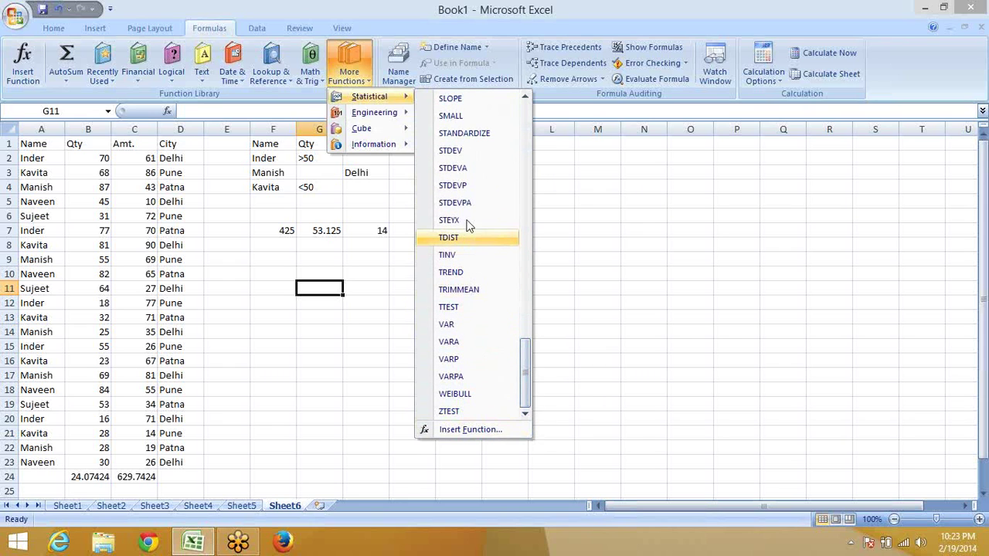
pyautogui.click(456, 151)
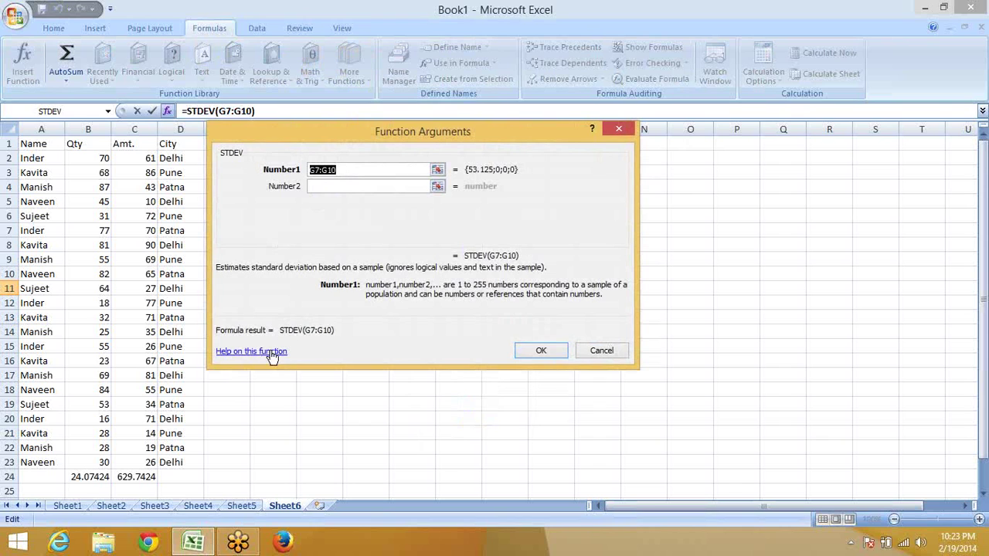
pyautogui.click(272, 353)
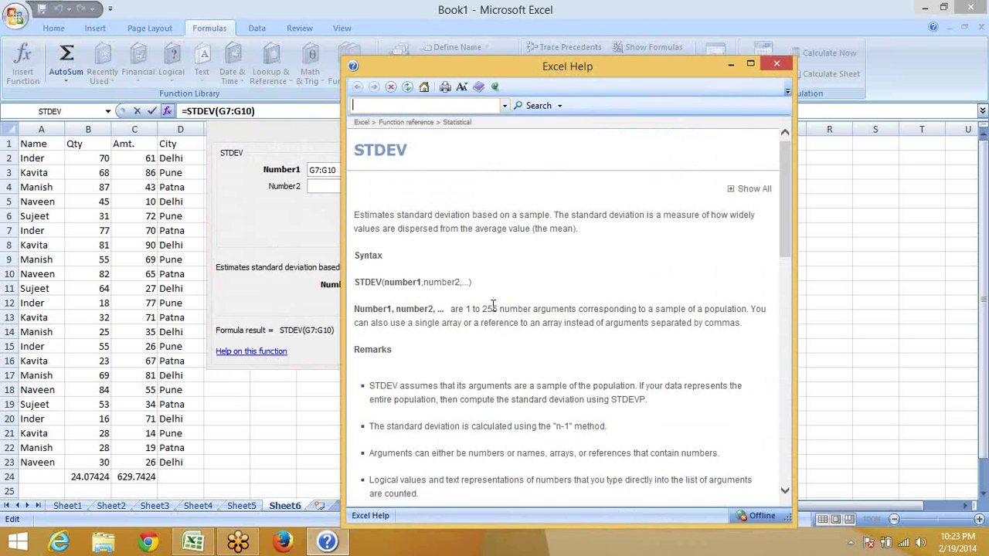
pyautogui.scroll(-3, 493, 305)
pyautogui.hotkey('ctrl', 'a')
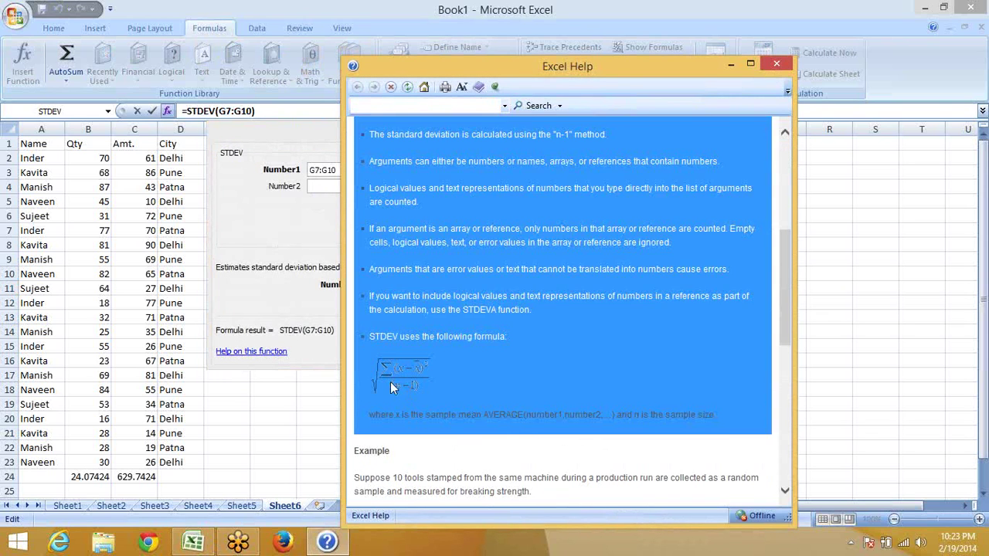
pyautogui.click(392, 386)
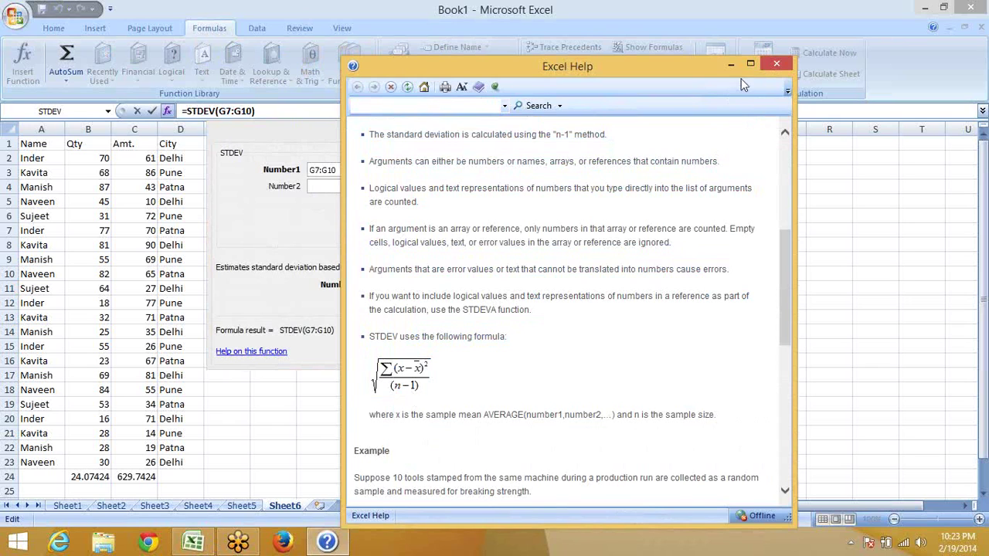
pyautogui.click(775, 64)
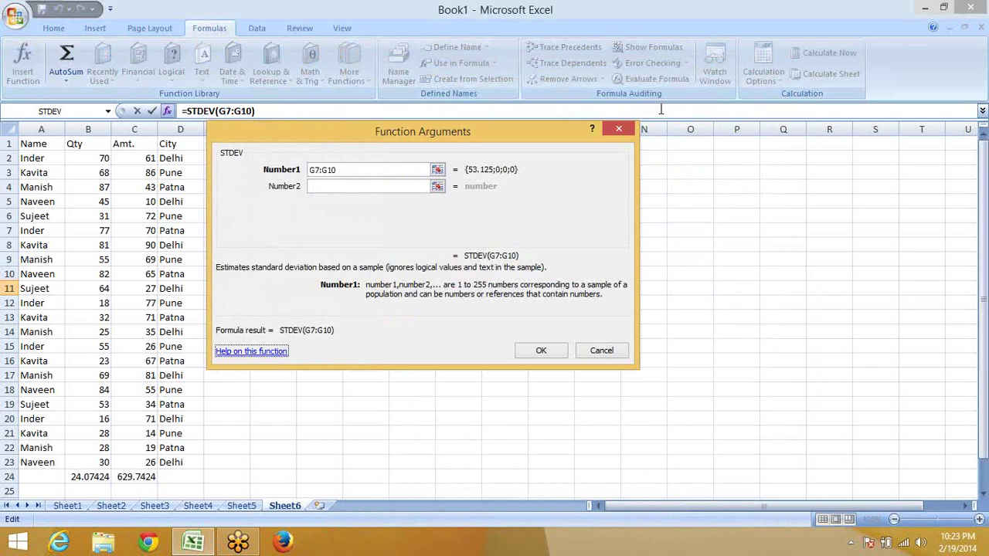
pyautogui.click(621, 128)
pyautogui.click(410, 402)
pyautogui.click(330, 332)
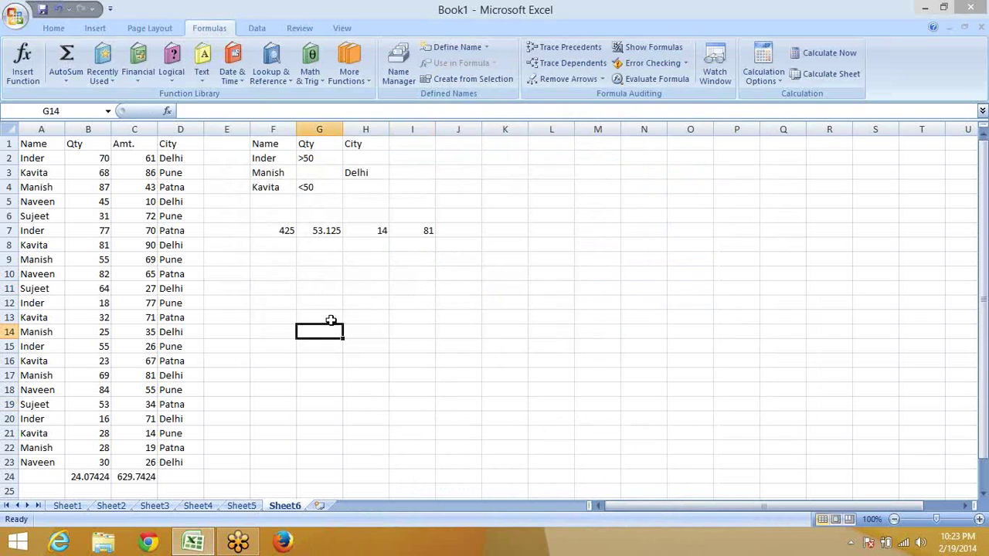
pyautogui.click(312, 226)
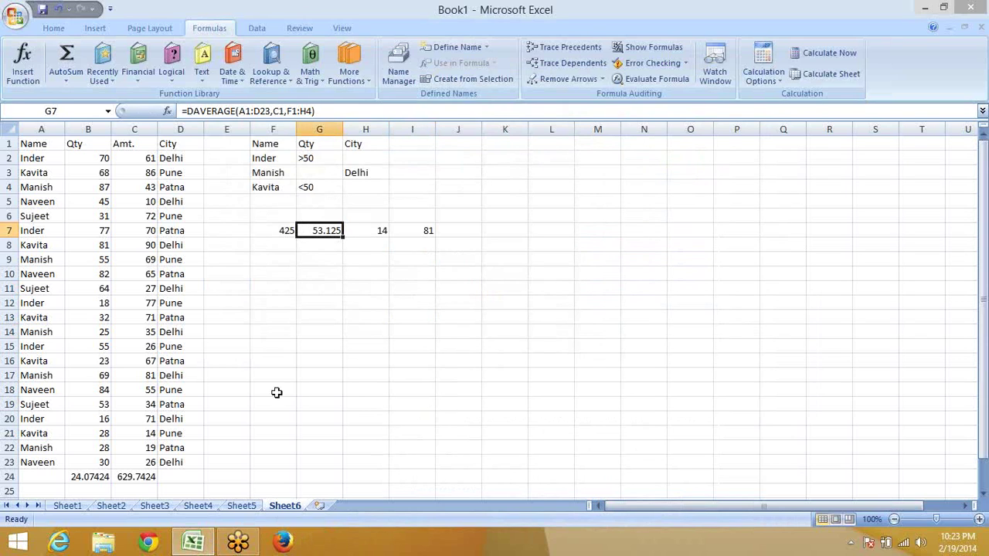
pyautogui.click(264, 216)
pyautogui.click(272, 227)
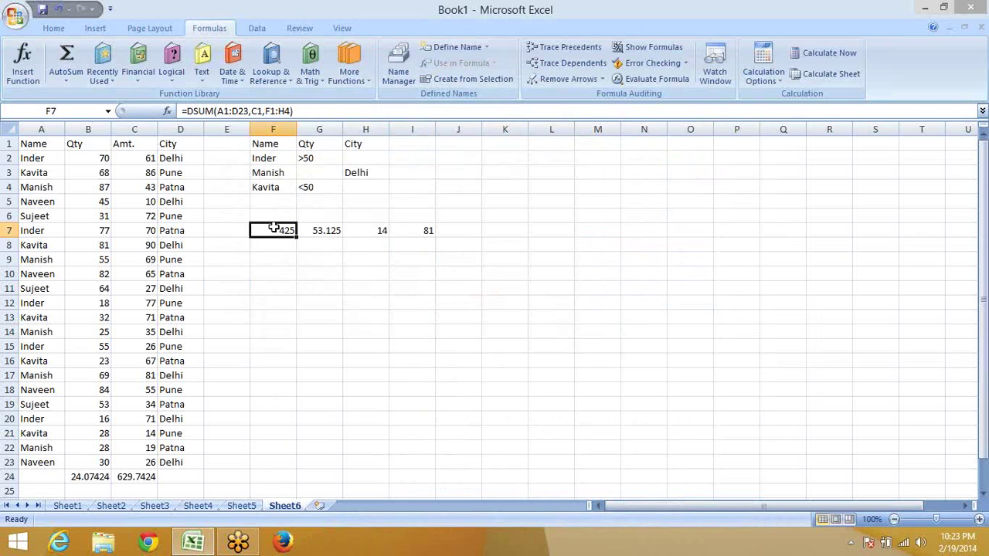
pyautogui.press('Right')
pyautogui.press('Right')
pyautogui.press('Right')
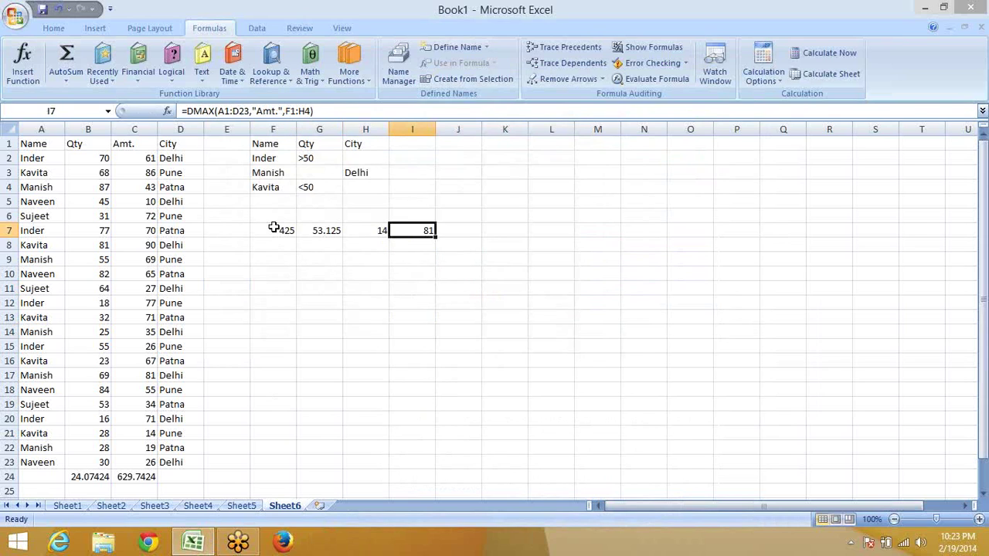
pyautogui.press('Left')
pyautogui.press('Left')
pyautogui.press('Left')
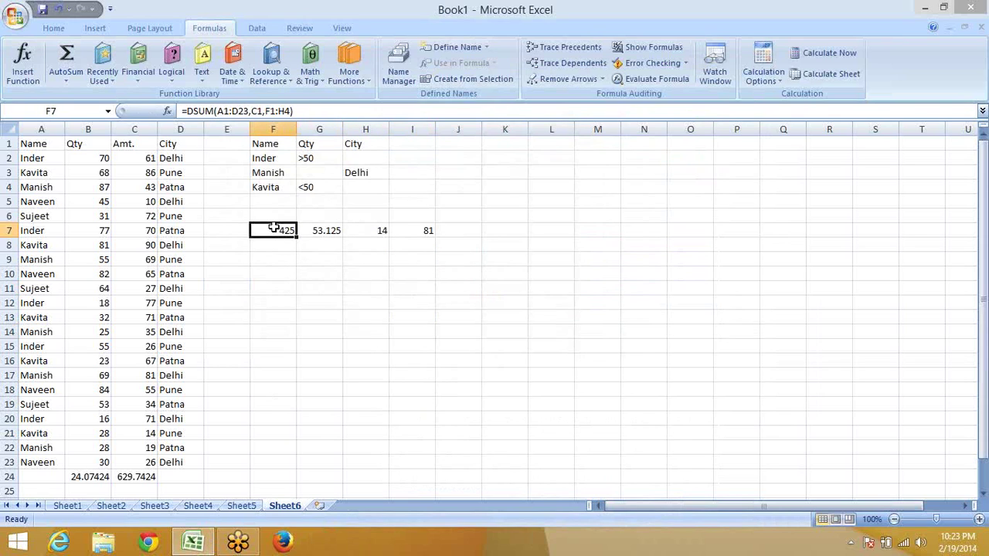
pyautogui.press('Up')
pyautogui.press('Up')
pyautogui.press('Up')
pyautogui.press('Up')
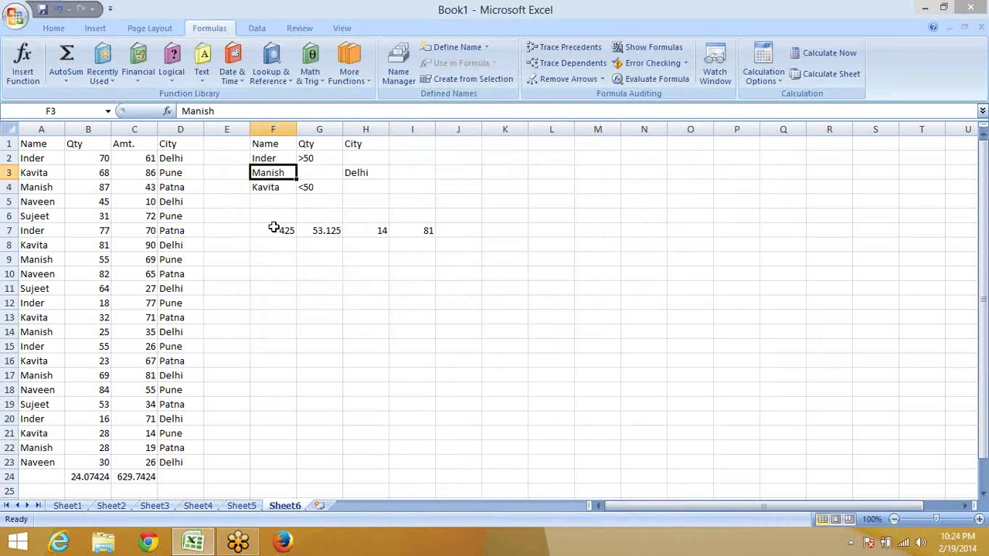
pyautogui.press('Up')
pyautogui.press('Up')
pyautogui.press('Right')
pyautogui.press('Right')
pyautogui.press('Right')
pyautogui.press('Right')
pyautogui.press('Down')
pyautogui.press('Left')
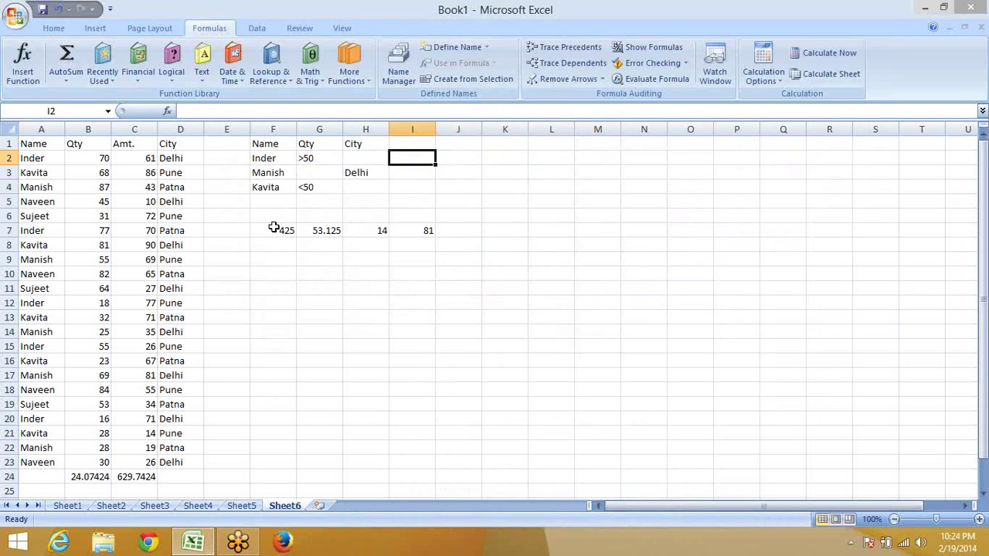
pyautogui.click(279, 249)
pyautogui.click(332, 296)
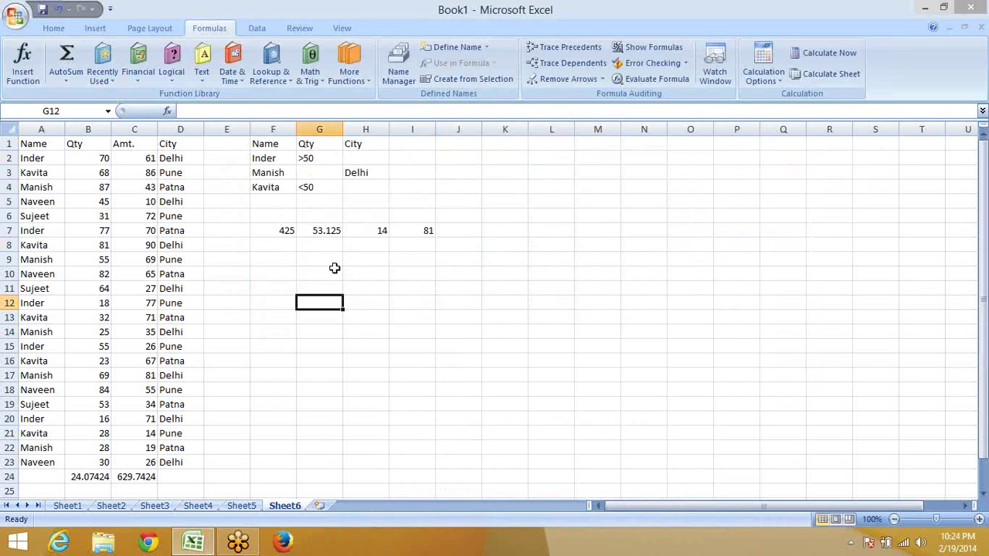
pyautogui.click(358, 78)
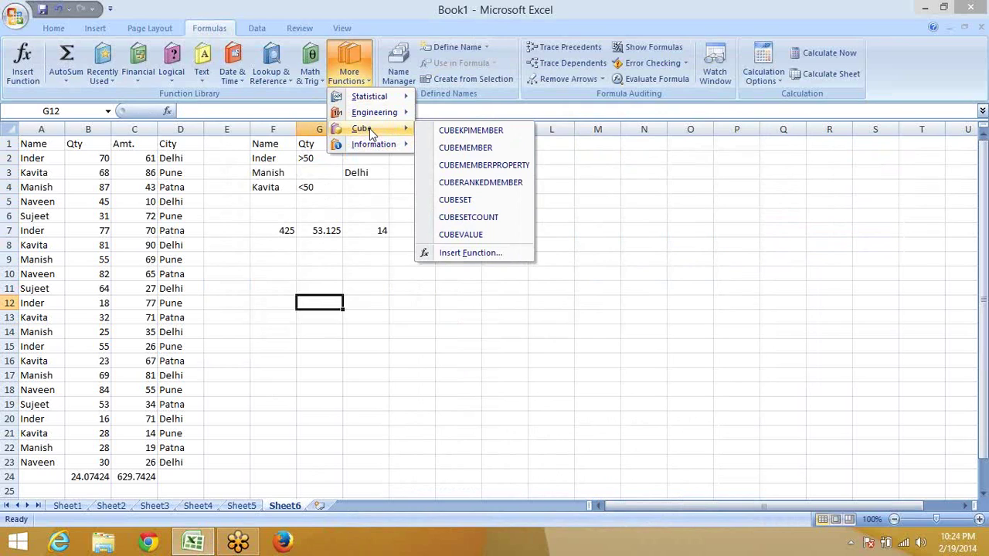
pyautogui.moveTo(373, 145)
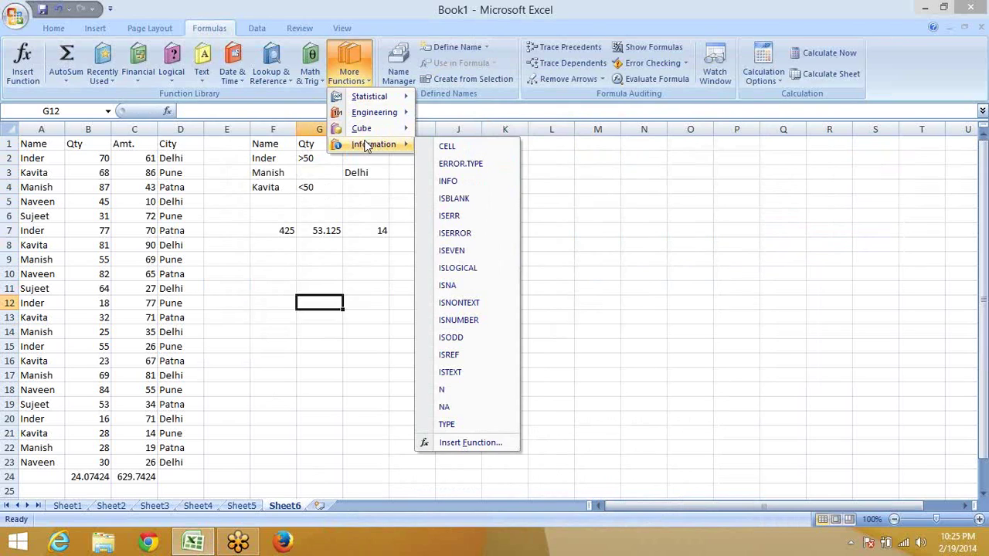
pyautogui.click(294, 266)
pyautogui.click(280, 300)
pyautogui.click(369, 300)
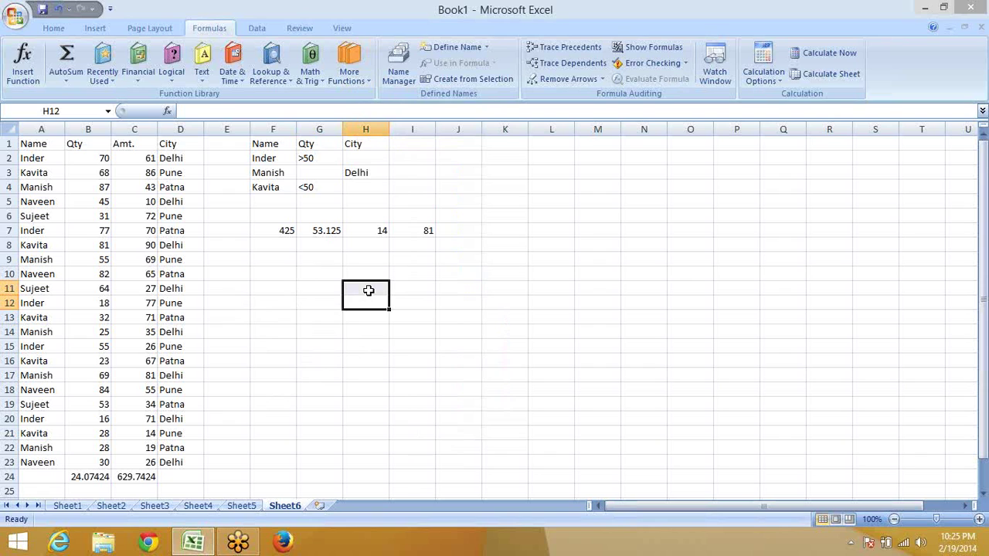
pyautogui.press('Left')
# Start a CELL formula in F11, then abandon that first attempt.
pyautogui.press('Up')
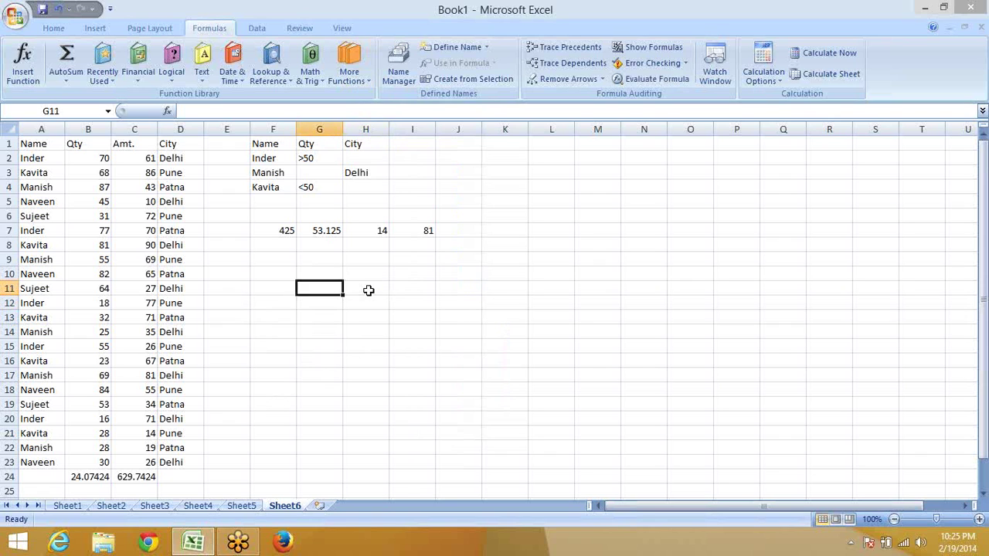
pyautogui.press('Left')
pyautogui.write('=')
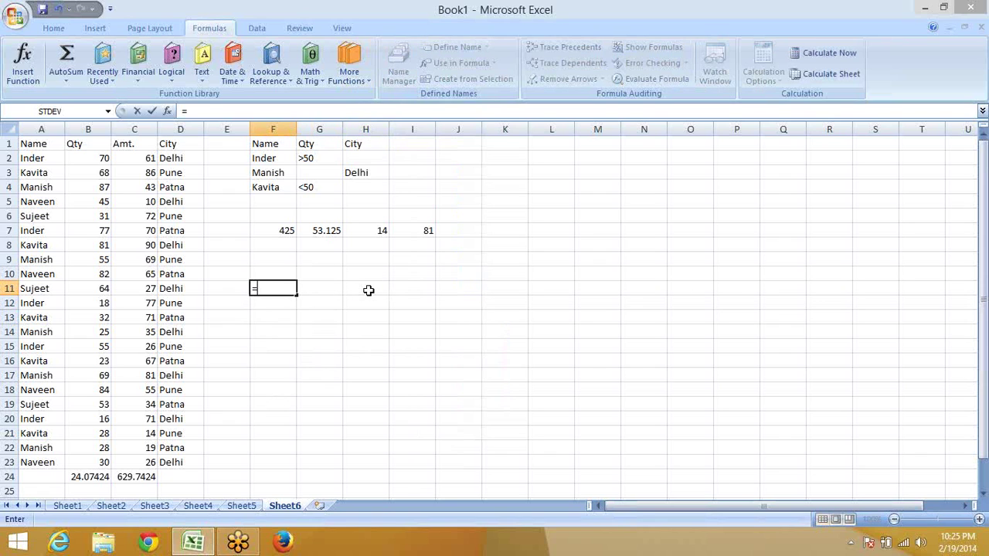
pyautogui.write('cell(')
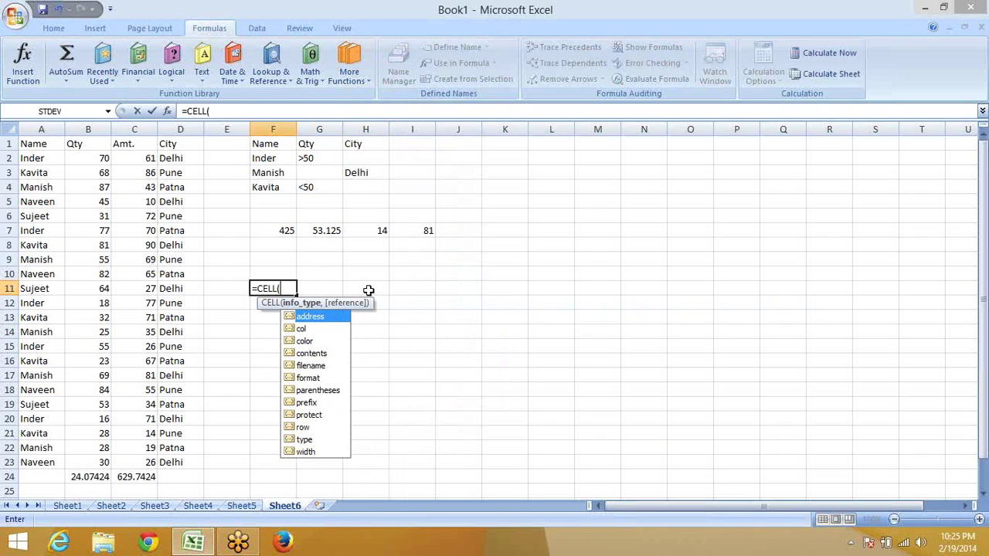
pyautogui.click(850, 543)
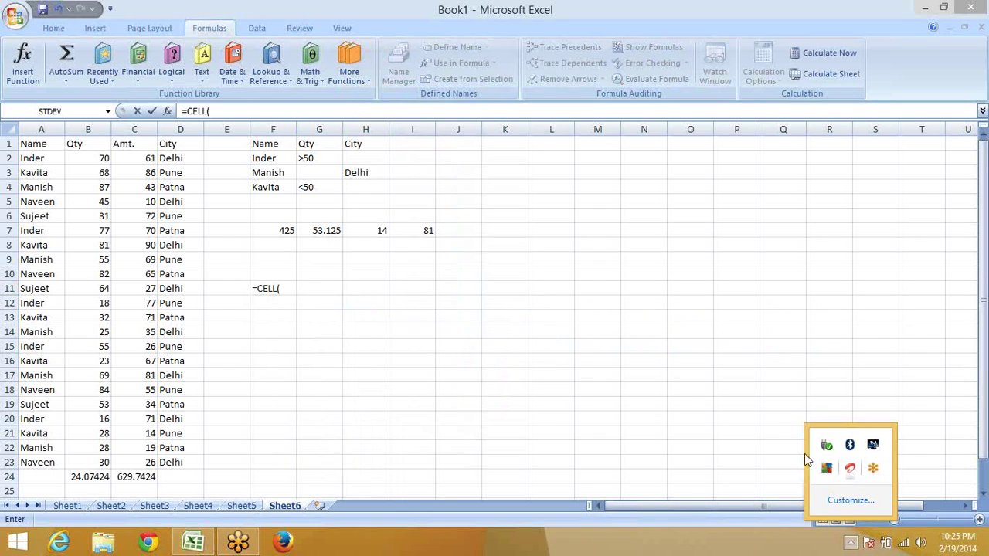
pyautogui.click(522, 325)
pyautogui.press('Escape')
pyautogui.press('Escape')
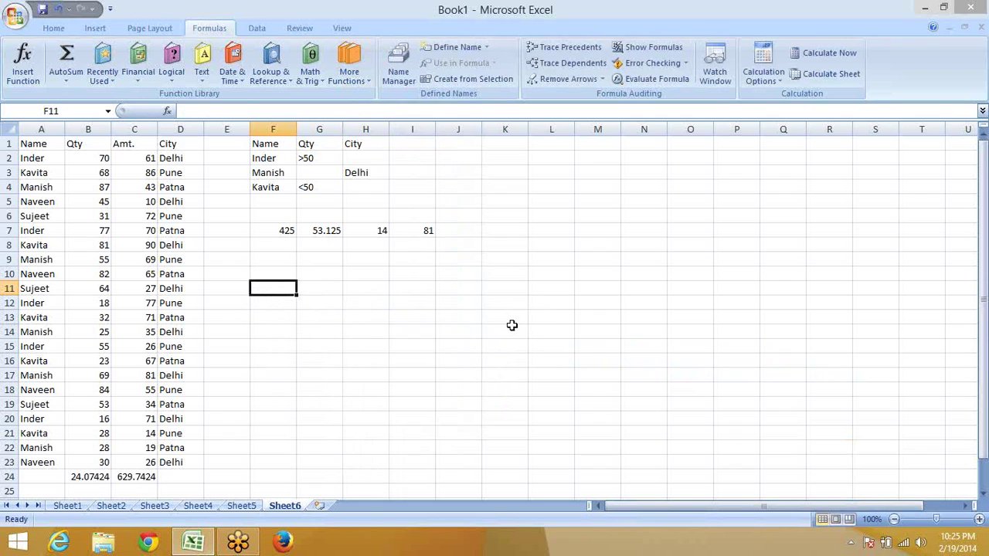
# Enter =CELL("address",L2) in F11, returning $L$2.
pyautogui.write('=c')
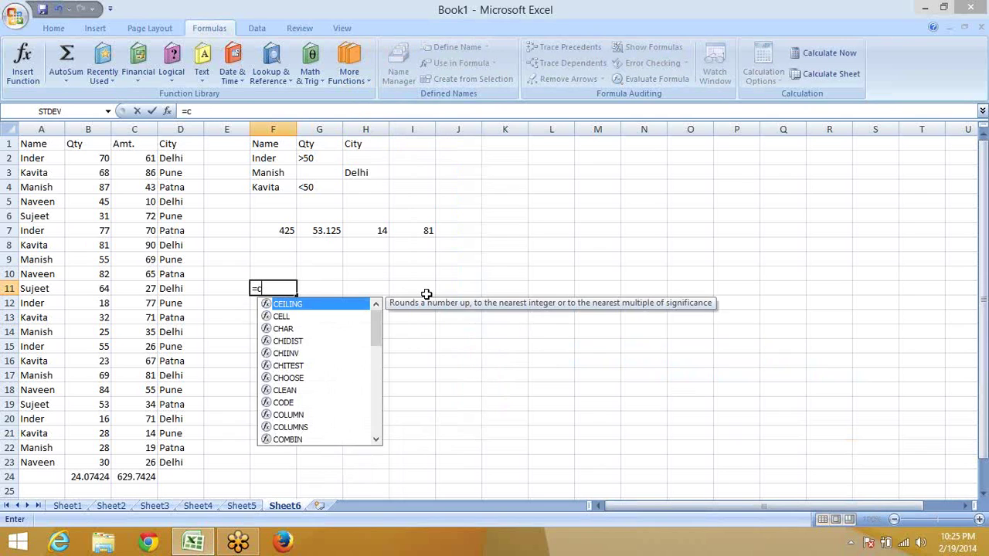
pyautogui.write('e')
pyautogui.press('Down')
pyautogui.press('Tab')
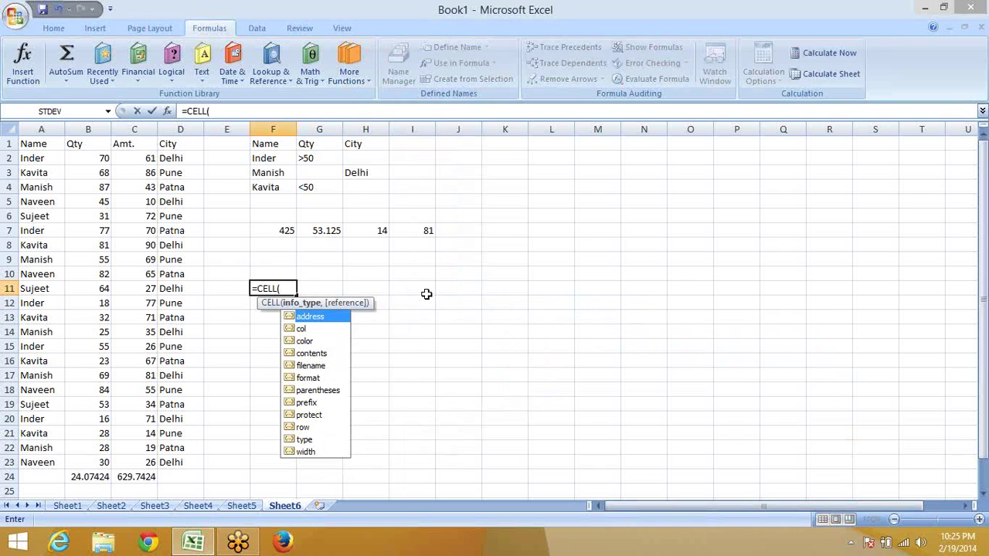
pyautogui.press('Tab')
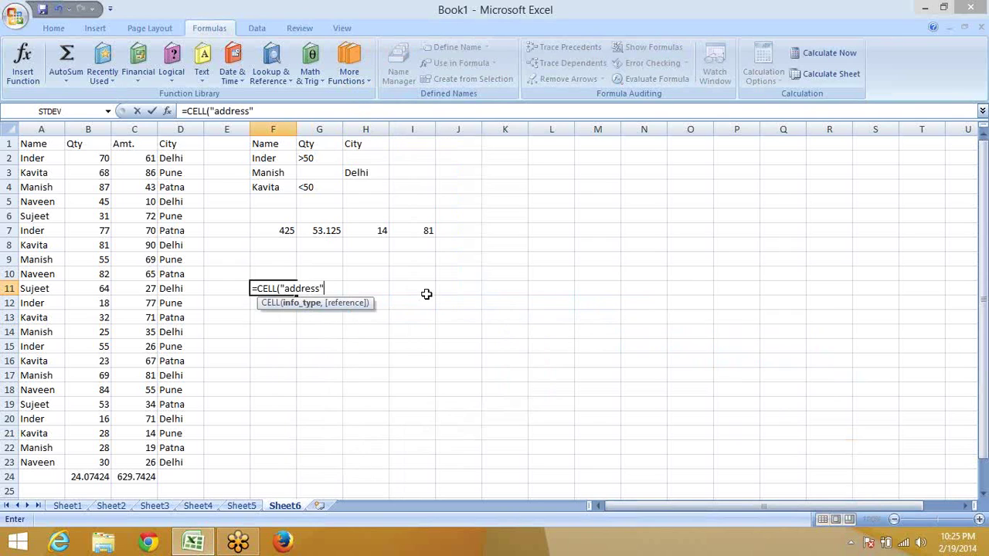
pyautogui.write(',')
pyautogui.click(539, 163)
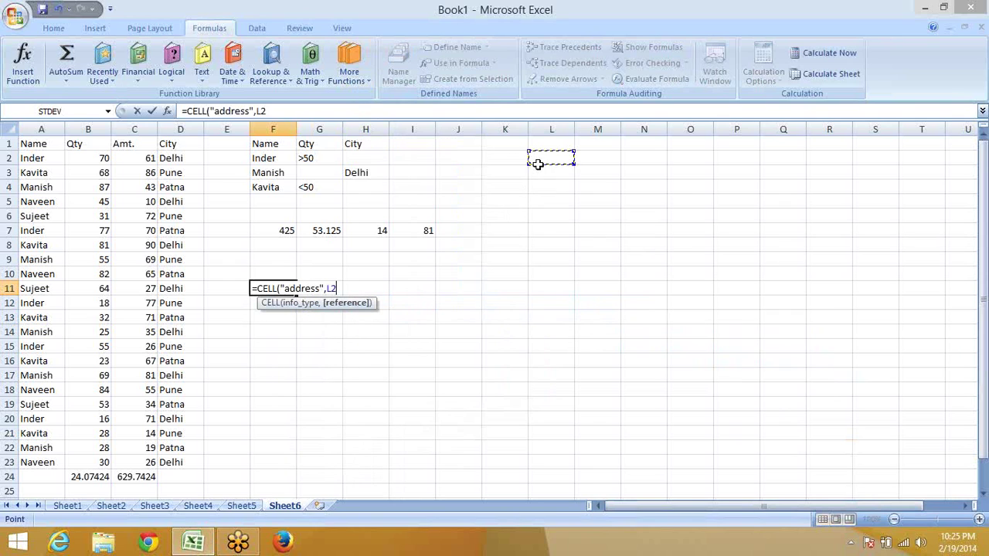
pyautogui.press('Return')
pyautogui.press('Up')
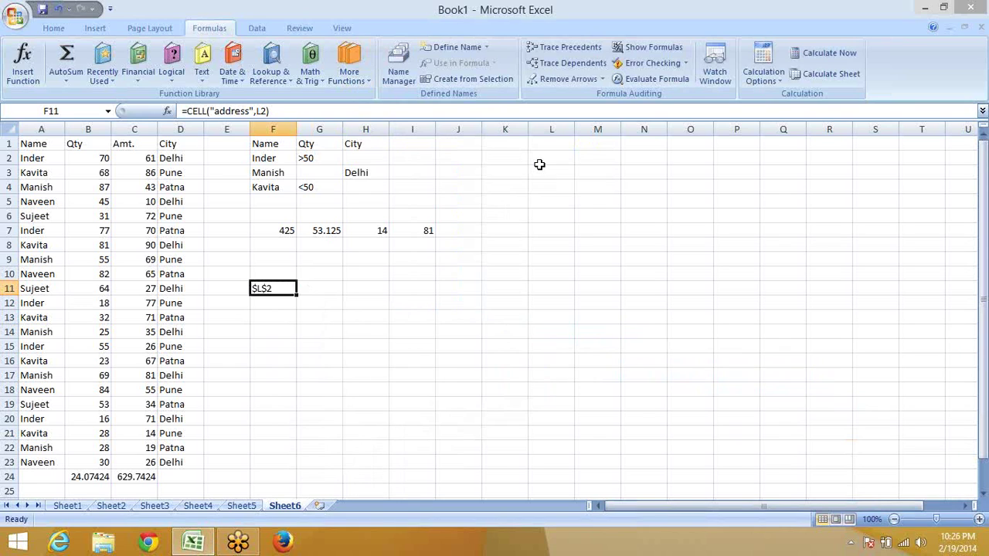
pyautogui.press('Right')
pyautogui.press('Left')
pyautogui.press('Right')
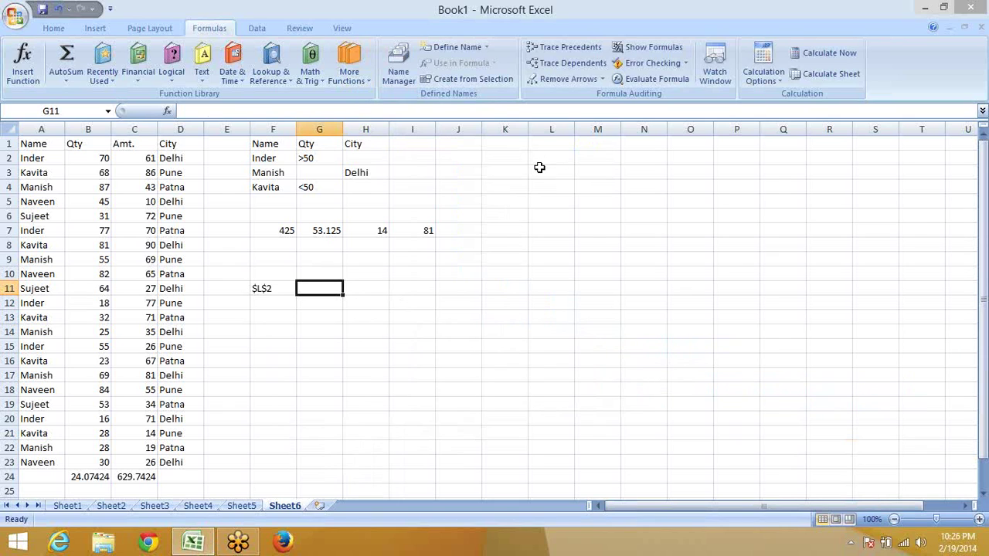
# Save the workbook to the Desktop under the file name Book1.
pyautogui.press('F12')
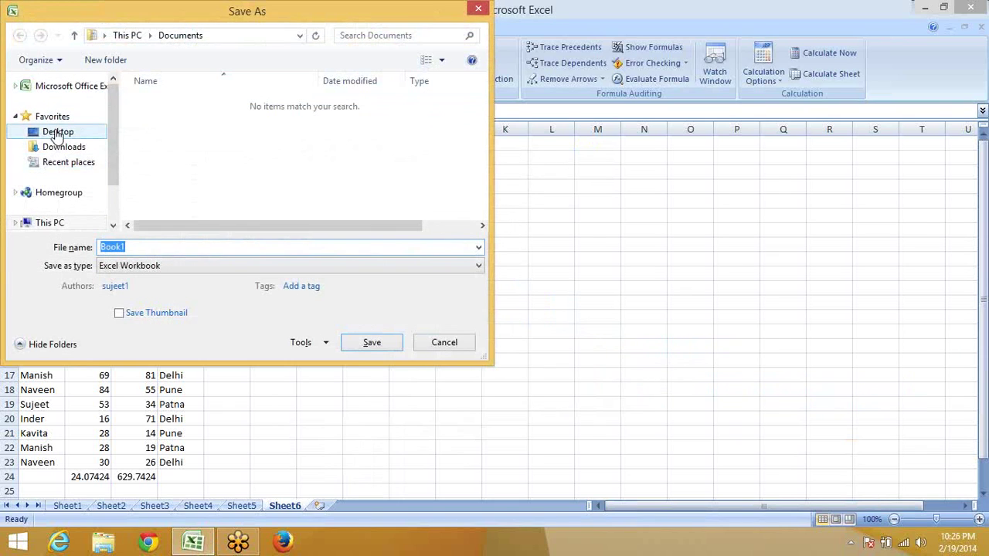
pyautogui.click(57, 133)
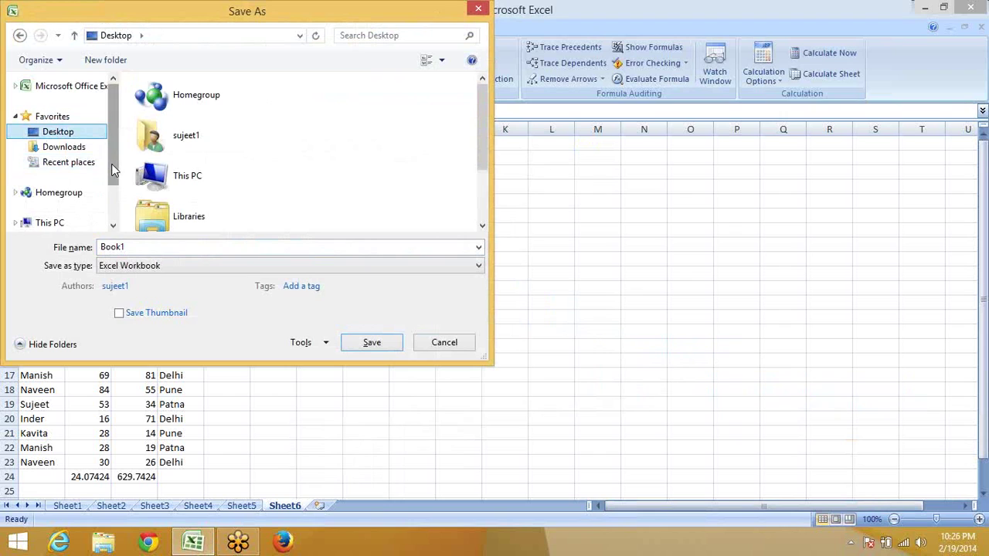
pyautogui.doubleClick(124, 247)
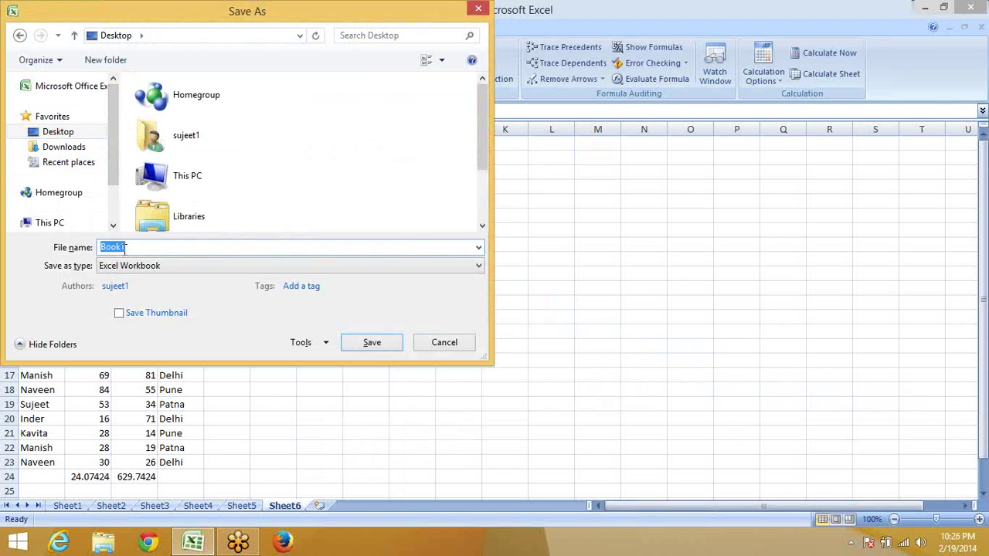
pyautogui.click(358, 348)
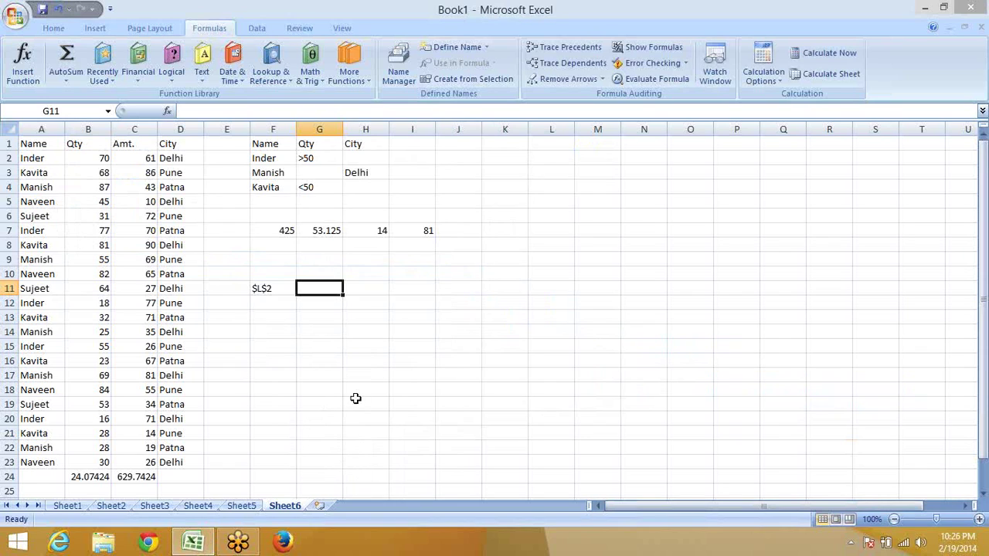
pyautogui.click(522, 150)
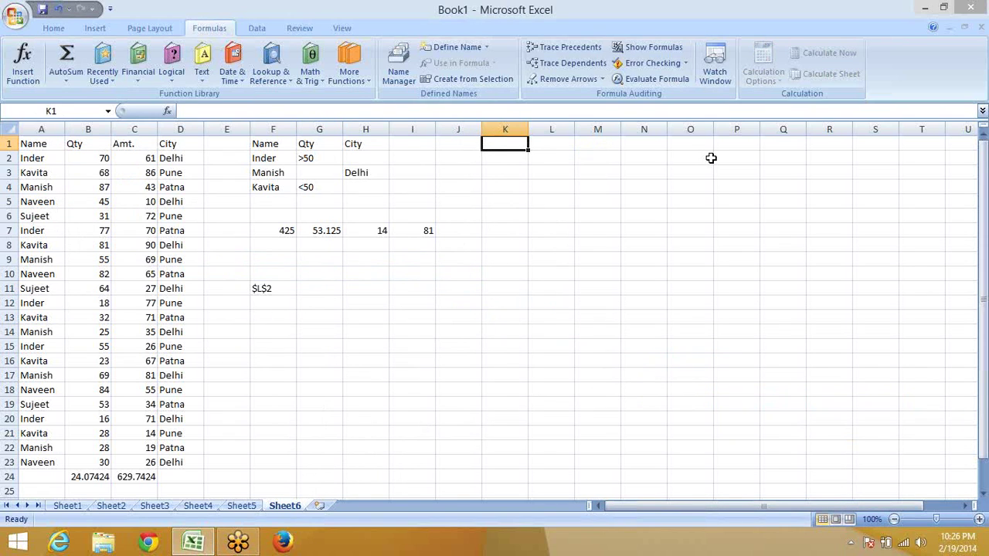
# Enter =CELL("filename") in K1, showing the Desktop path ending in [Book1.xlsx]Sheet6.
pyautogui.write('=c')
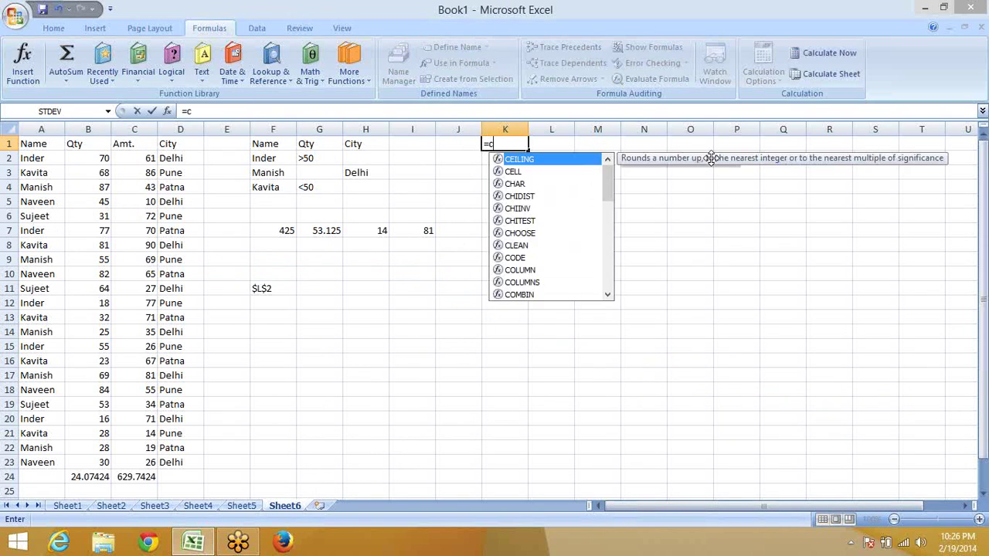
pyautogui.write('el')
pyautogui.press('Tab')
pyautogui.press('Down')
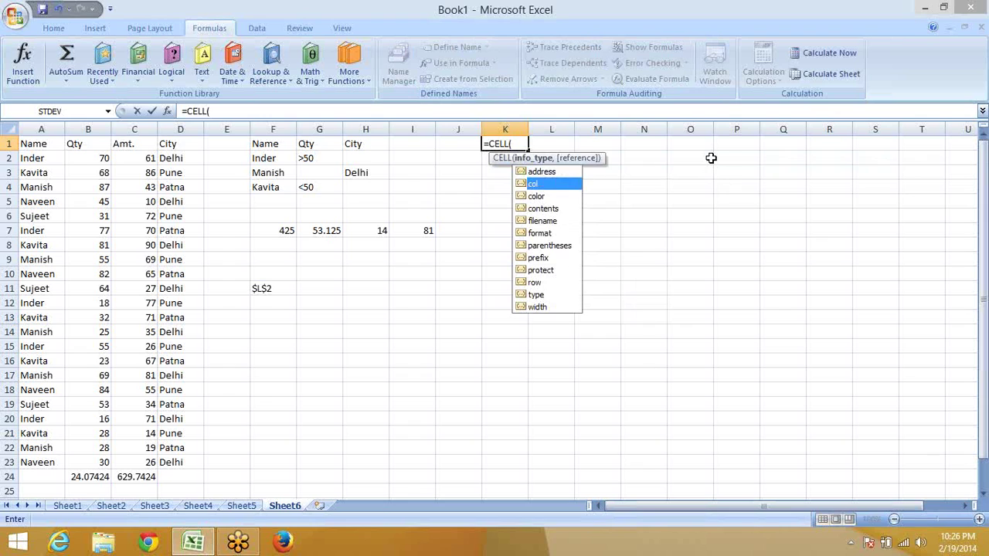
pyautogui.press('Down')
pyautogui.press('Down')
pyautogui.press('Down')
pyautogui.press('Tab')
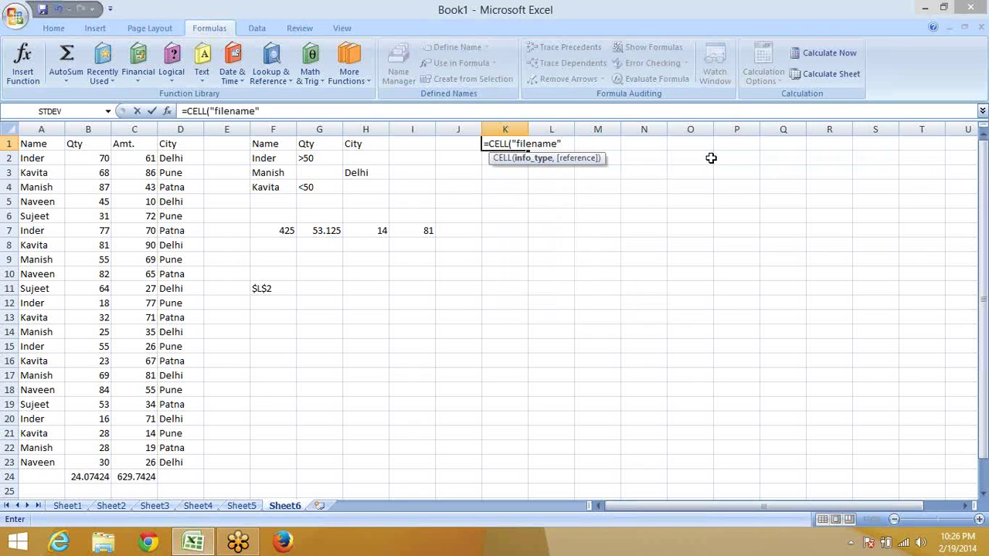
pyautogui.press('Return')
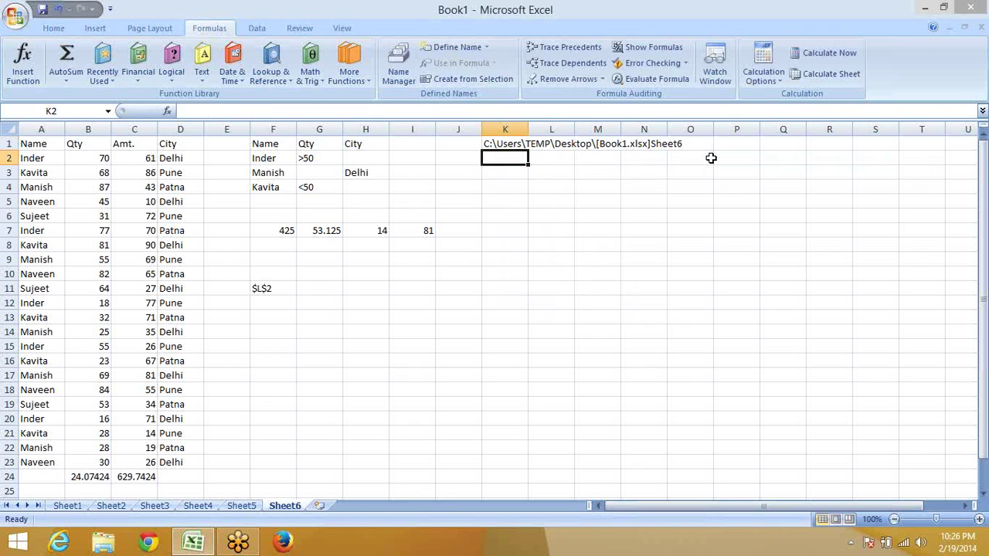
pyautogui.press('Up')
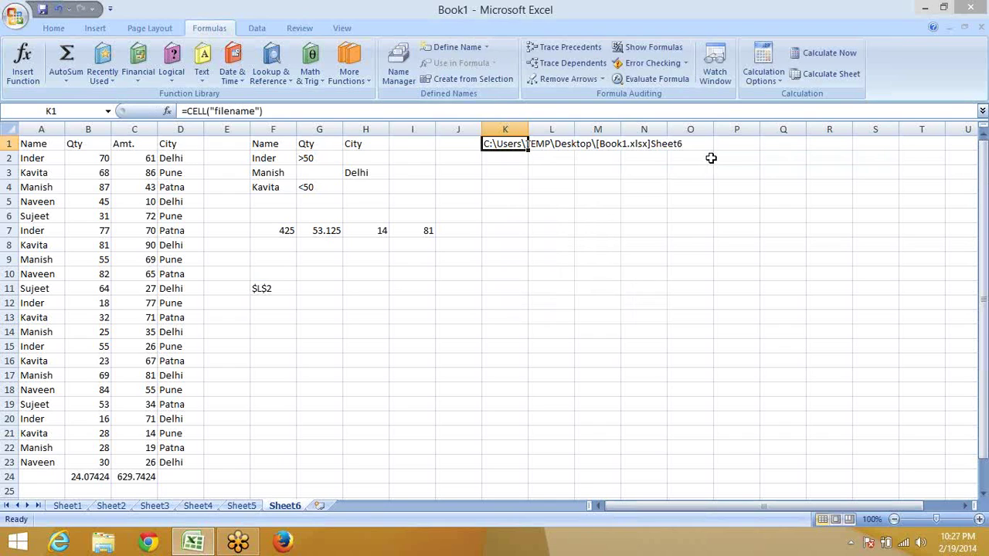
pyautogui.press('Return')
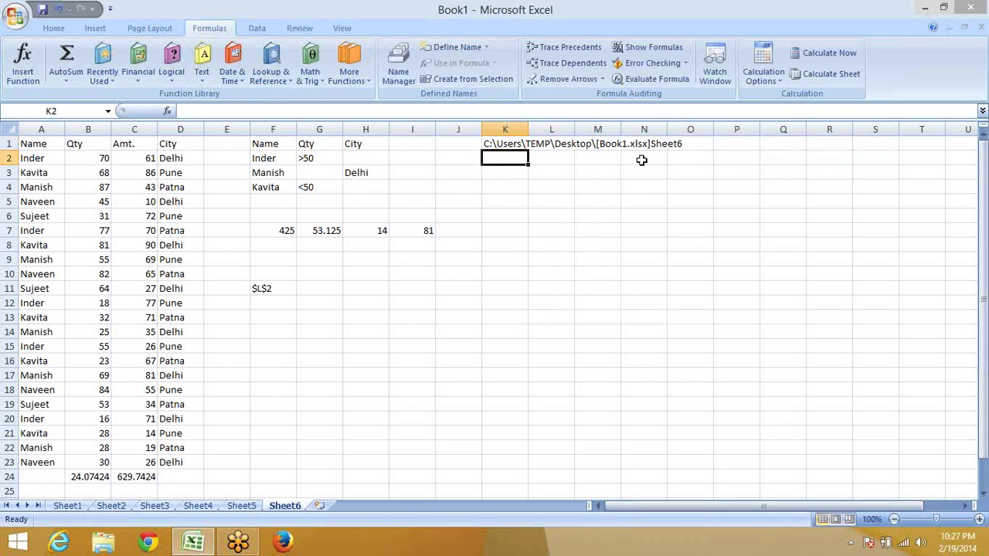
# Enter =FIND("]",K1,1) in K2 to get the closing bracket position, 34.
pyautogui.write('=f')
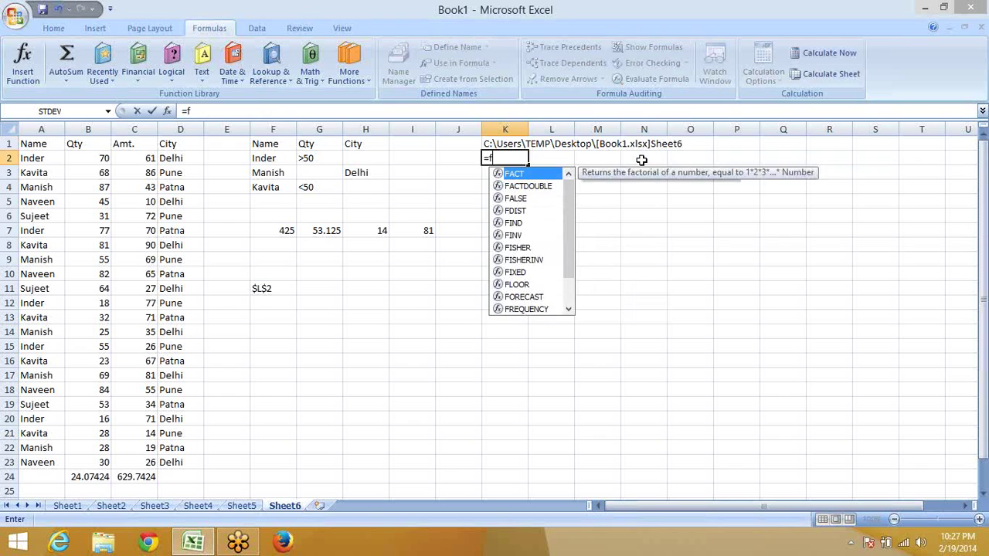
pyautogui.write('in')
pyautogui.press('Tab')
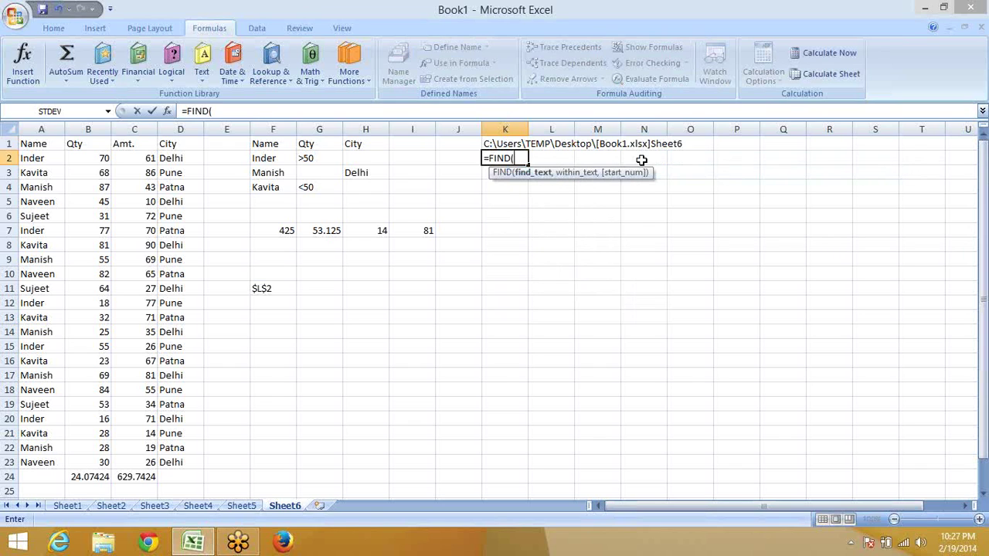
pyautogui.write('"]"')
pyautogui.write(',')
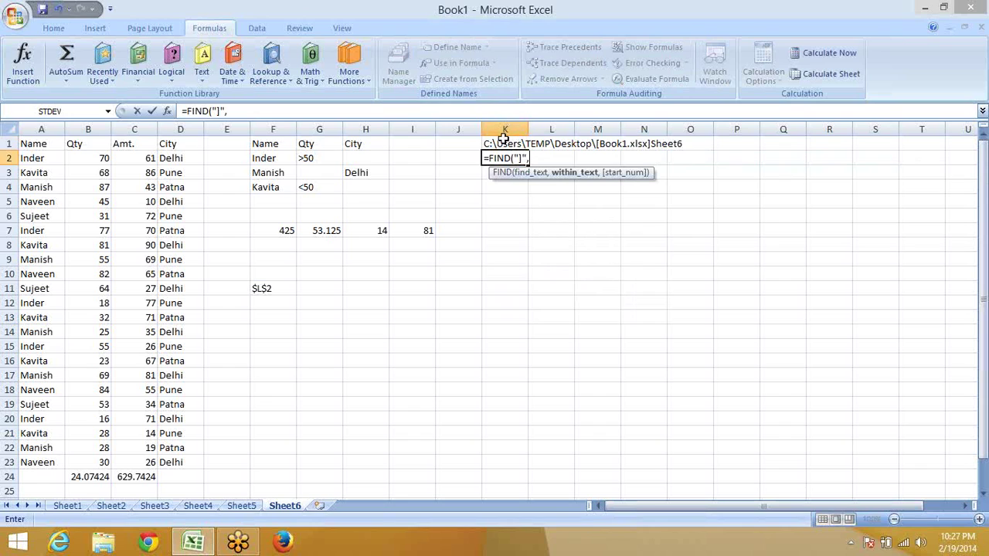
pyautogui.click(498, 137)
pyautogui.write(',')
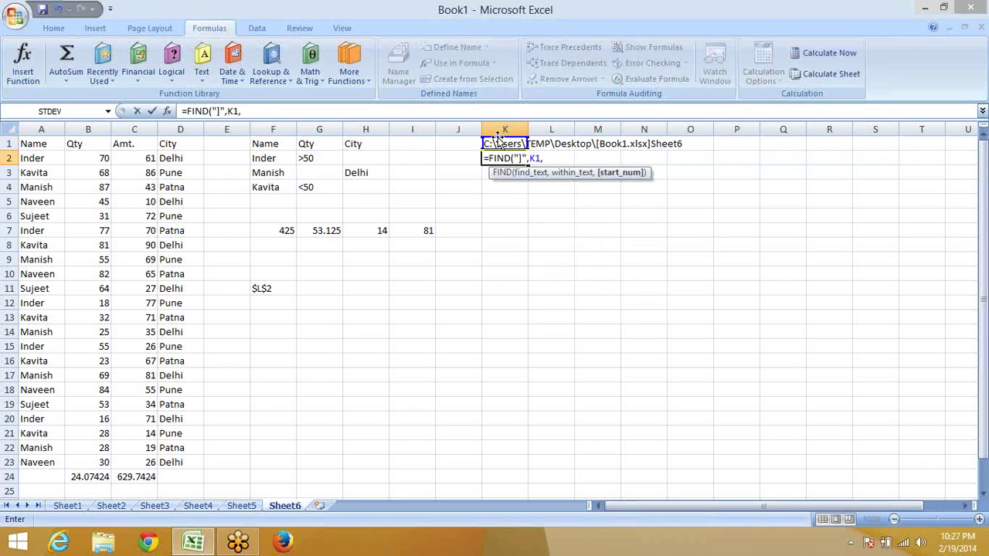
pyautogui.write('1')
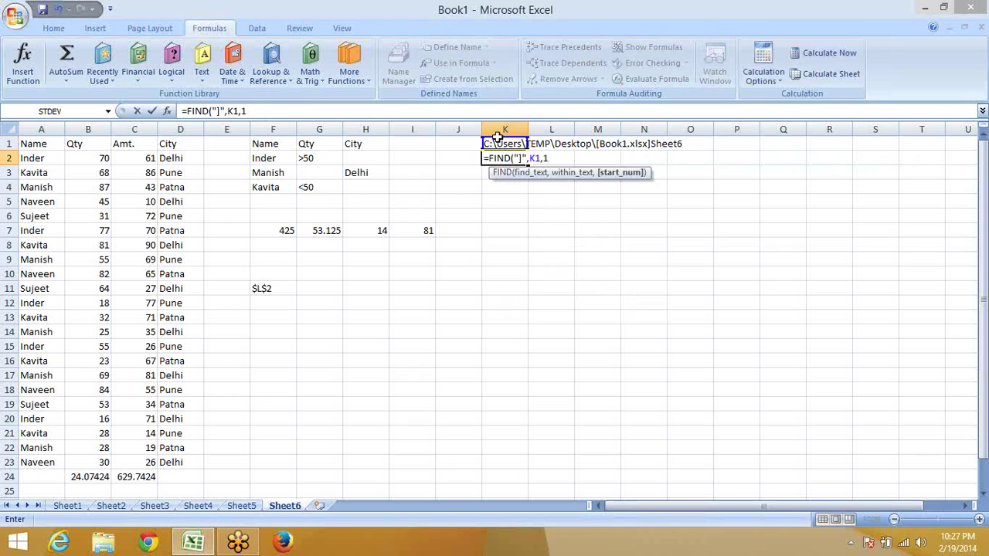
pyautogui.hotkey('ctrl', 'Return')
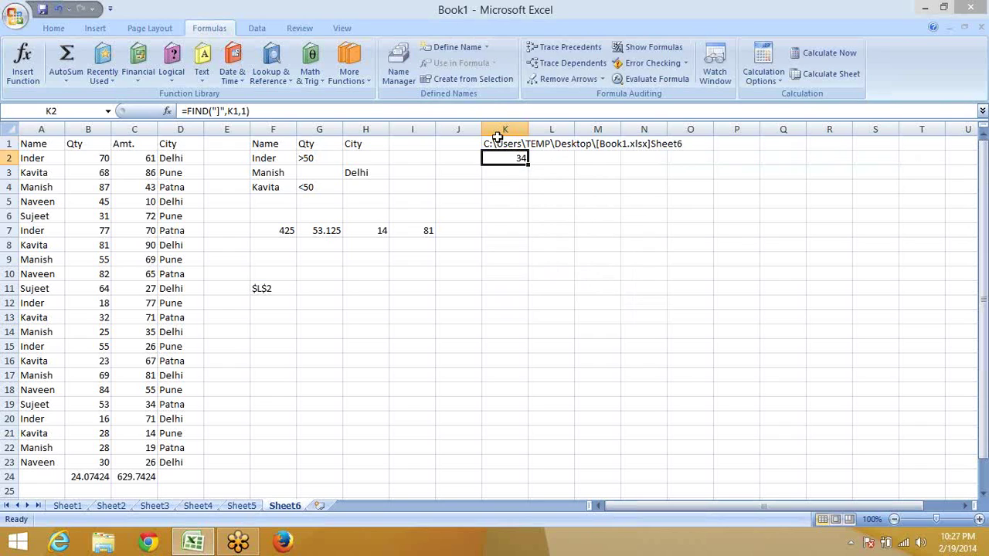
pyautogui.press('Return')
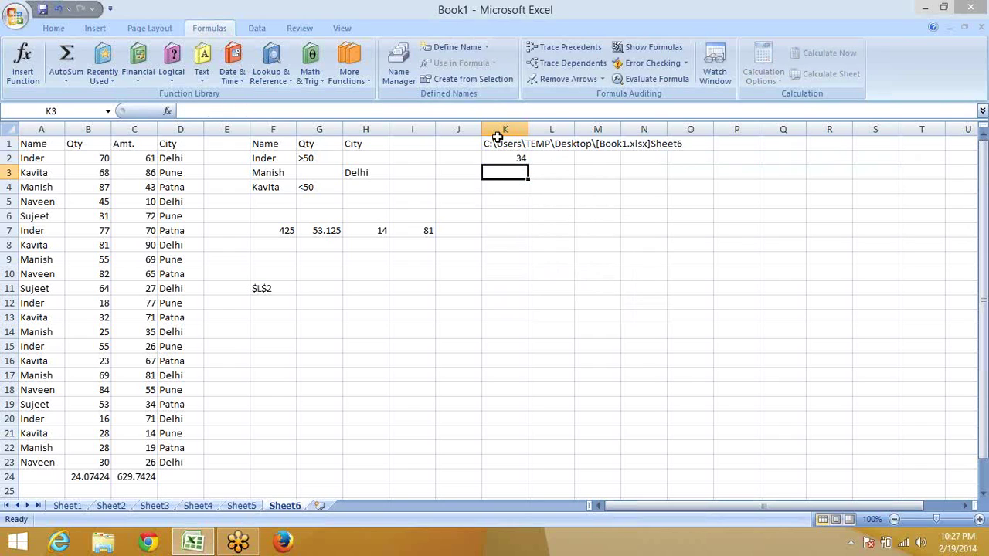
# Enter =RIGHT(K1,LEN(K1)-K2) in K3 so it returns the sheet name Sheet6.
pyautogui.write('=le')
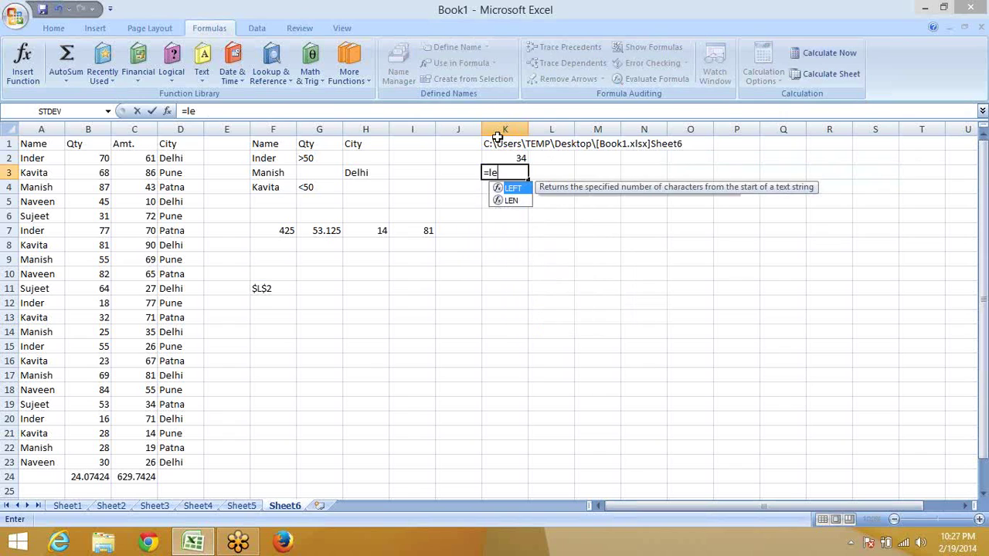
pyautogui.press('Escape')
pyautogui.press('Escape')
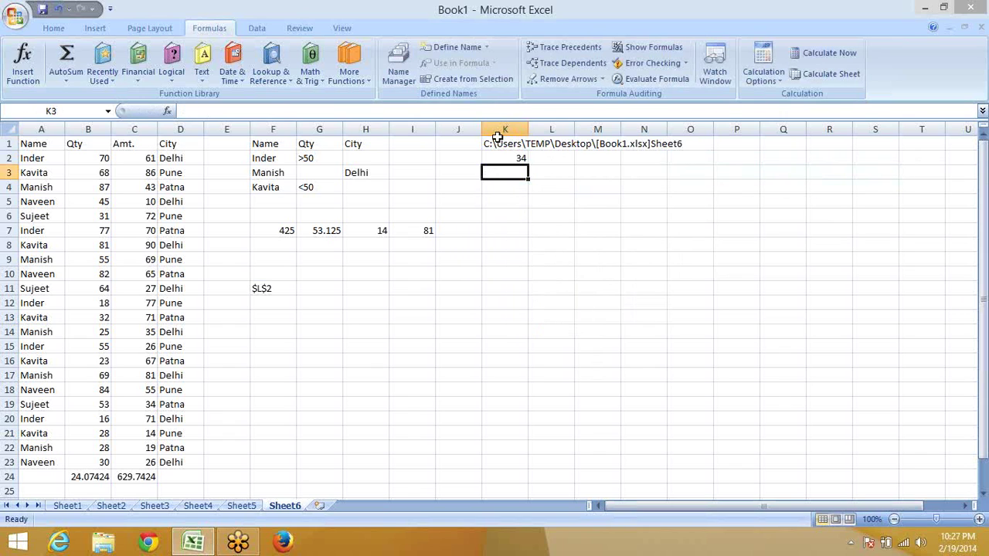
pyautogui.write('=')
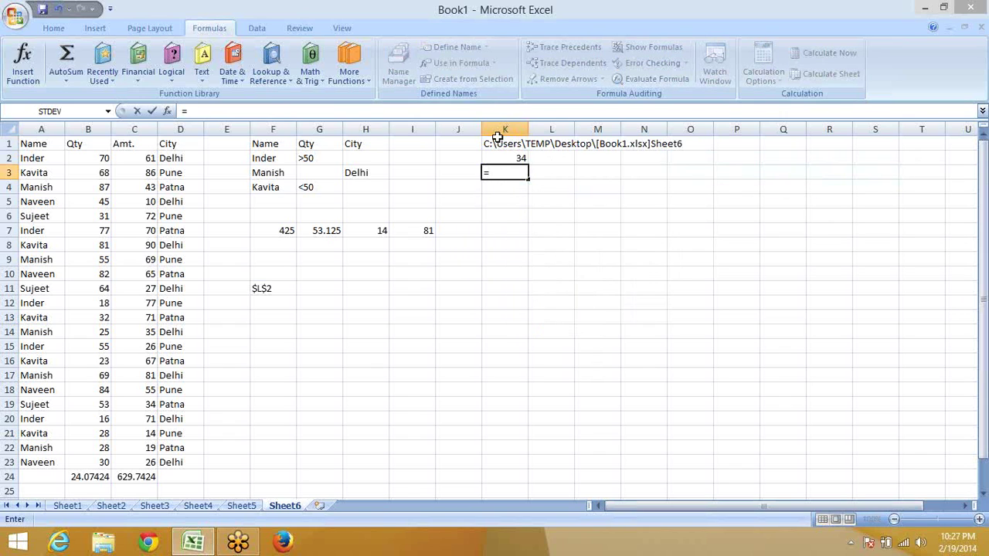
pyautogui.write('ri')
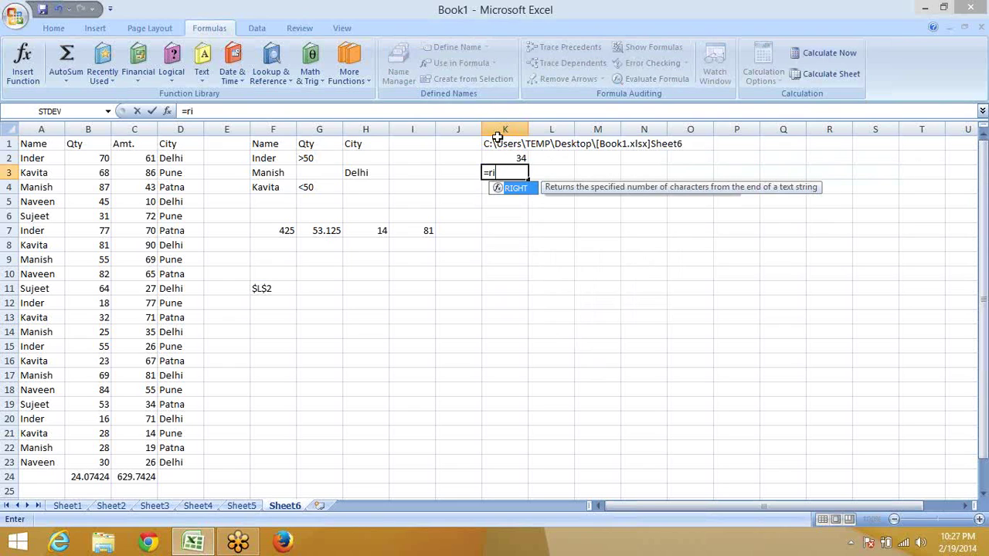
pyautogui.press('Tab')
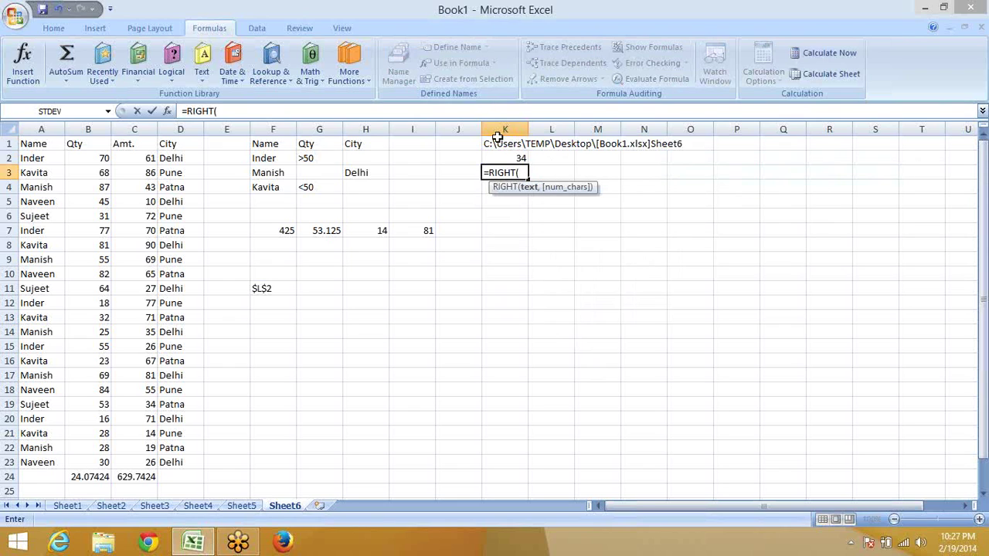
pyautogui.click(502, 140)
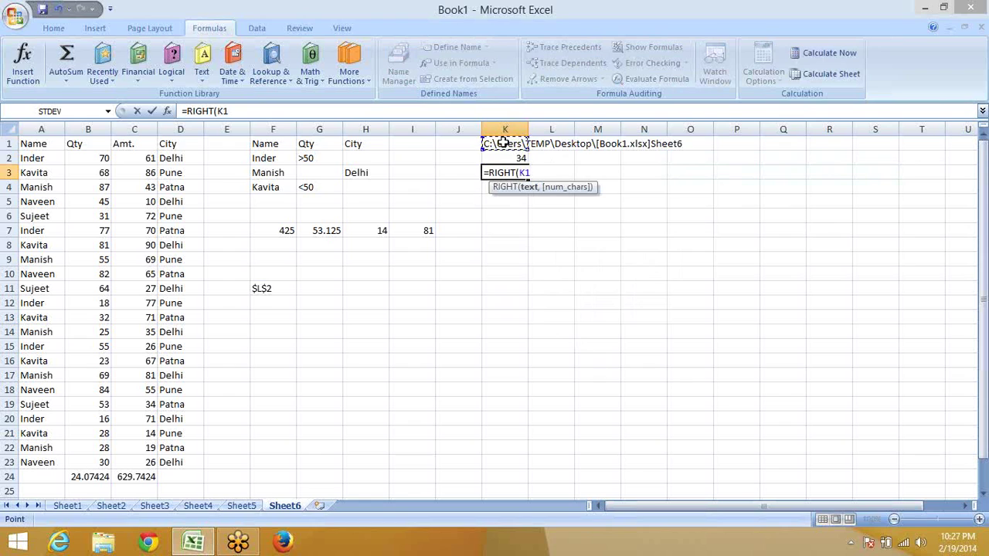
pyautogui.write(',')
pyautogui.write('le')
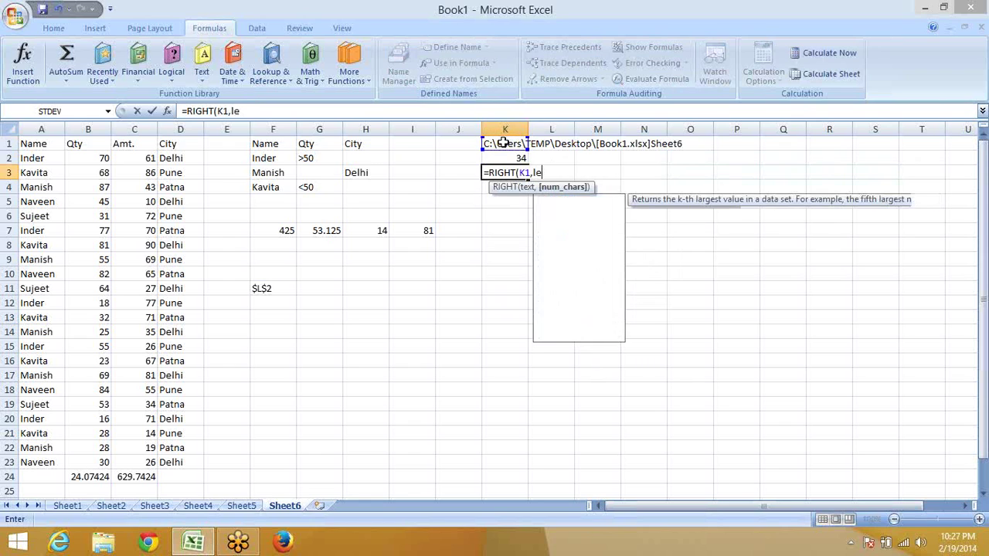
pyautogui.write('n')
pyautogui.press('Tab')
pyautogui.click(504, 143)
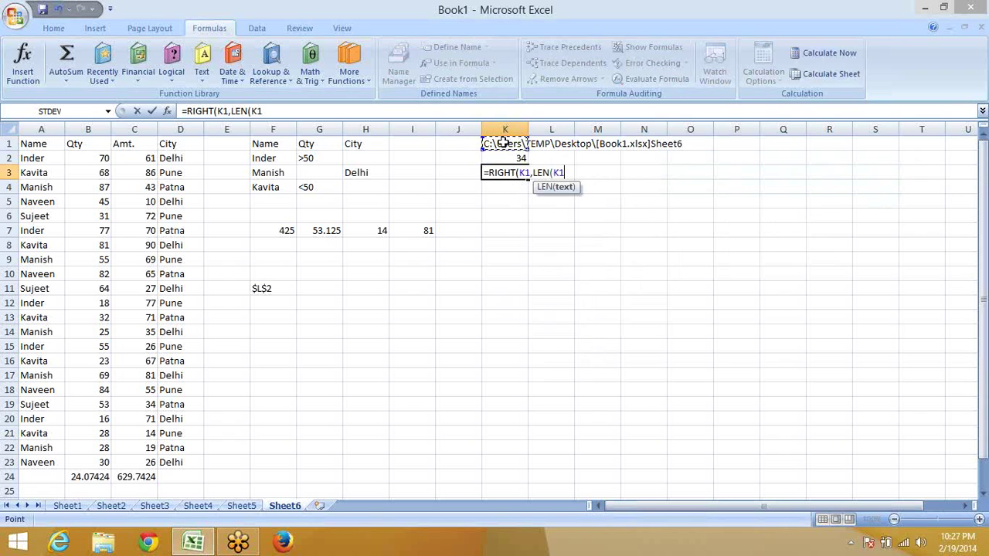
pyautogui.write(')-')
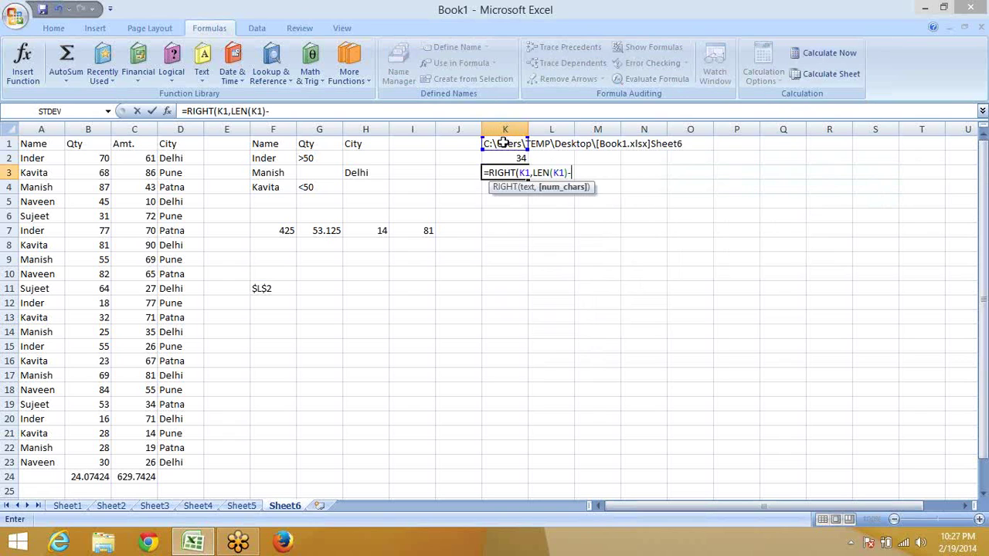
pyautogui.click(515, 156)
pyautogui.press('Return')
pyautogui.press('Return')
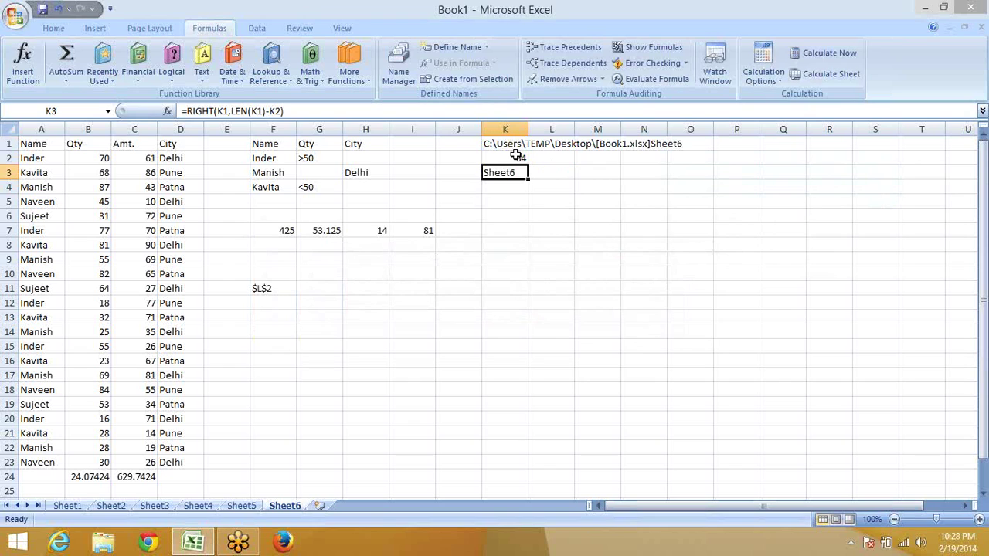
# Rename the Sheet6 tab to Jan so K3 shows Jan, then open Excel Help.
pyautogui.doubleClick(294, 506)
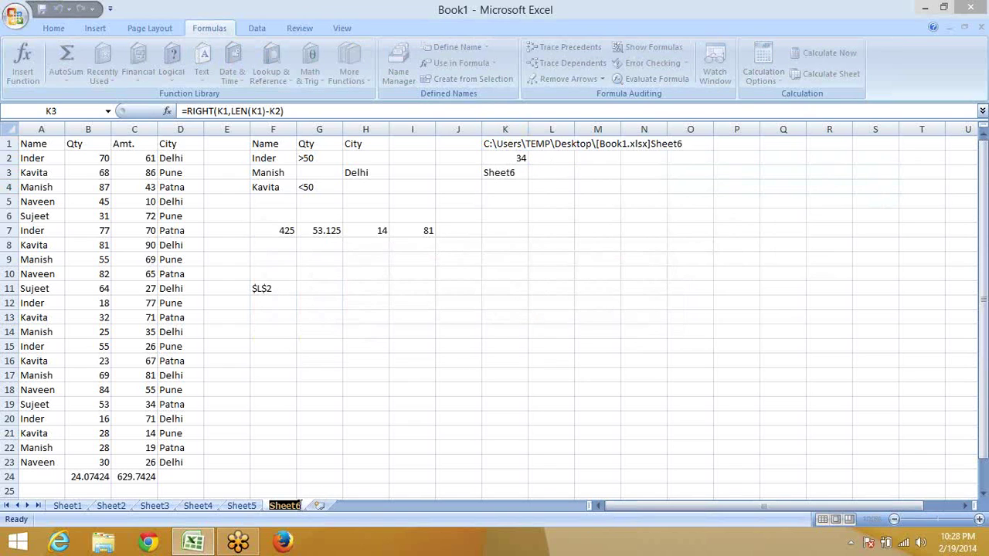
pyautogui.write('Jan')
pyautogui.press('Return')
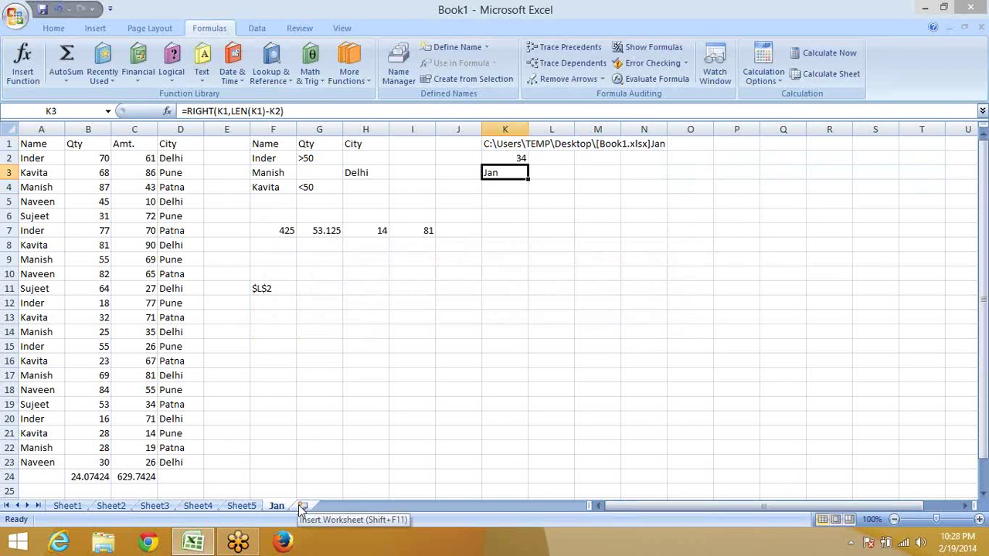
pyautogui.press('F1')
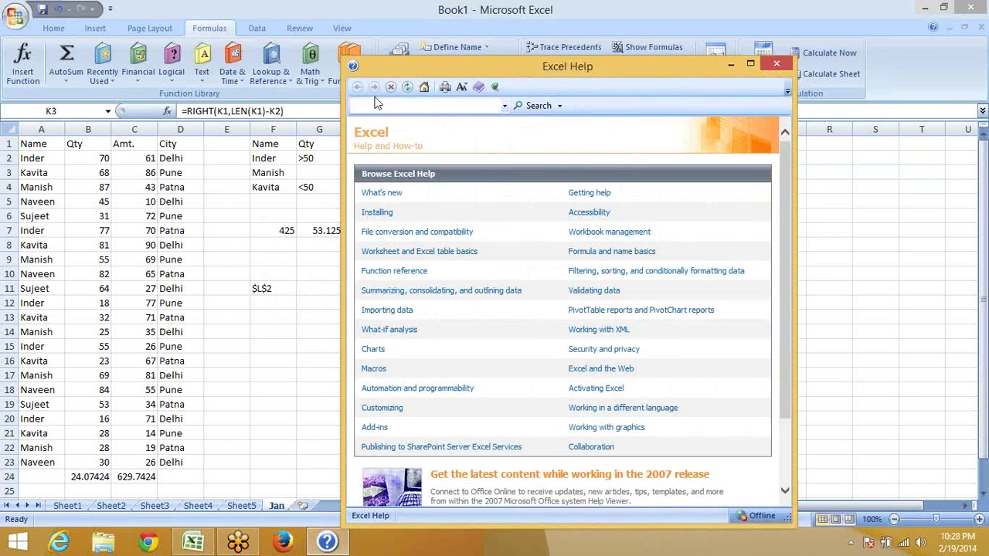
# Navigate Help to Function reference > Information > CELL and scroll to its info types.
pyautogui.moveTo(449, 61); pyautogui.dragTo(117, 37)
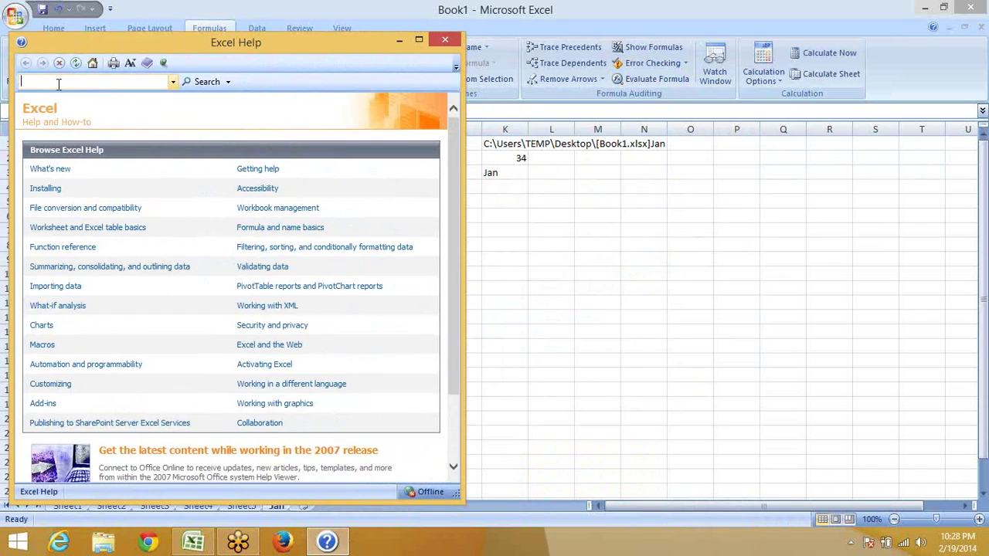
pyautogui.click(65, 248)
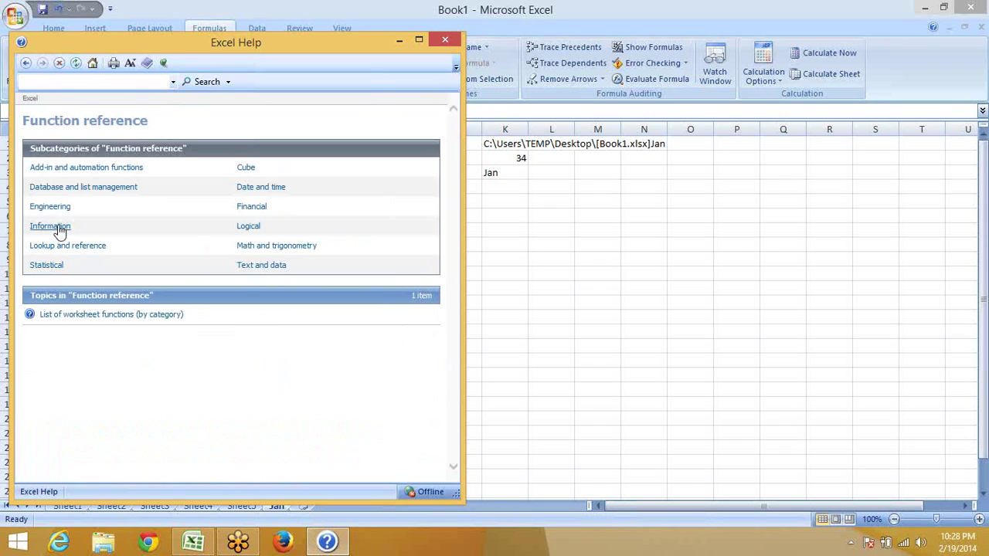
pyautogui.click(56, 227)
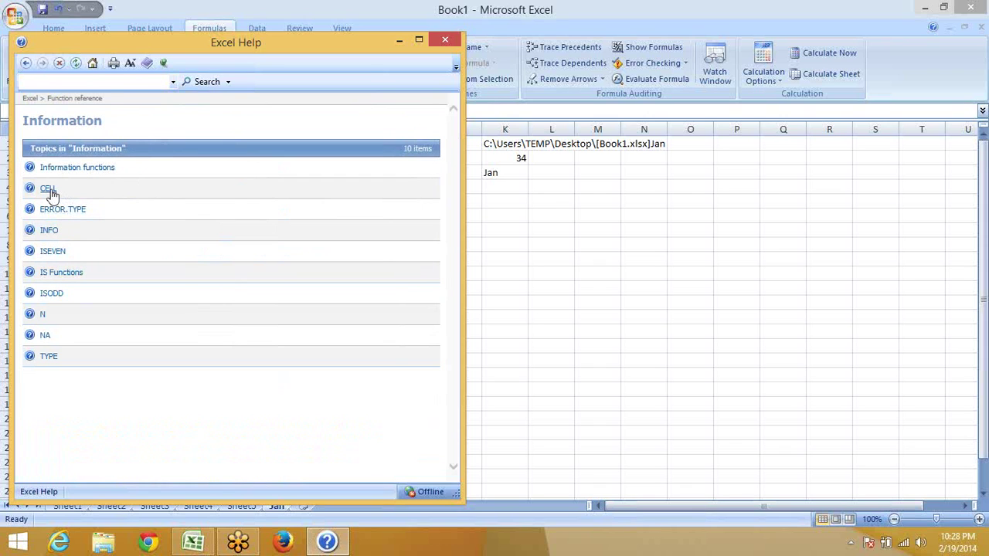
pyautogui.click(48, 189)
pyautogui.scroll(-3, 87, 294)
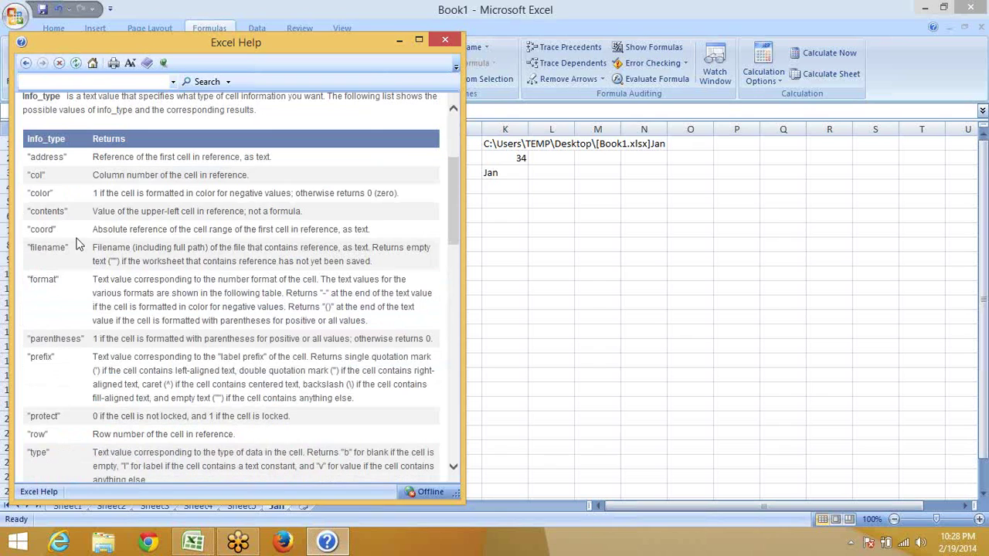
# Highlight the address, col and color info types, keeping K1's formula visible beside Help.
pyautogui.doubleClick(54, 157)
pyautogui.doubleClick(37, 175)
pyautogui.click(504, 172)
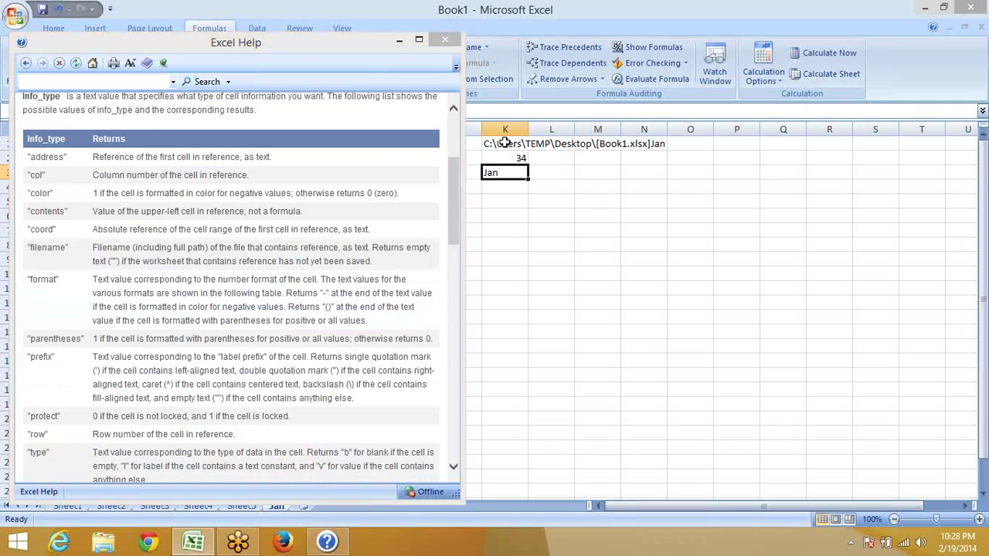
pyautogui.click(503, 143)
pyautogui.moveTo(300, 43)
pyautogui.mouseDown()
pyautogui.moveTo(303, 148)
pyautogui.moveTo(305, 136)
pyautogui.mouseUp()
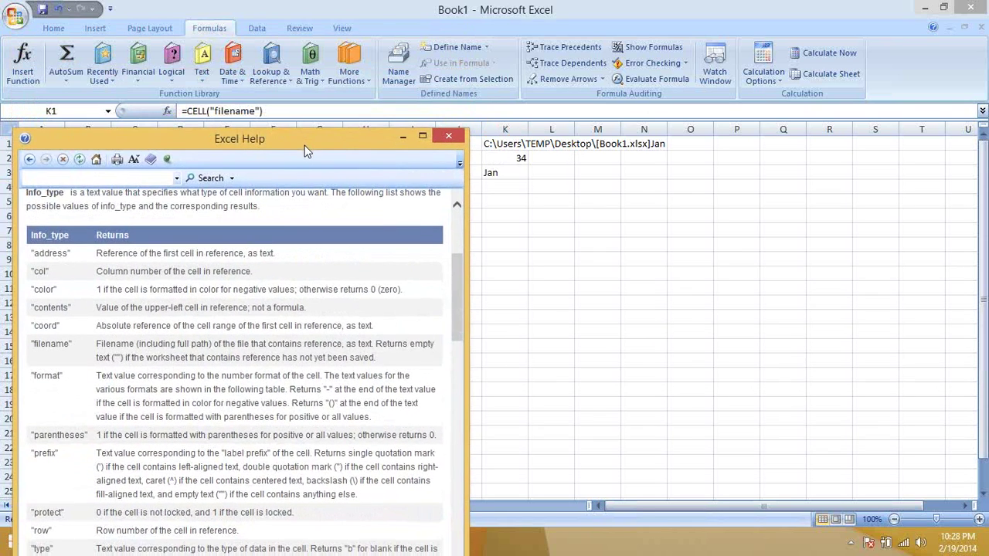
pyautogui.doubleClick(51, 253)
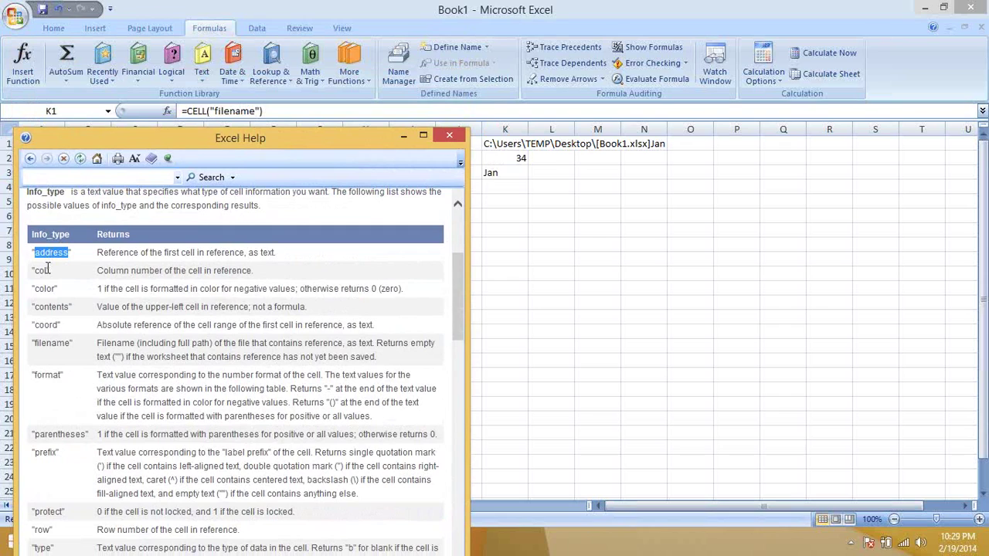
pyautogui.doubleClick(40, 271)
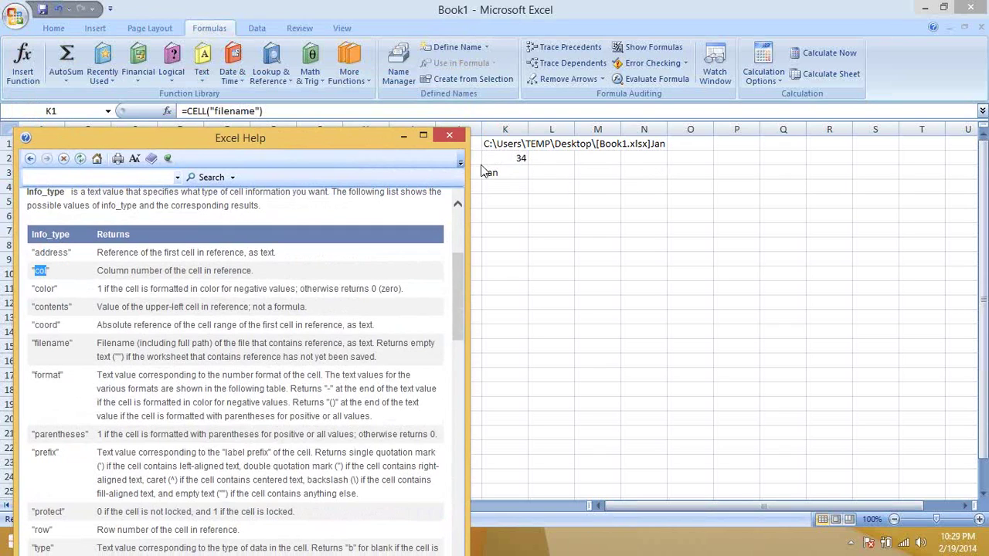
pyautogui.doubleClick(51, 287)
# Enter the test value 1 in cell M6.
pyautogui.click(578, 210)
pyautogui.click(522, 202)
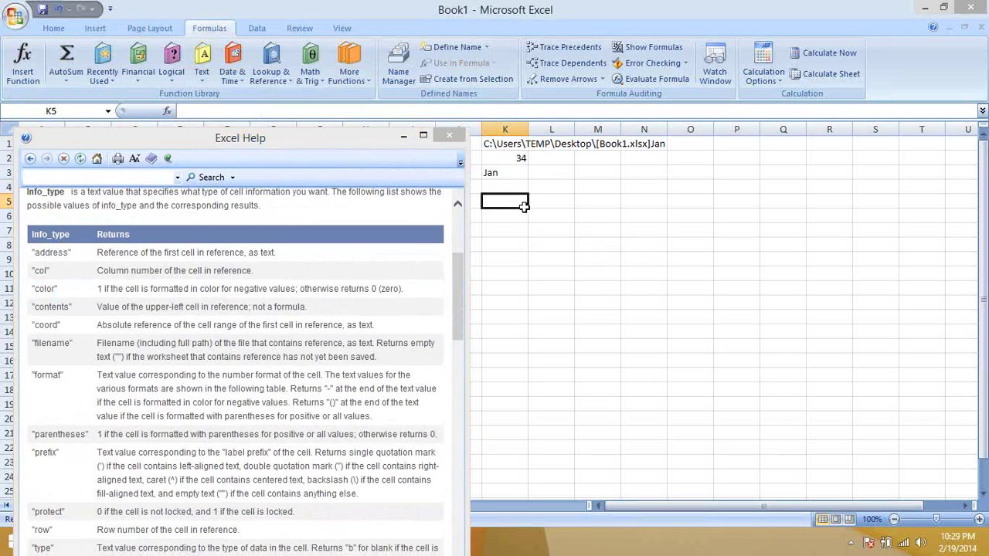
pyautogui.click(583, 217)
pyautogui.write('1')
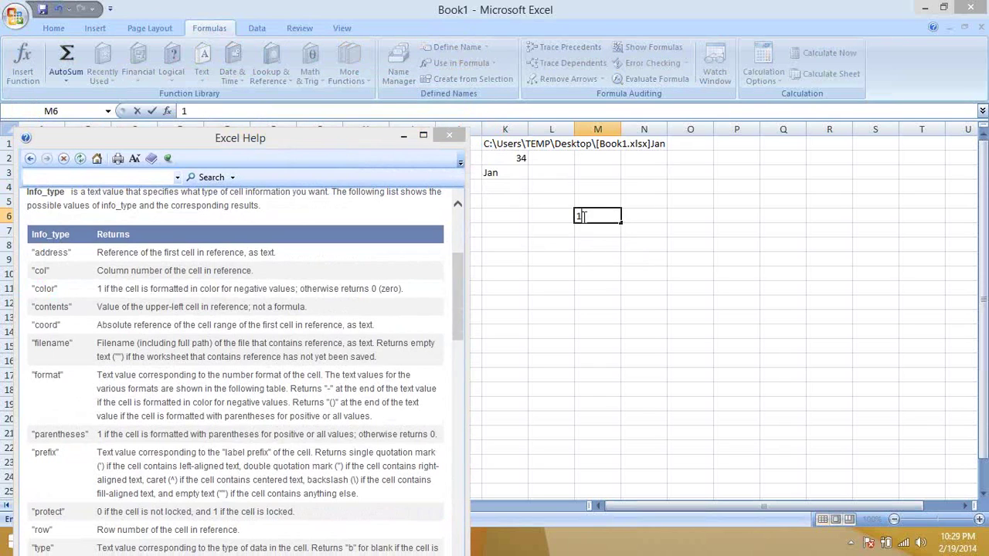
pyautogui.press('Return')
# Format M6 with the Number format showing negative numbers in red.
pyautogui.click(592, 214)
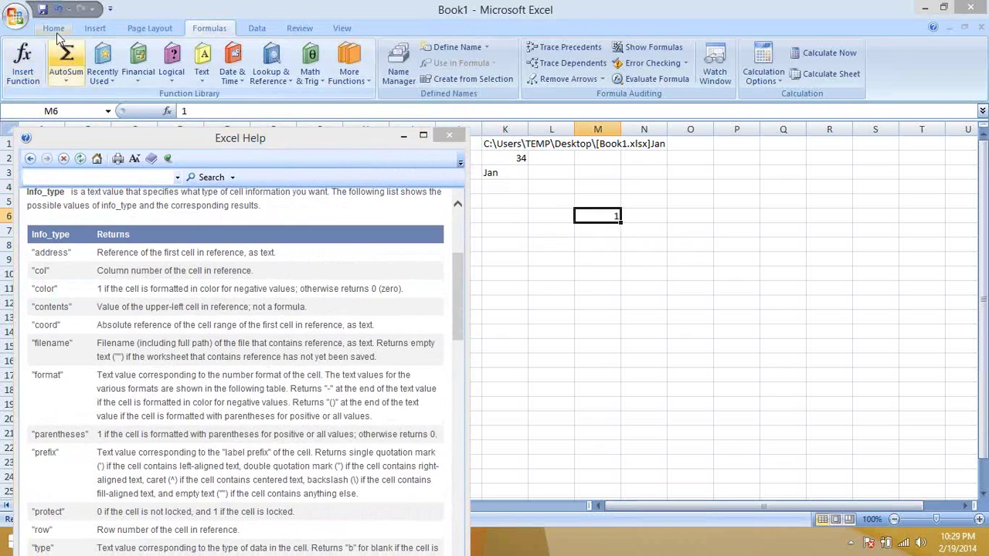
pyautogui.click(54, 27)
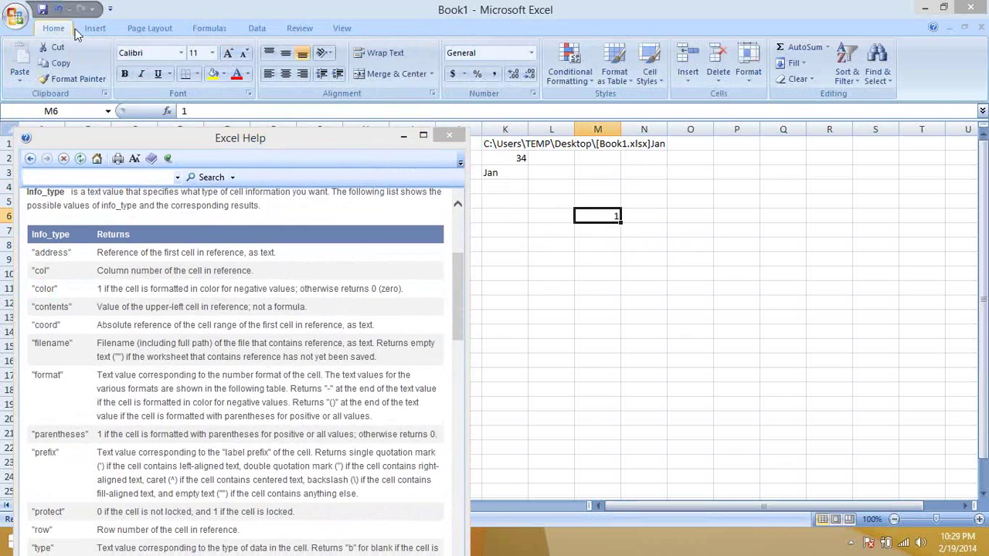
pyautogui.click(432, 94)
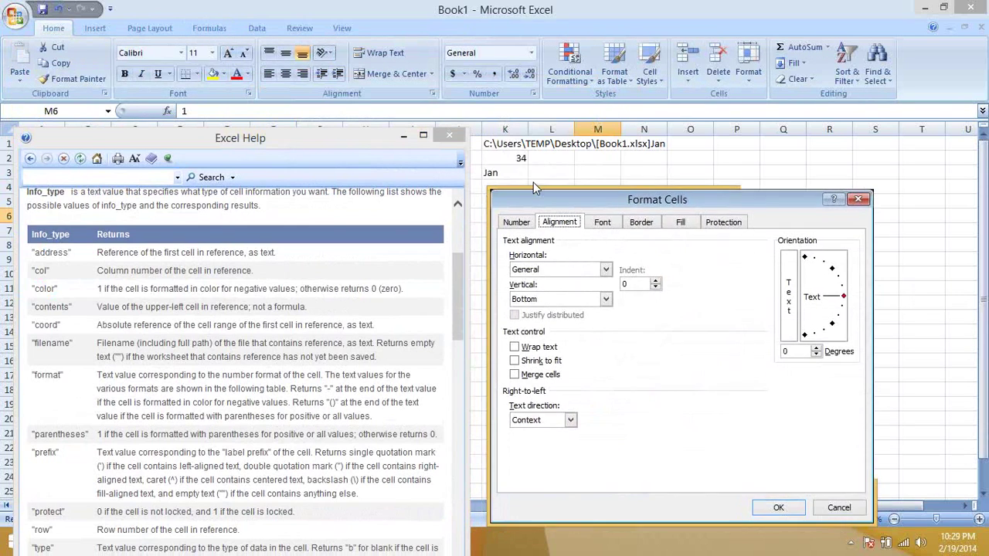
pyautogui.click(512, 198)
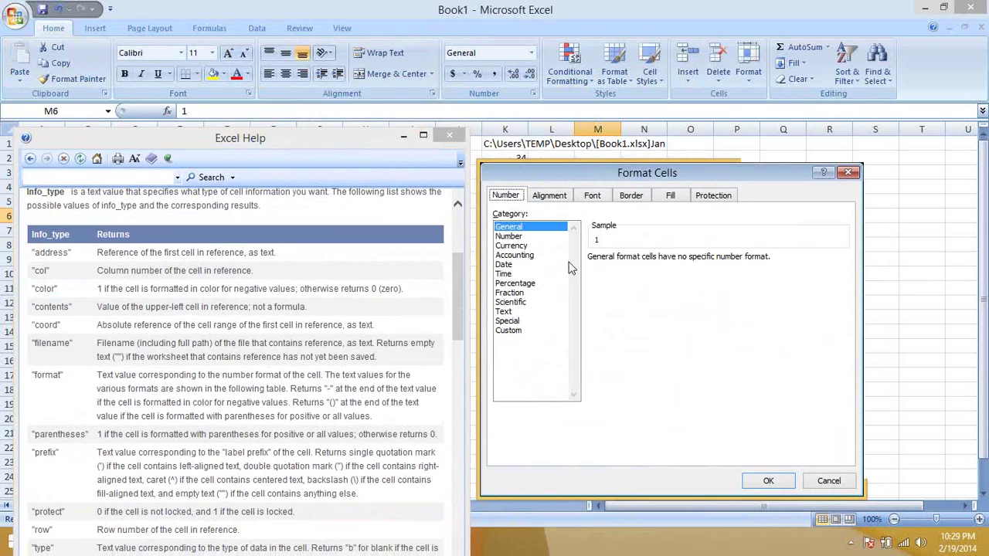
pyautogui.click(523, 236)
pyautogui.click(630, 313)
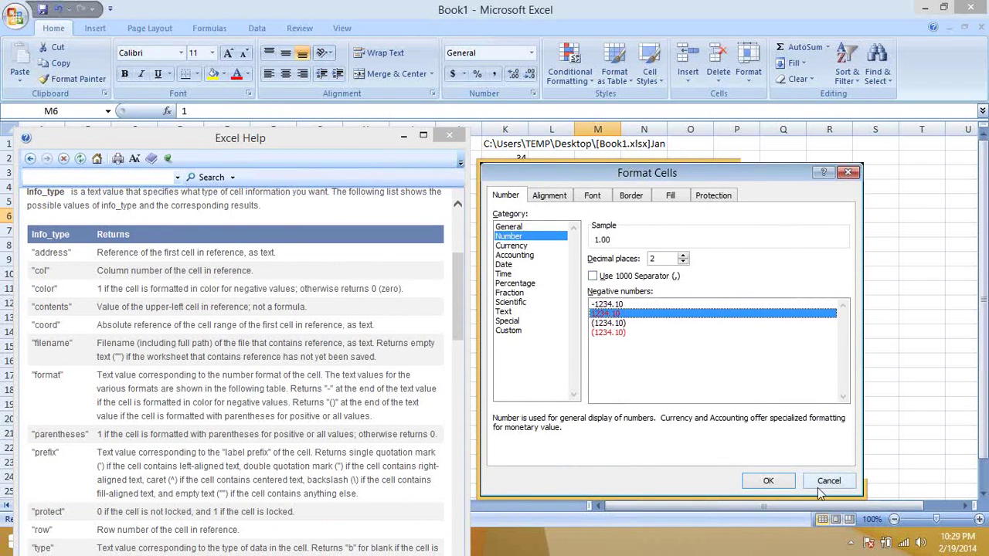
pyautogui.click(768, 481)
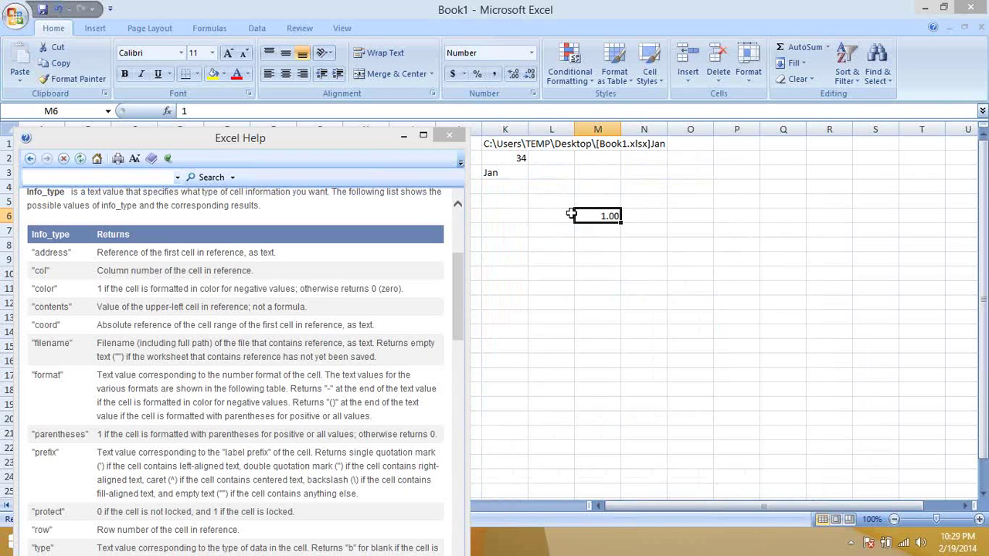
# Enter -12 in M6 and highlight the color info type and its return value 1 in Help.
pyautogui.write('-12')
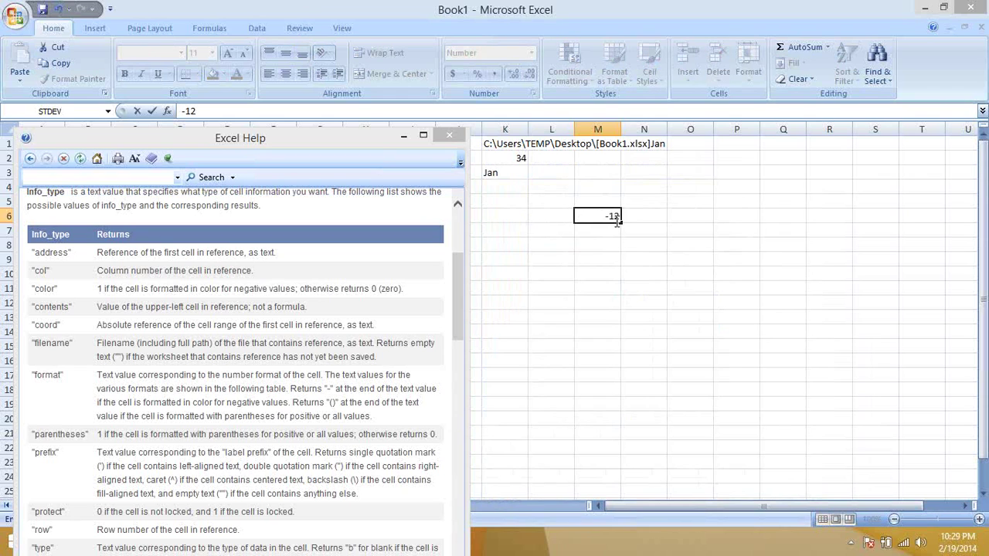
pyautogui.click(615, 247)
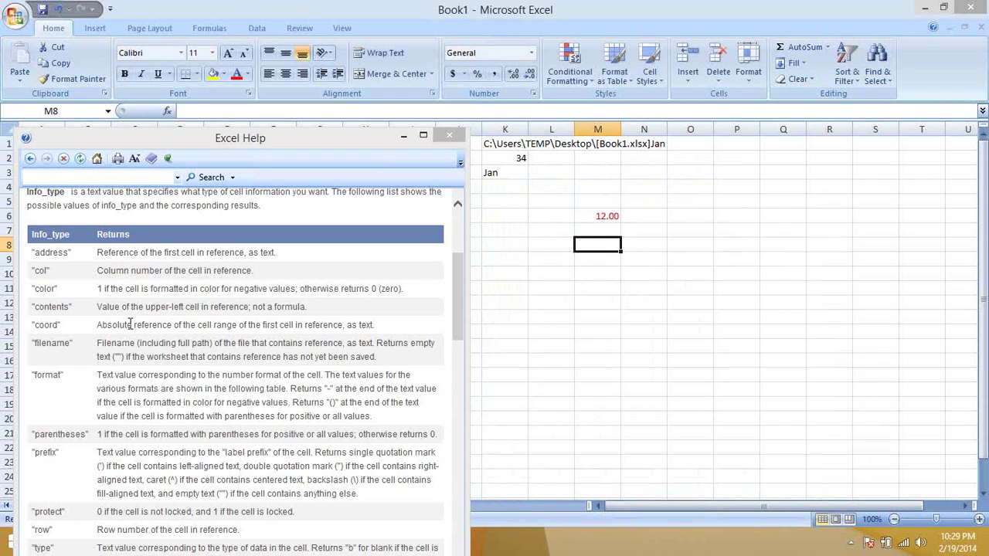
pyautogui.doubleClick(40, 293)
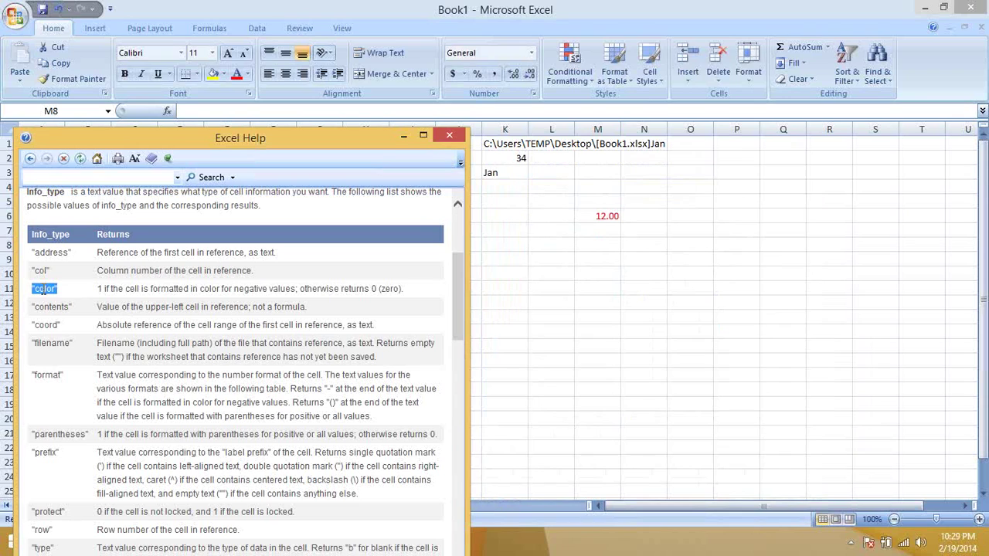
pyautogui.doubleClick(112, 292)
pyautogui.doubleClick(101, 289)
# Enter =CELL("col",M6) in M7 using the function and info type suggestions.
pyautogui.click(584, 246)
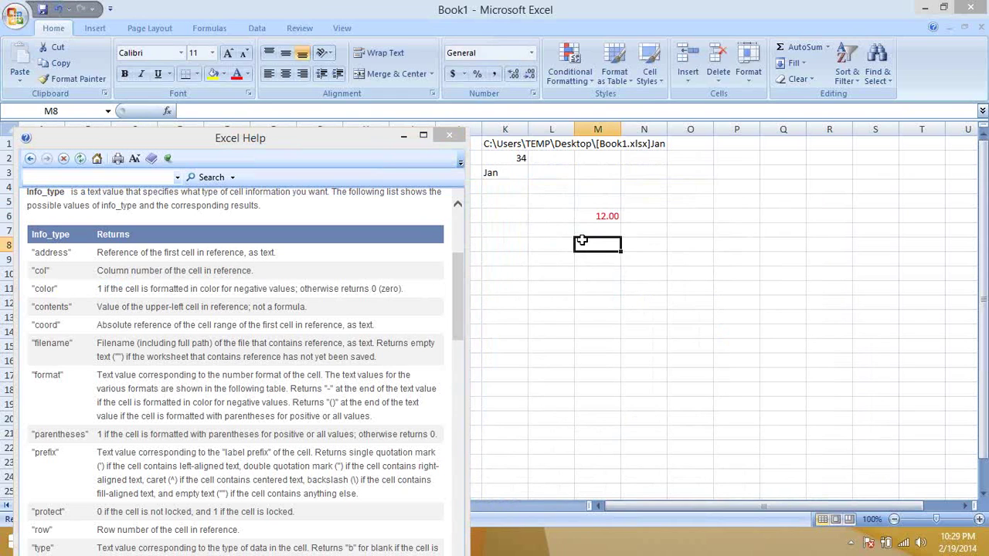
pyautogui.click(591, 231)
pyautogui.write('=')
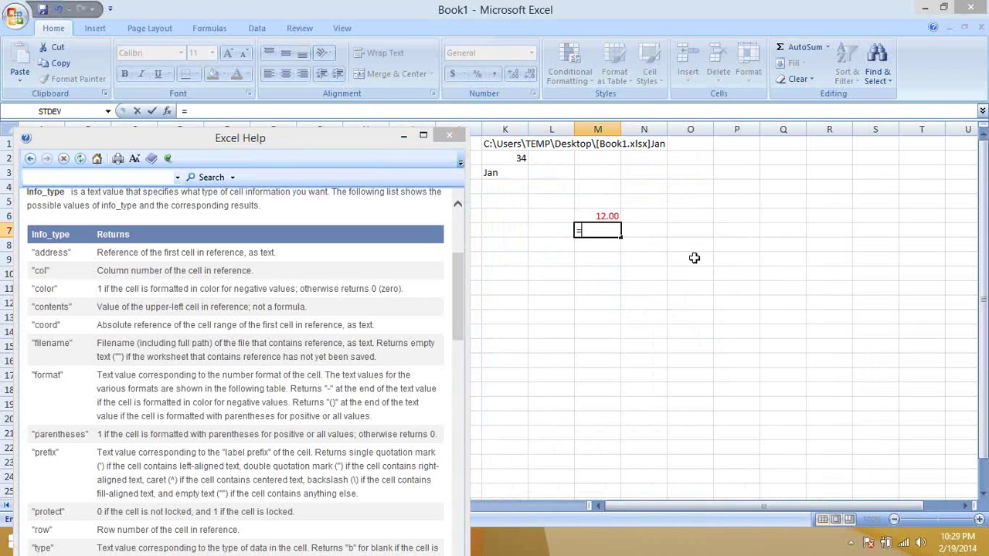
pyautogui.write('col')
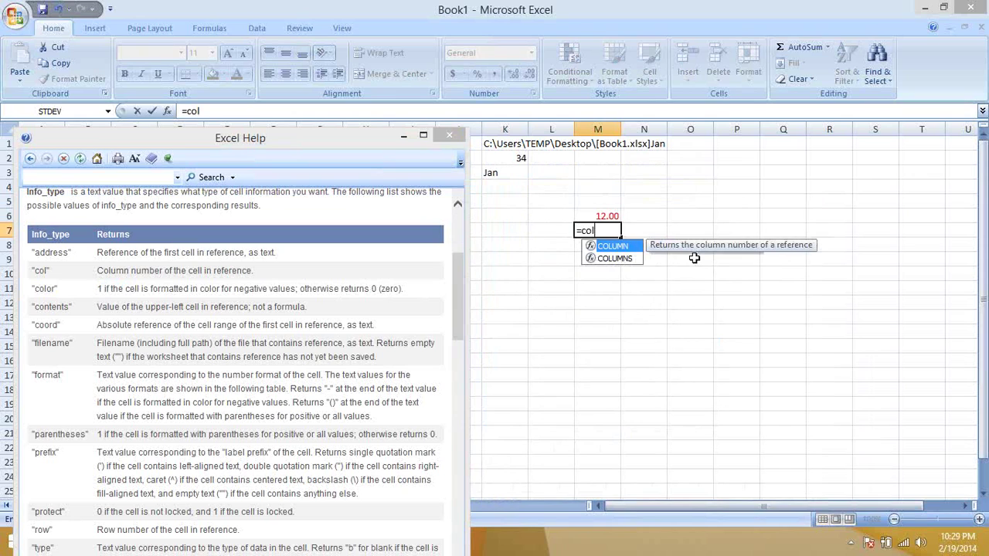
pyautogui.press('BackSpace')
pyautogui.press('BackSpace')
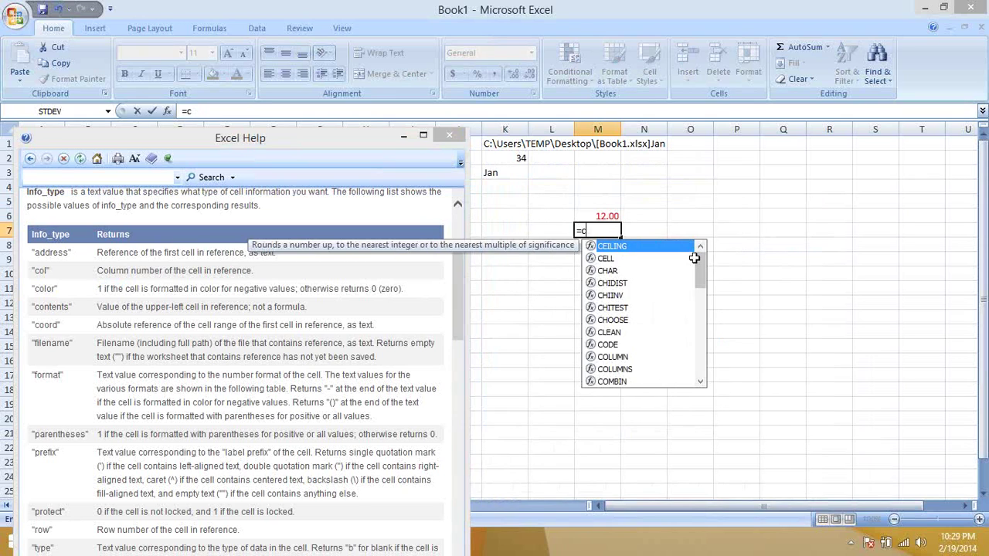
pyautogui.press('BackSpace')
pyautogui.write('cell')
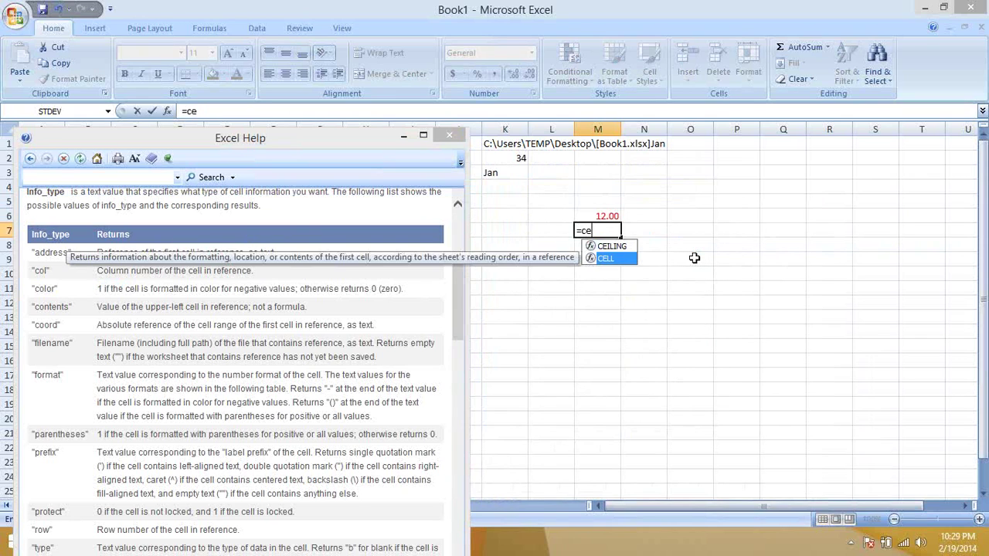
pyautogui.press('Tab')
pyautogui.press('Down')
pyautogui.press('Down')
pyautogui.press('Up')
pyautogui.press('Tab')
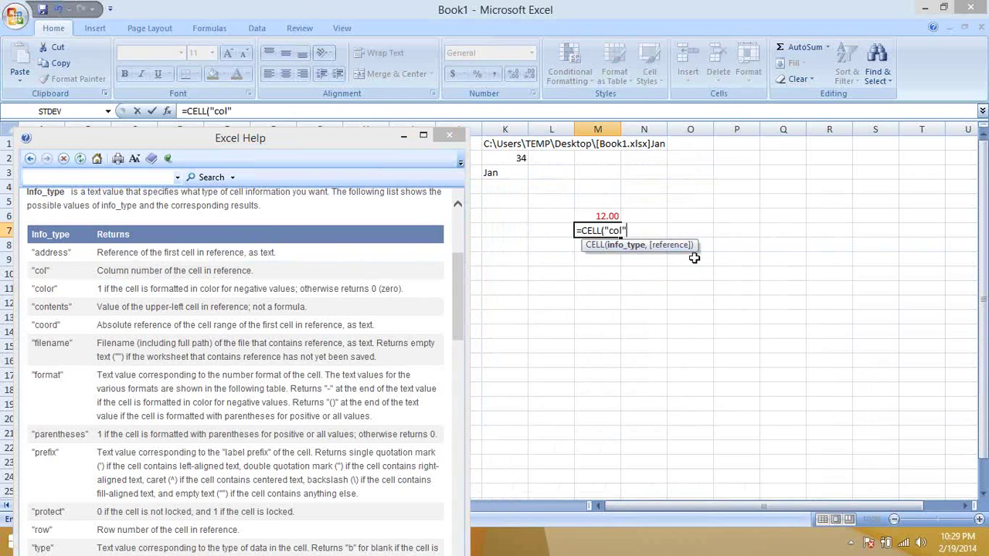
pyautogui.write(',')
pyautogui.press('Up')
pyautogui.press('Return')
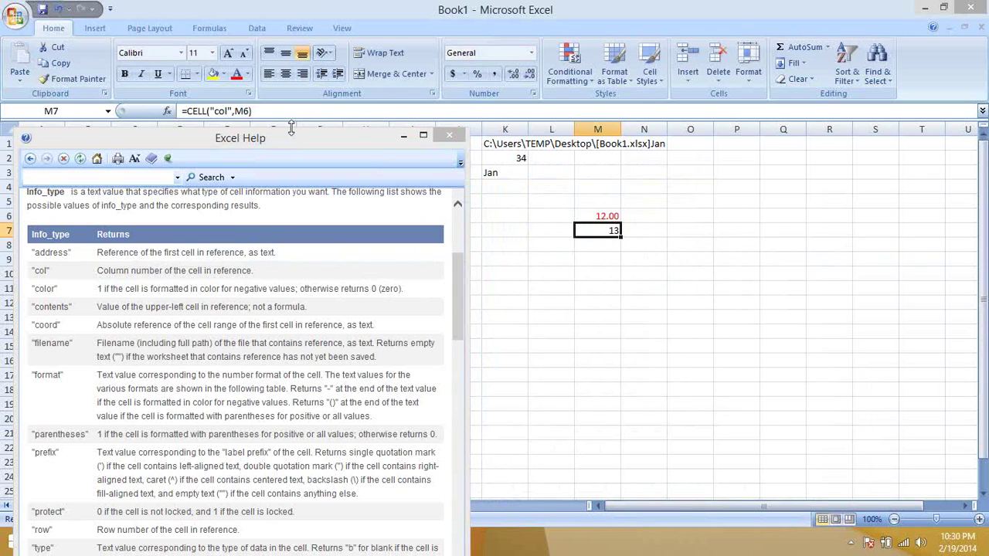
# Change the info type from "col" to "color" so M7 returns 1.
pyautogui.click(242, 111)
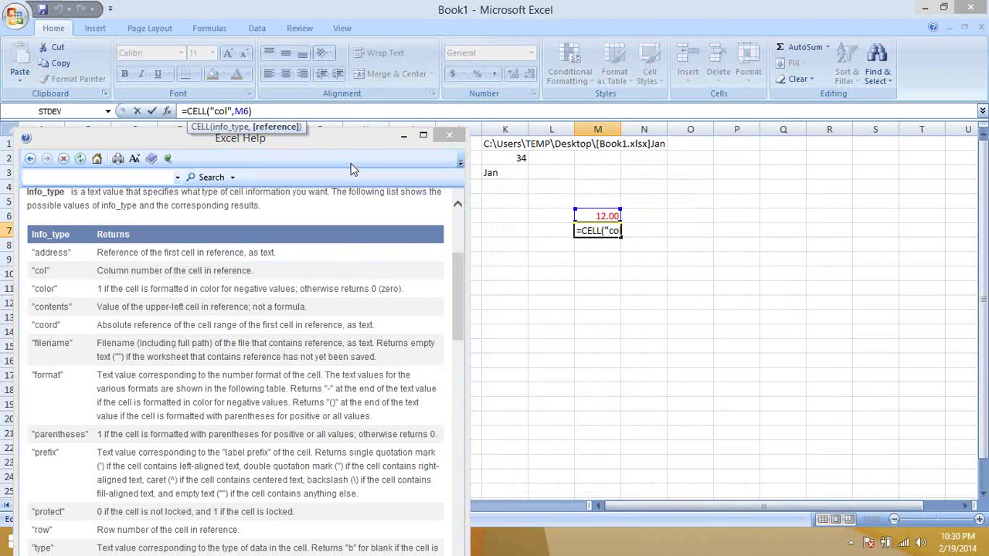
pyautogui.click(267, 127)
pyautogui.doubleClick(218, 112)
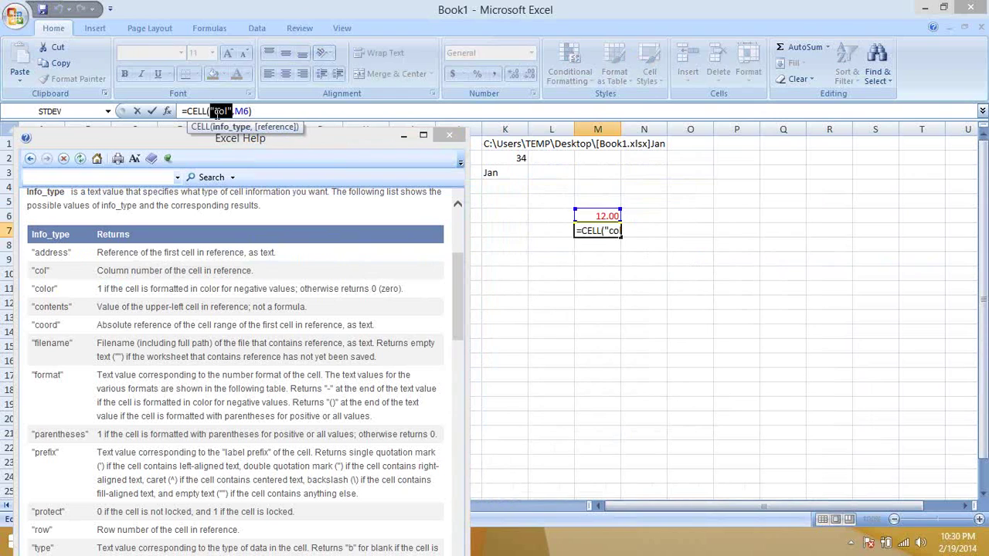
pyautogui.press('BackSpace')
pyautogui.press('Down')
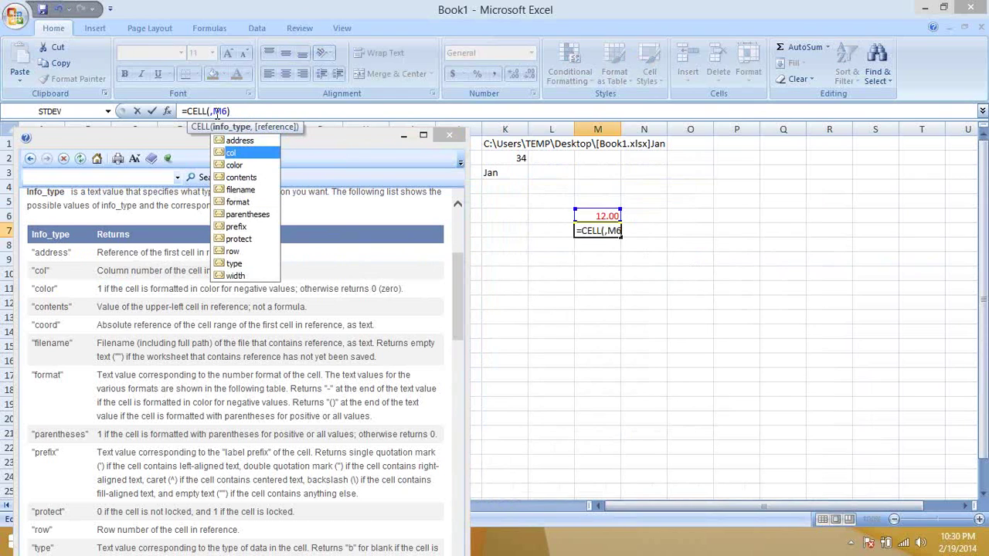
pyautogui.press('Down')
pyautogui.press('Tab')
pyautogui.press('Return')
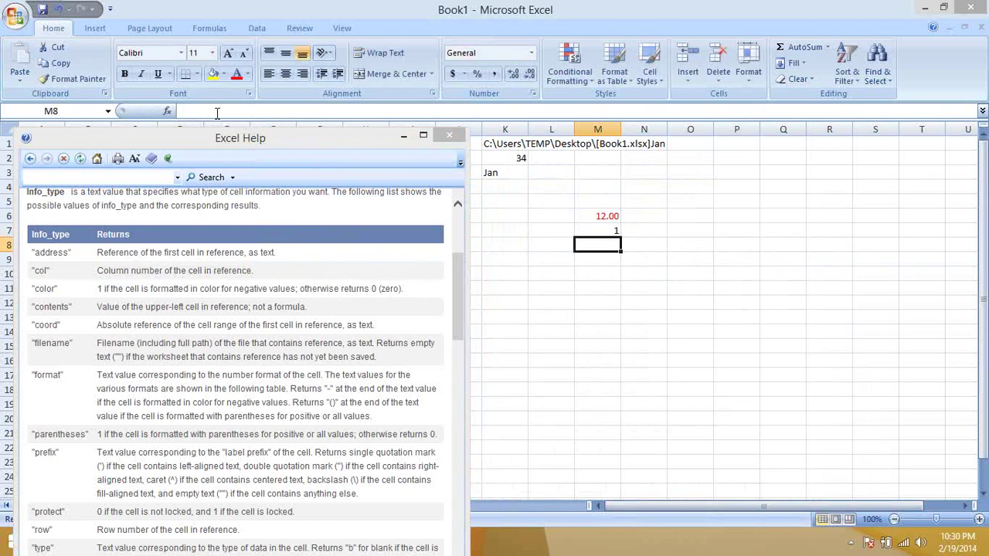
pyautogui.press('Up')
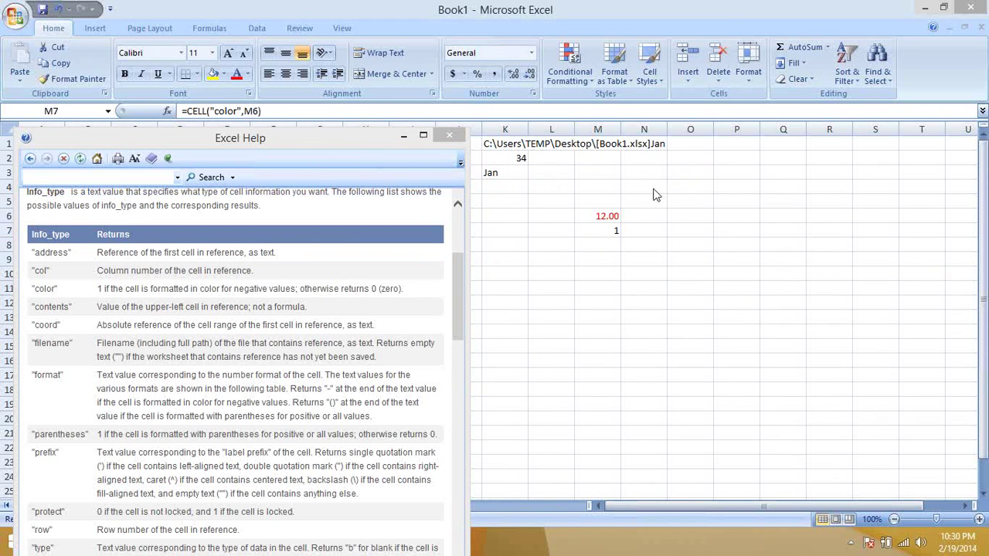
pyautogui.moveTo(289, 138); pyautogui.dragTo(278, 35)
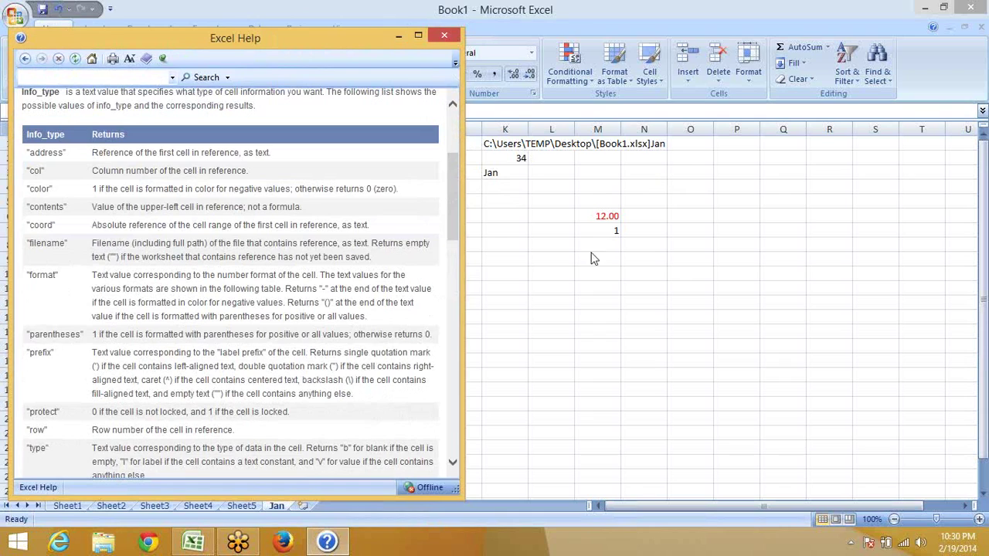
pyautogui.click(600, 228)
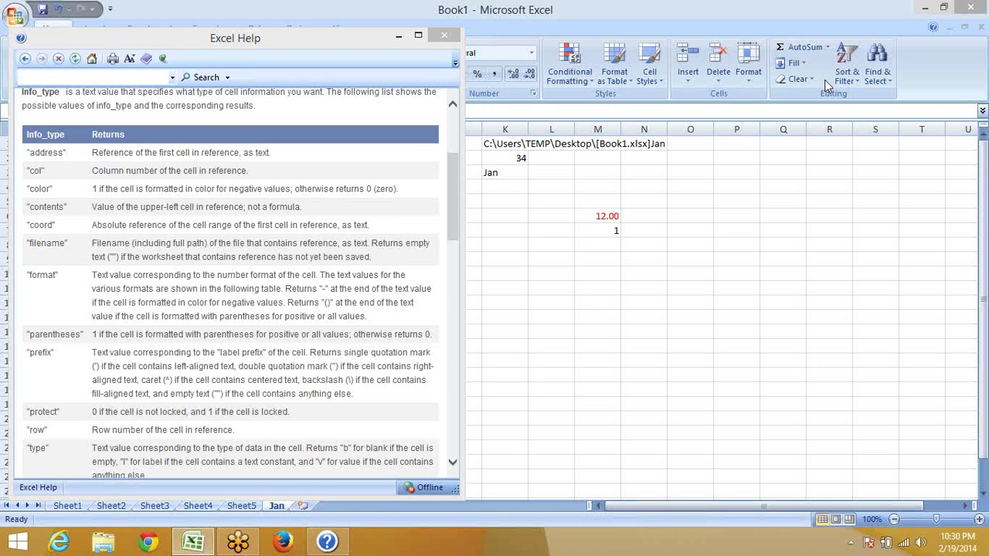
pyautogui.click(594, 231)
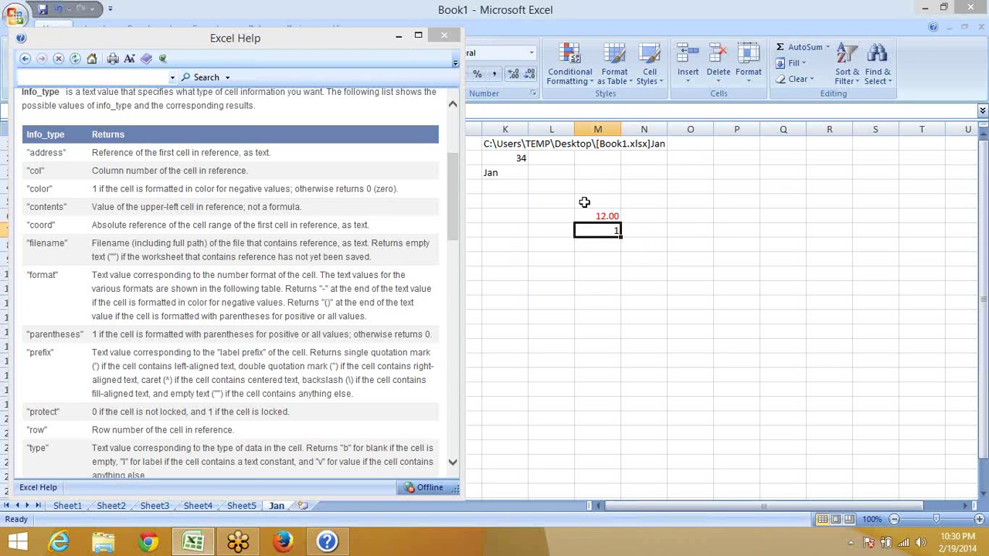
pyautogui.click(598, 217)
pyautogui.click(602, 229)
pyautogui.click(593, 216)
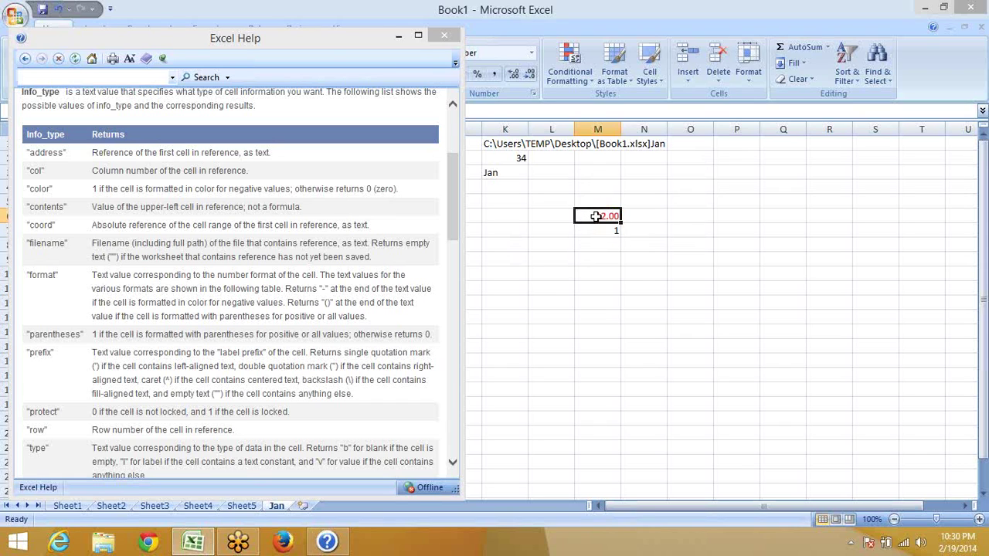
pyautogui.click(607, 230)
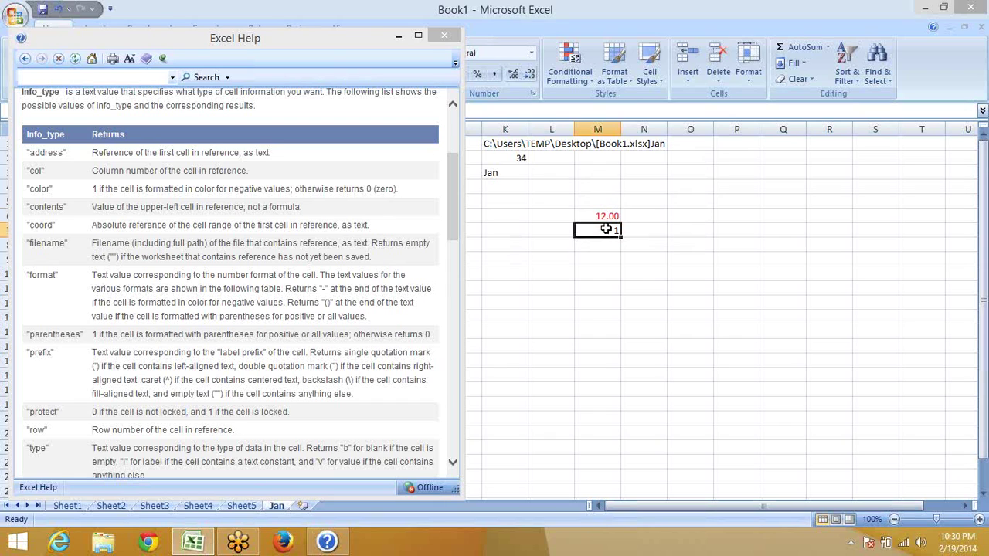
pyautogui.click(608, 218)
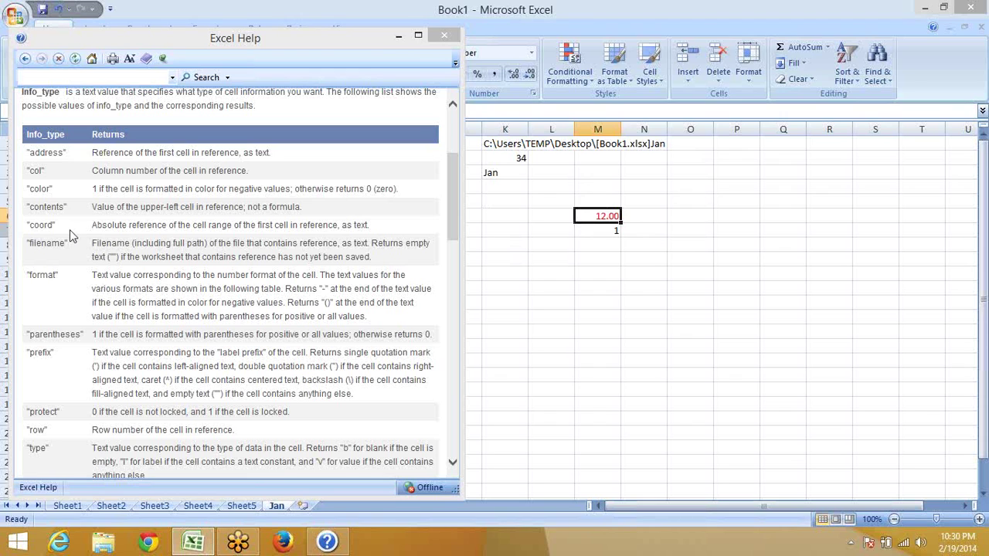
pyautogui.doubleClick(38, 225)
pyautogui.doubleClick(37, 243)
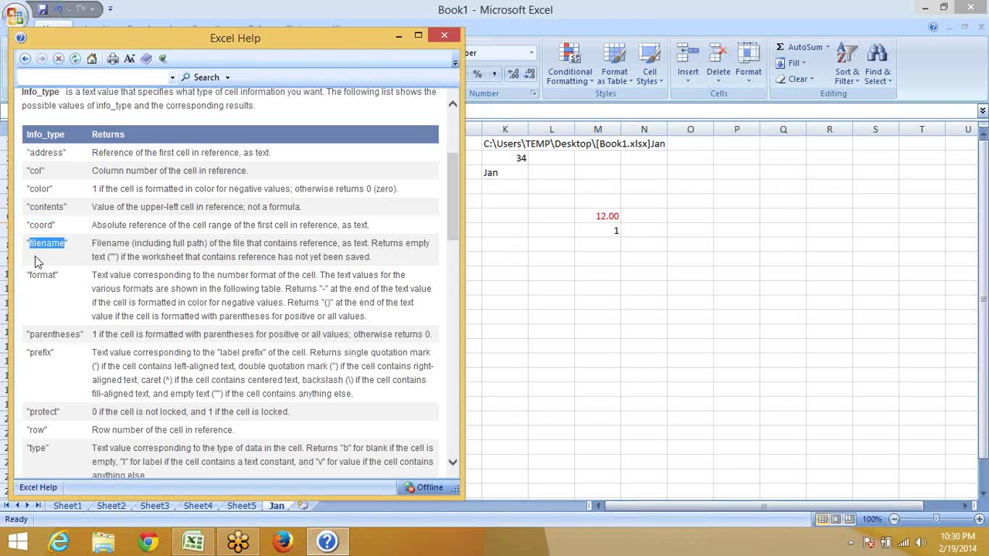
pyautogui.doubleClick(41, 275)
pyautogui.scroll(-2, 84, 290)
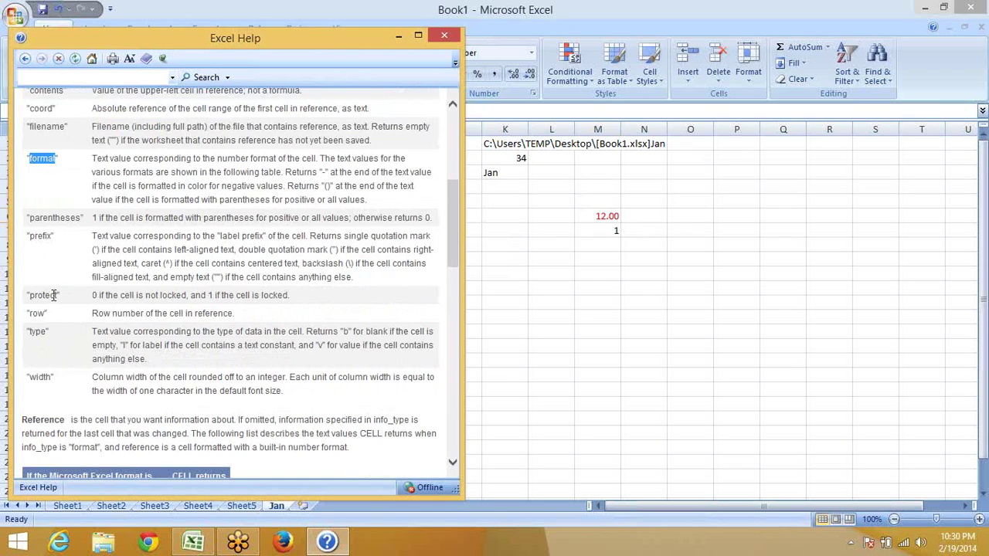
pyautogui.doubleClick(52, 295)
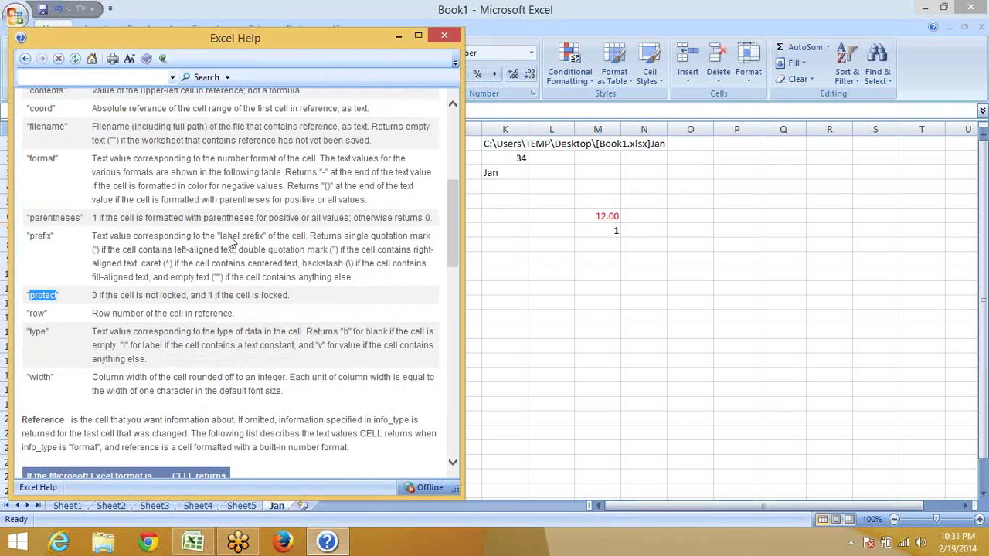
pyautogui.scroll(1, 232, 242)
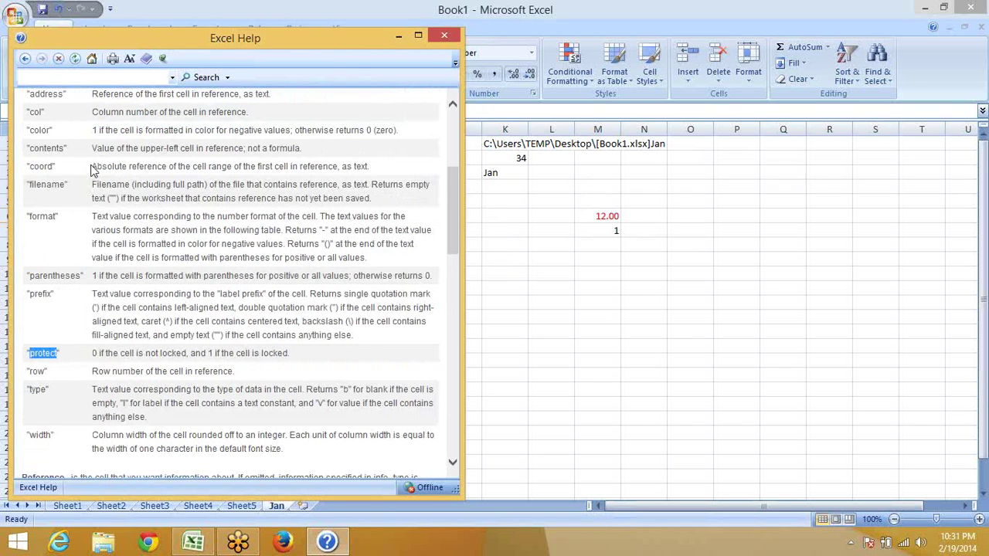
pyautogui.scroll(1, 85, 154)
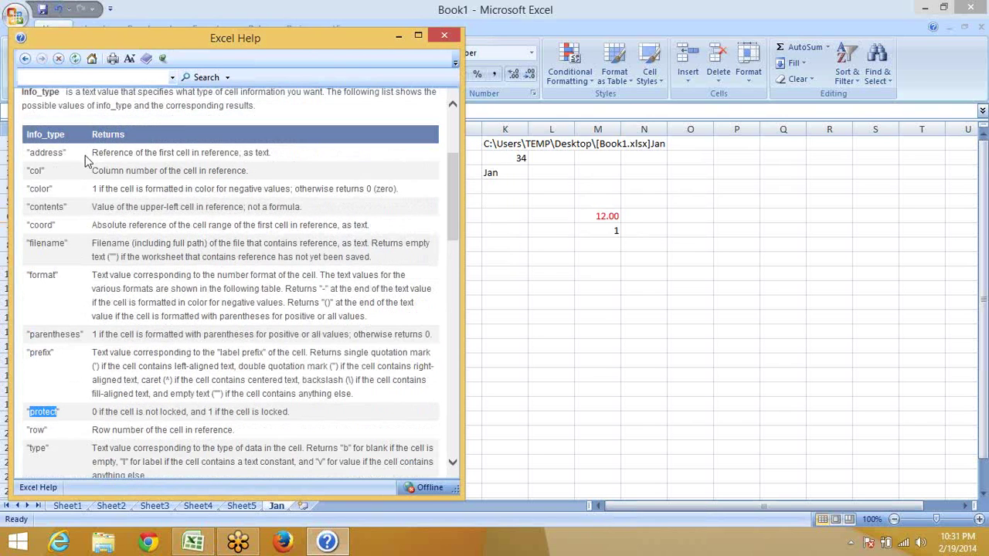
pyautogui.moveTo(92, 188); pyautogui.dragTo(397, 190)
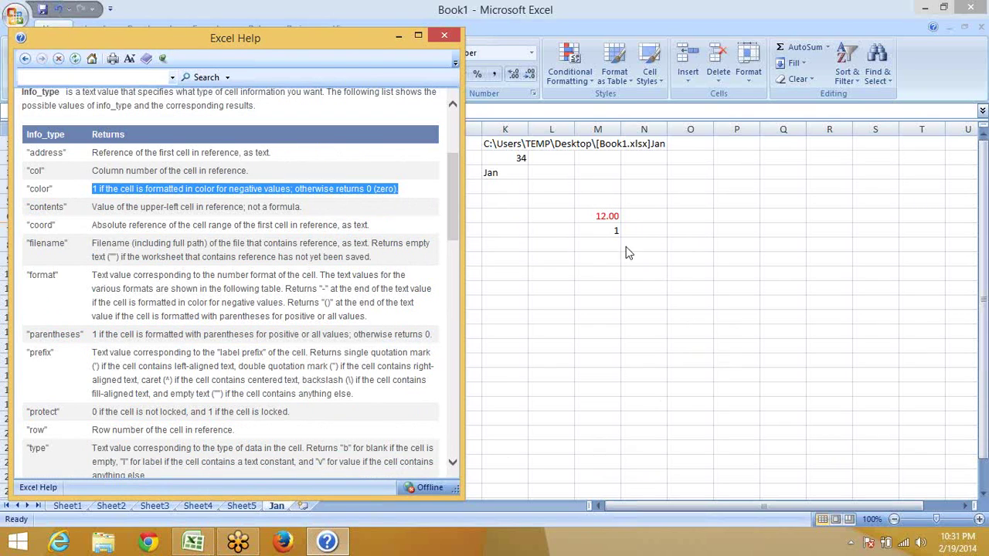
pyautogui.click(608, 222)
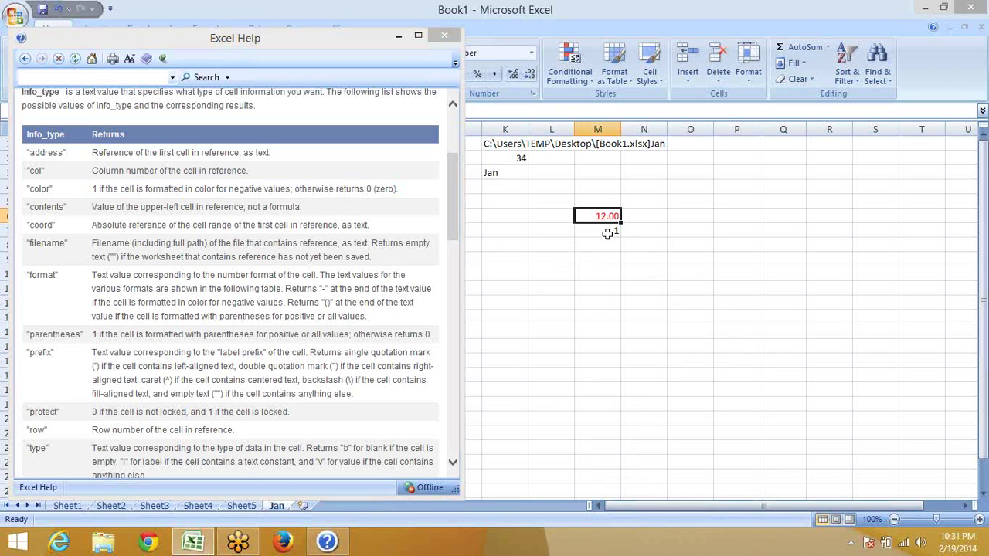
pyautogui.click(609, 232)
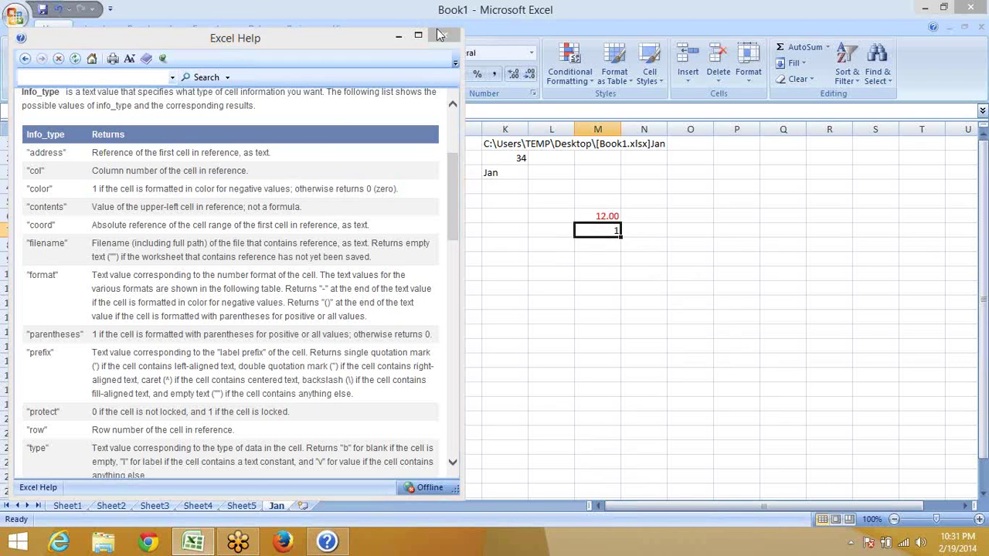
# Check M7's CELL color formula, then enter 12.00 in N6.
pyautogui.doubleClick(609, 232)
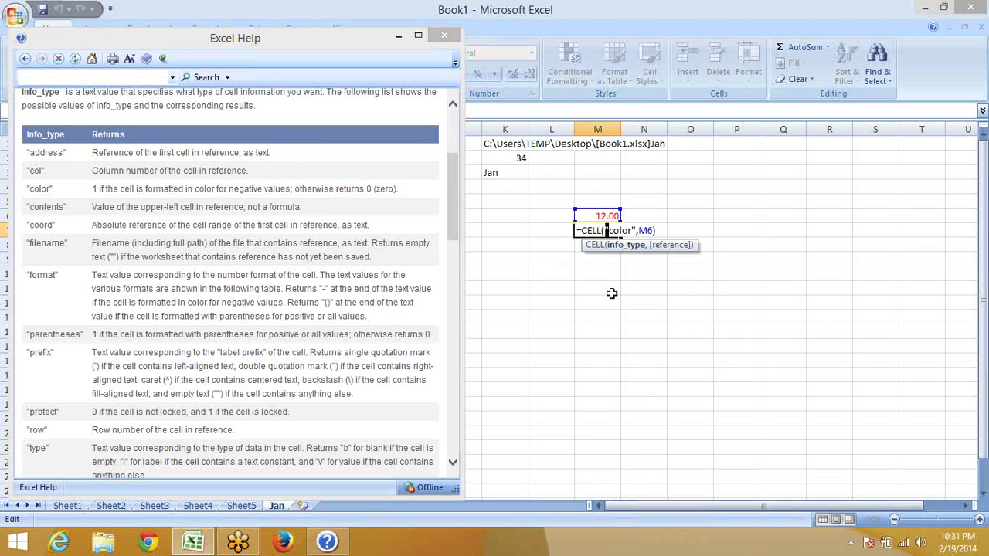
pyautogui.press('Tab')
pyautogui.press('End')
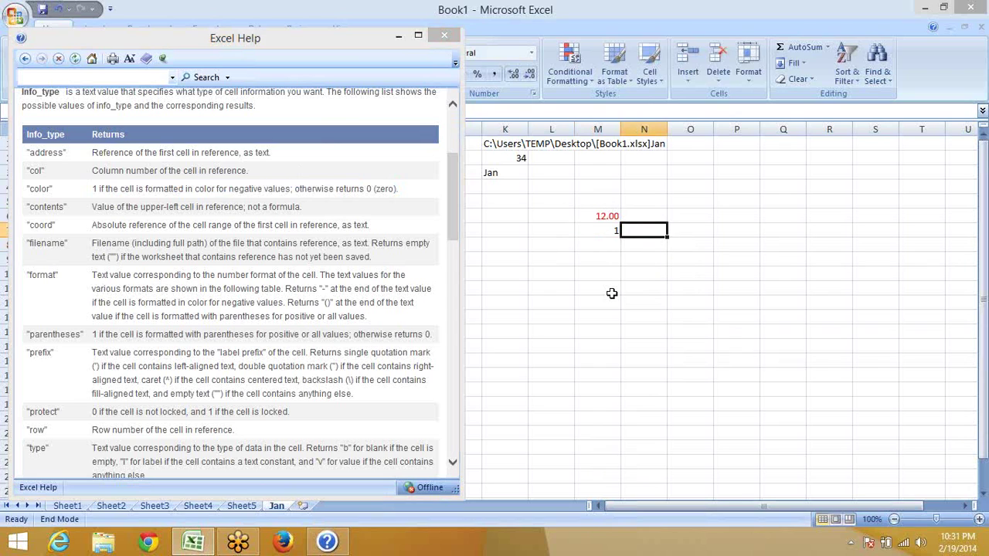
pyautogui.press('Up')
pyautogui.press('Down')
pyautogui.press('Down')
pyautogui.press('Down')
pyautogui.press('Down')
pyautogui.press('Down')
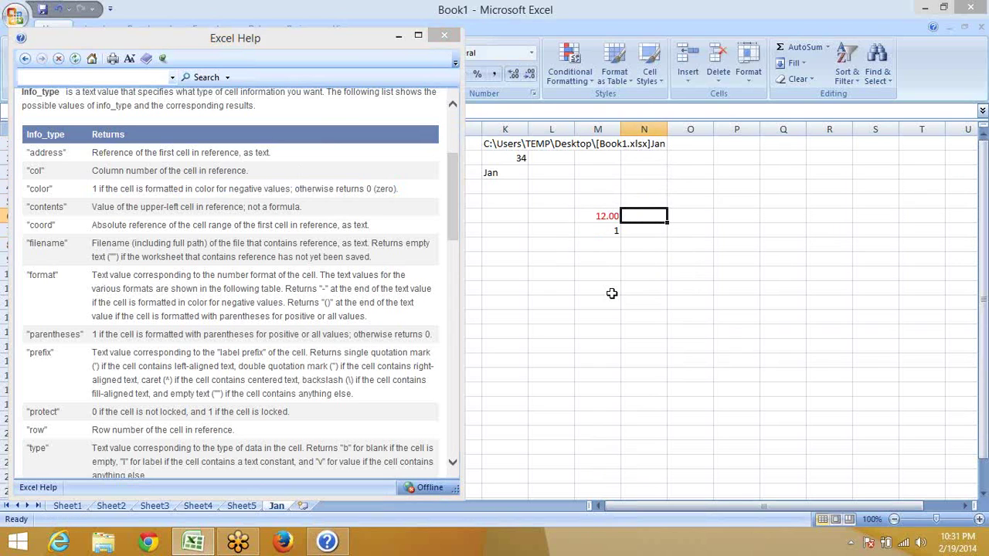
pyautogui.write('12.')
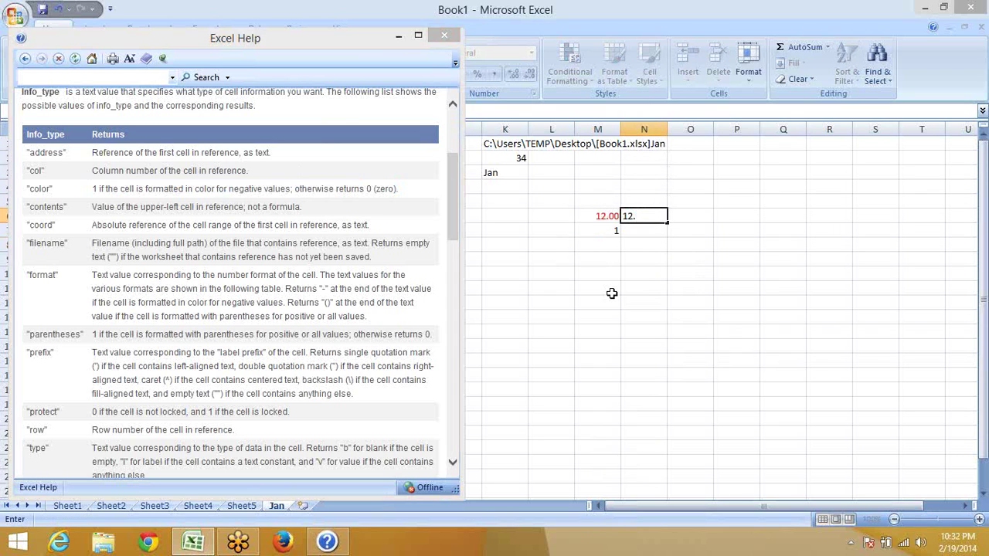
pyautogui.write('00')
pyautogui.press('Up')
pyautogui.press('Down')
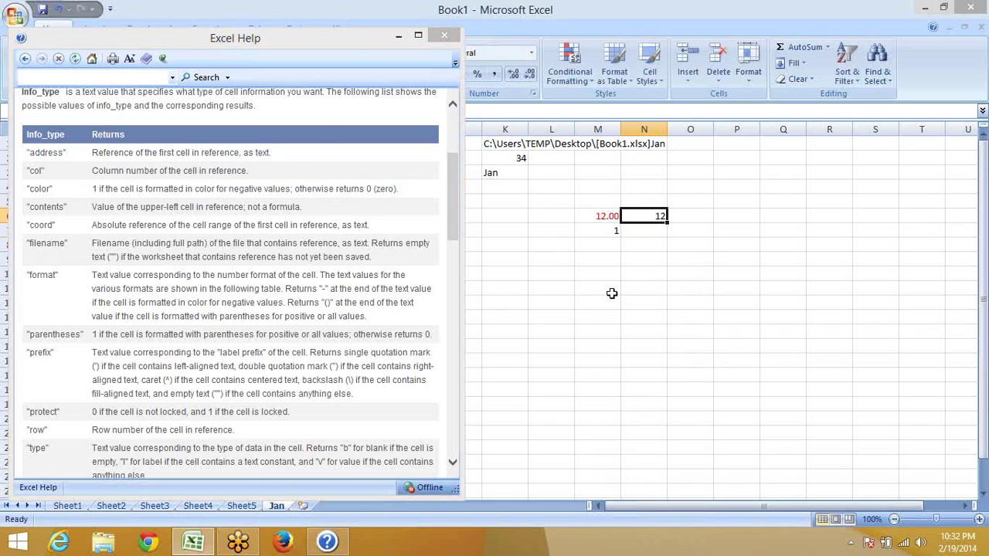
# Close Help and format N6 to show 12.00 in red font.
pyautogui.click(445, 36)
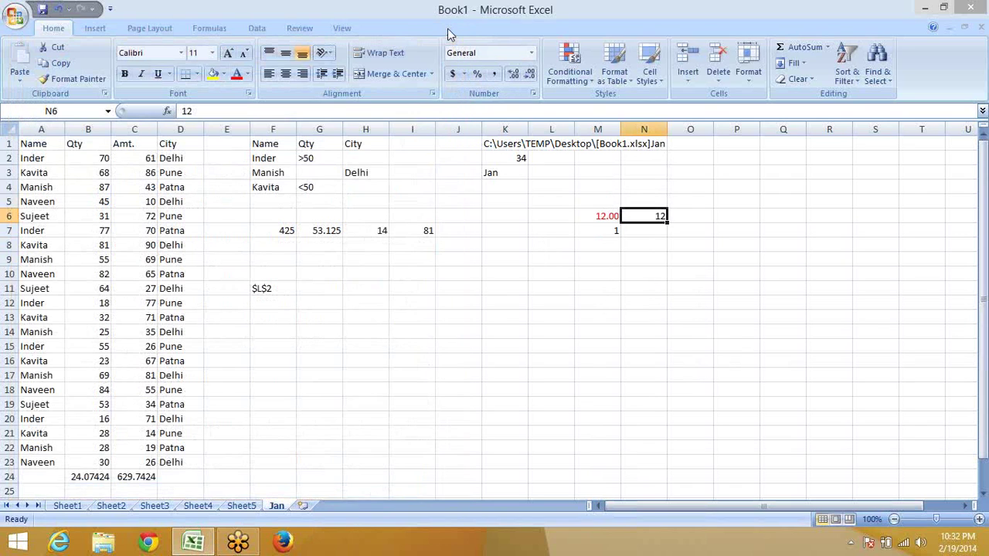
pyautogui.click(513, 75)
pyautogui.click(513, 74)
pyautogui.click(513, 74)
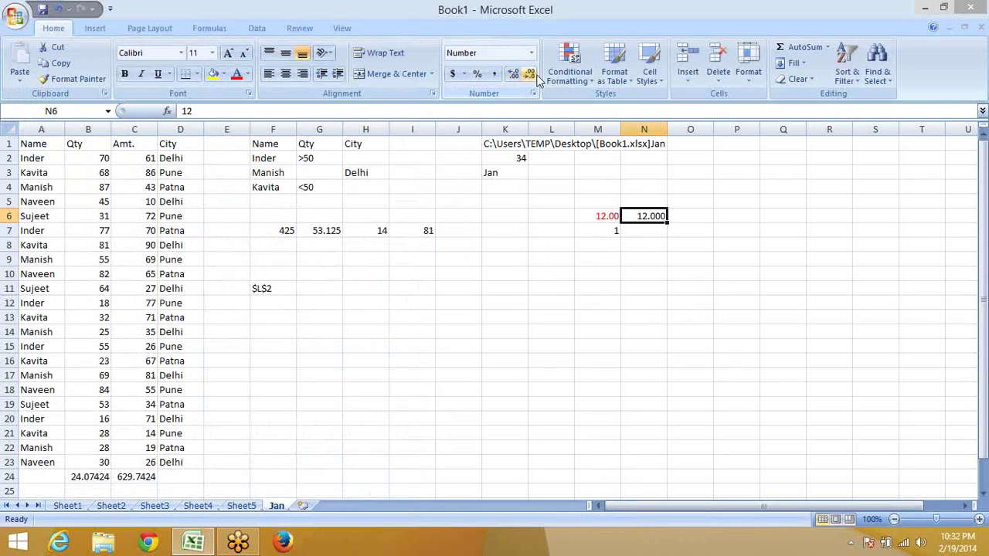
pyautogui.click(530, 74)
pyautogui.click(247, 74)
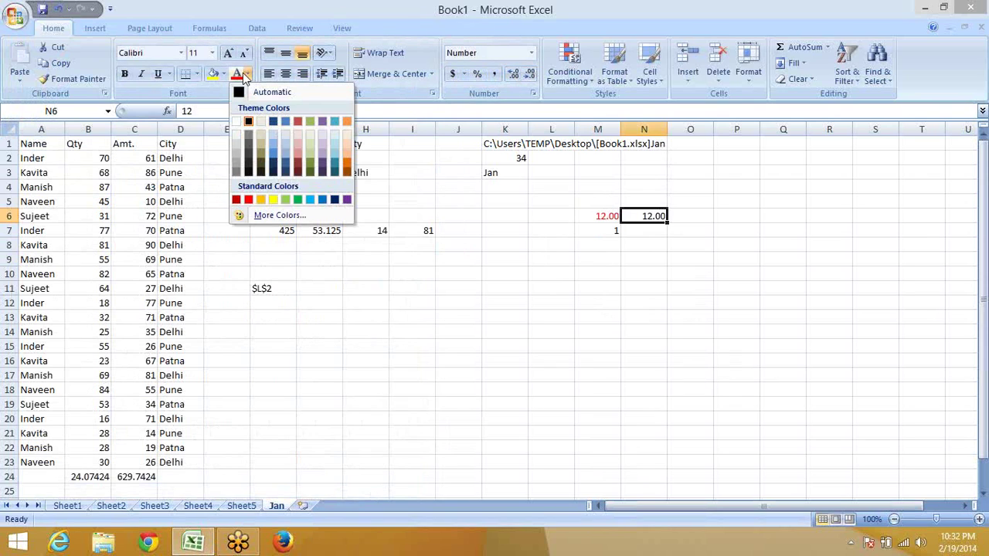
pyautogui.click(244, 77)
pyautogui.click(652, 271)
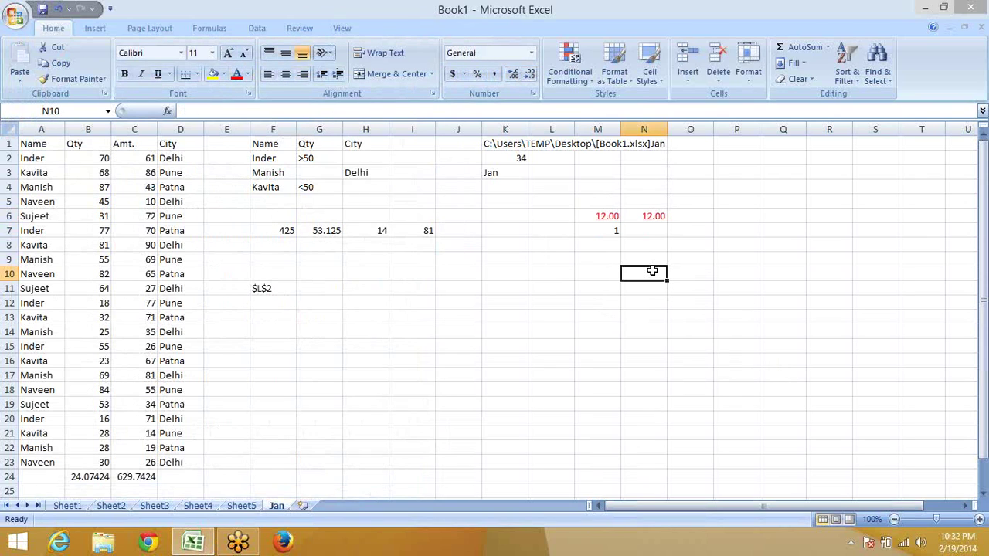
# Enter =CELL("color",N6) in N7, which returns 0 despite the red text.
pyautogui.press('Up')
pyautogui.press('Up')
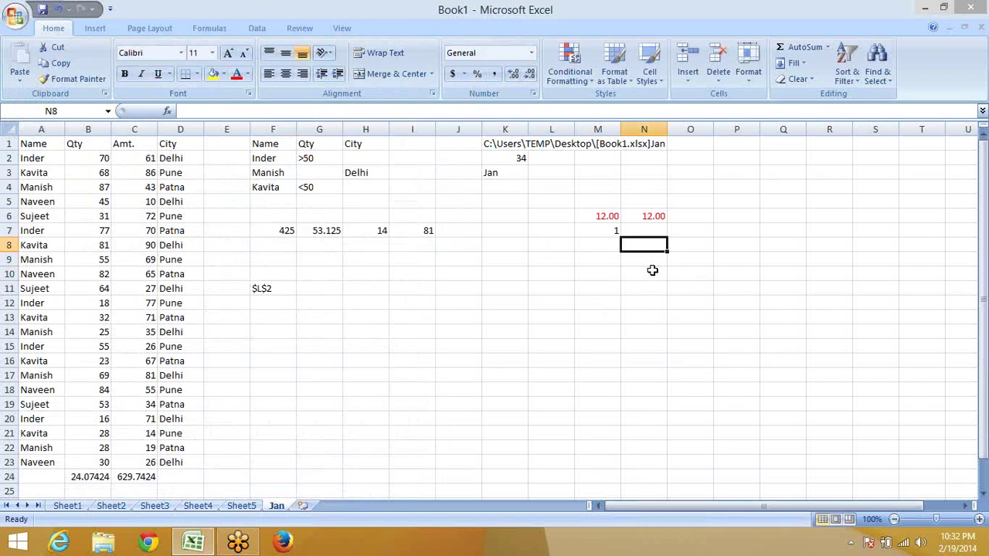
pyautogui.press('Up')
pyautogui.hotkey('ctrl', 'z')
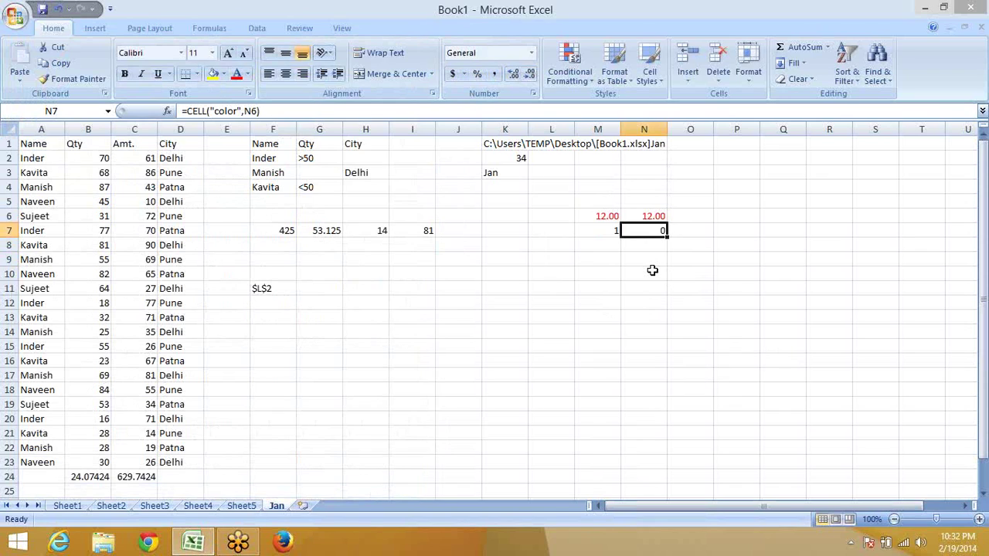
# Compare N7's formula against M7's, then reopen Excel Help.
pyautogui.press('Left')
pyautogui.press('Right')
pyautogui.press('Left')
pyautogui.press('Right')
pyautogui.press('Left')
pyautogui.press('Right')
pyautogui.press('Down')
pyautogui.press('Up')
pyautogui.press('F1')
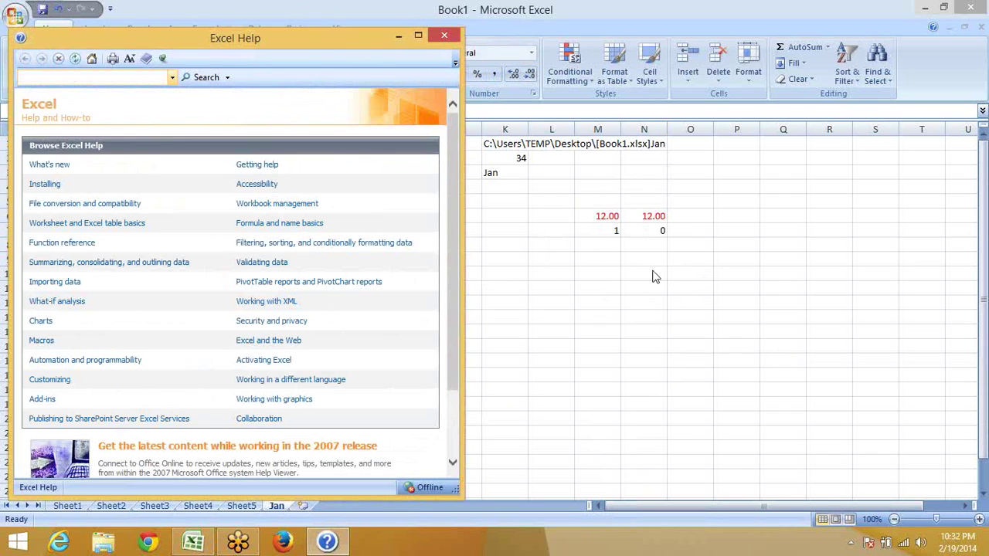
# Open the ERROR.TYPE help page and highlight #NULL! and the return number 4 for #REF!
pyautogui.click(47, 244)
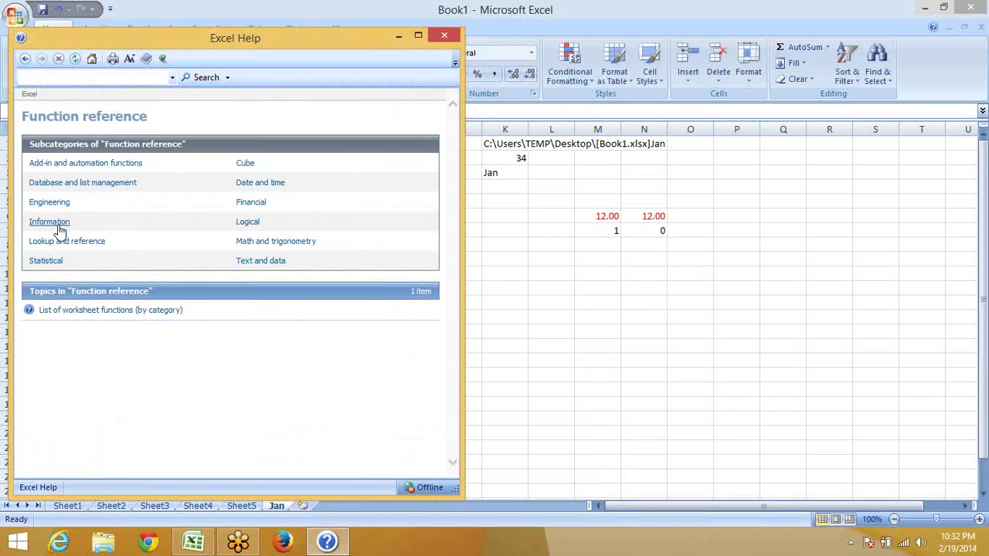
pyautogui.click(49, 223)
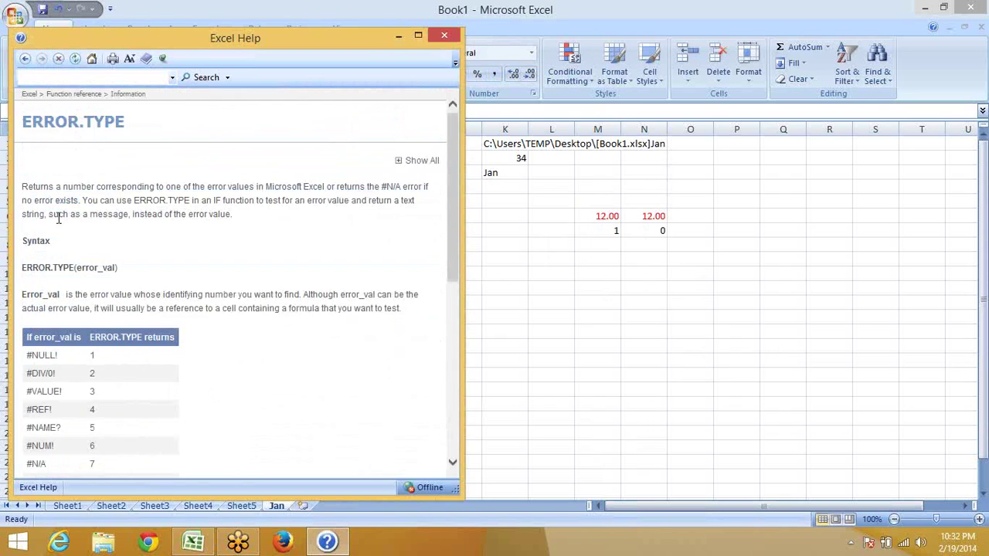
pyautogui.scroll(-3, 64, 255)
pyautogui.scroll(-1, 66, 263)
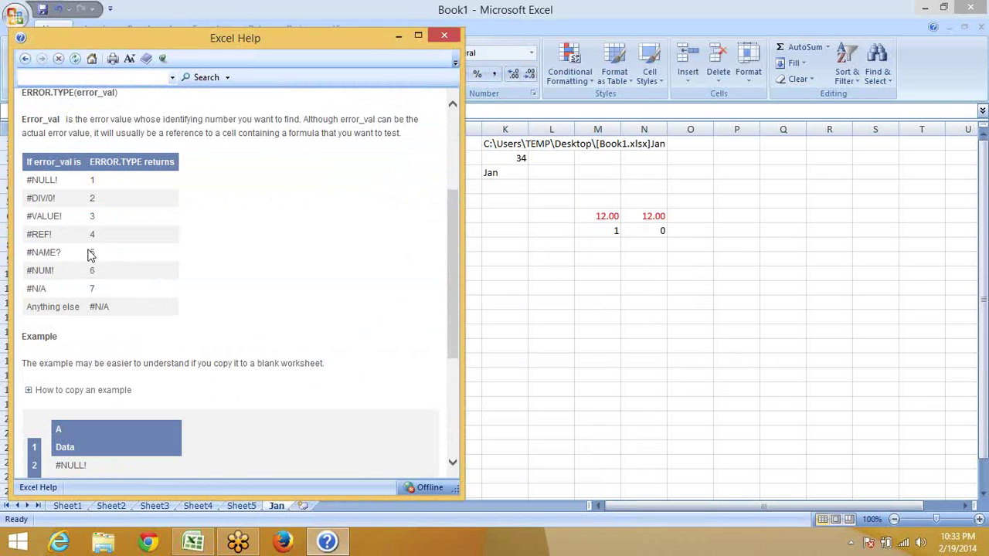
pyautogui.doubleClick(51, 180)
pyautogui.doubleClick(94, 235)
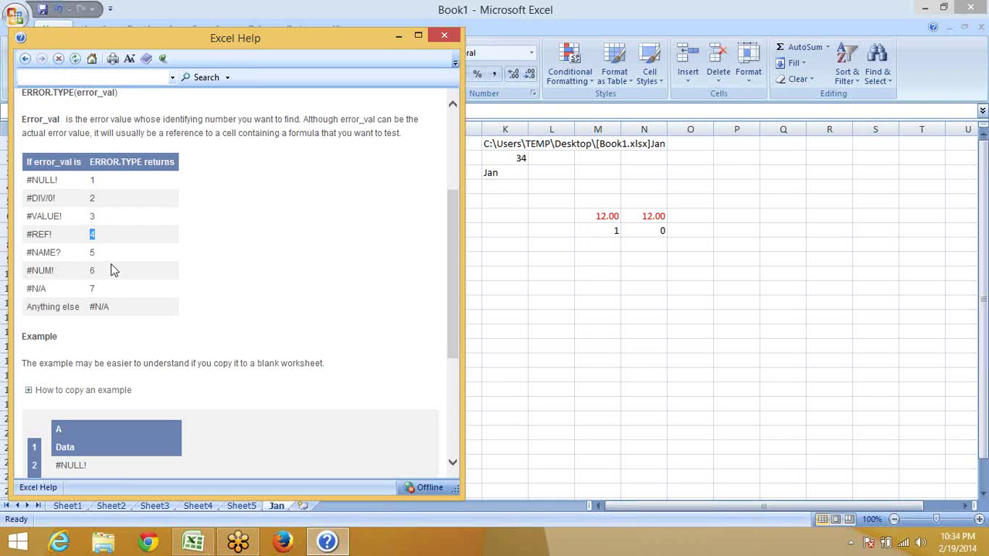
# Go from the #NAME? error entry to the INFO help article and its type_text table, highlighting 'release'.
pyautogui.doubleClick(43, 252)
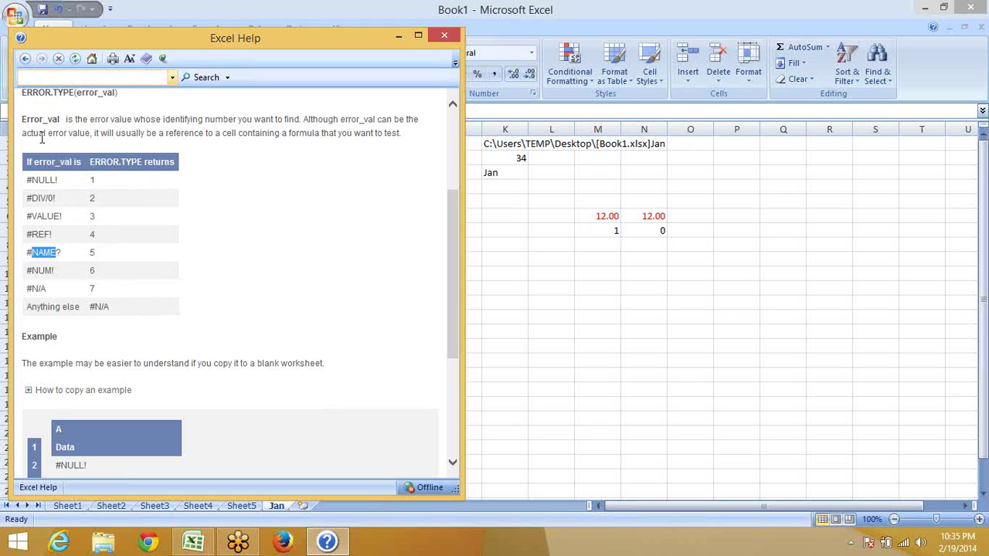
pyautogui.click(24, 59)
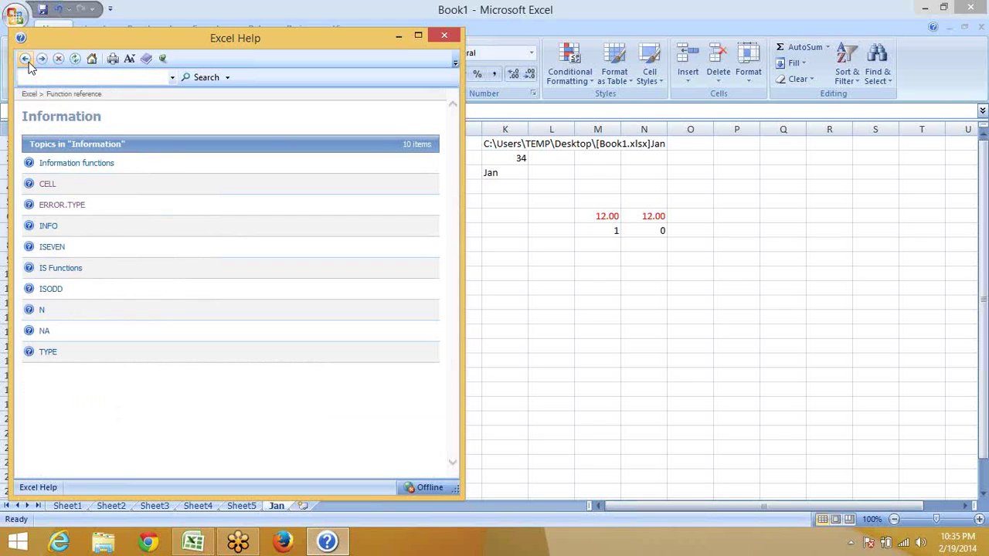
pyautogui.click(53, 227)
pyautogui.scroll(-5, 55, 236)
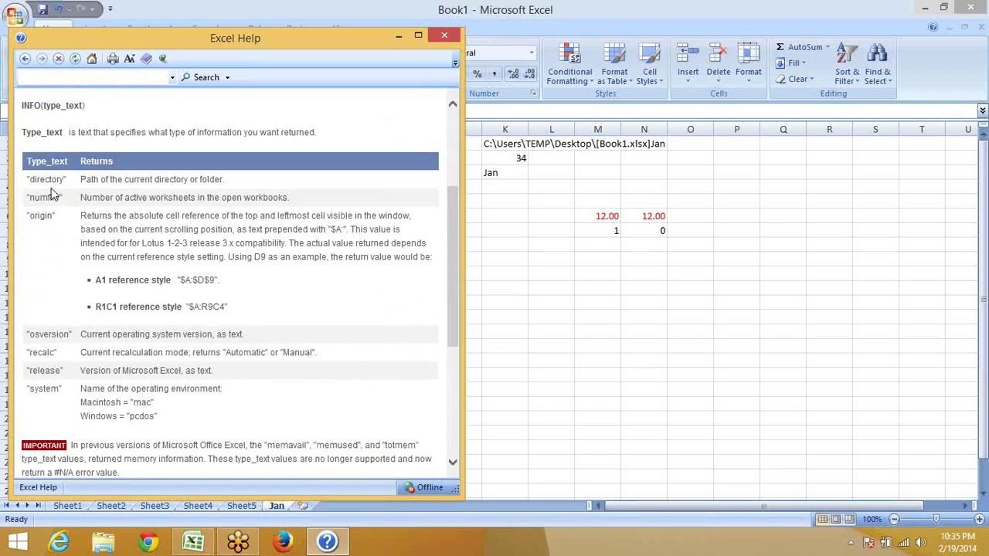
pyautogui.doubleClick(57, 370)
pyautogui.click(74, 374)
# Enter =INFO("release") in an empty column L cell so it returns Excel version 12.0.
pyautogui.click(561, 310)
pyautogui.click(558, 276)
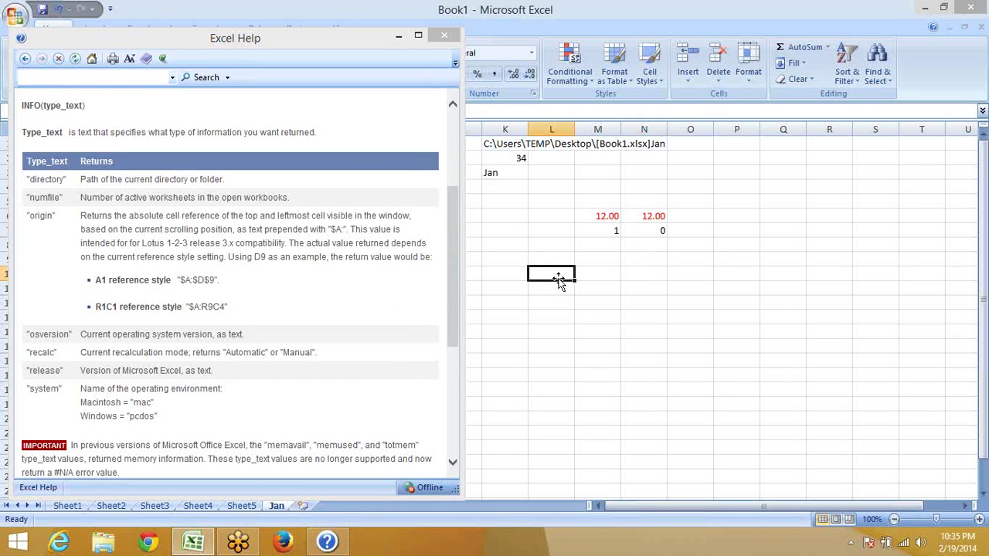
pyautogui.write('=in')
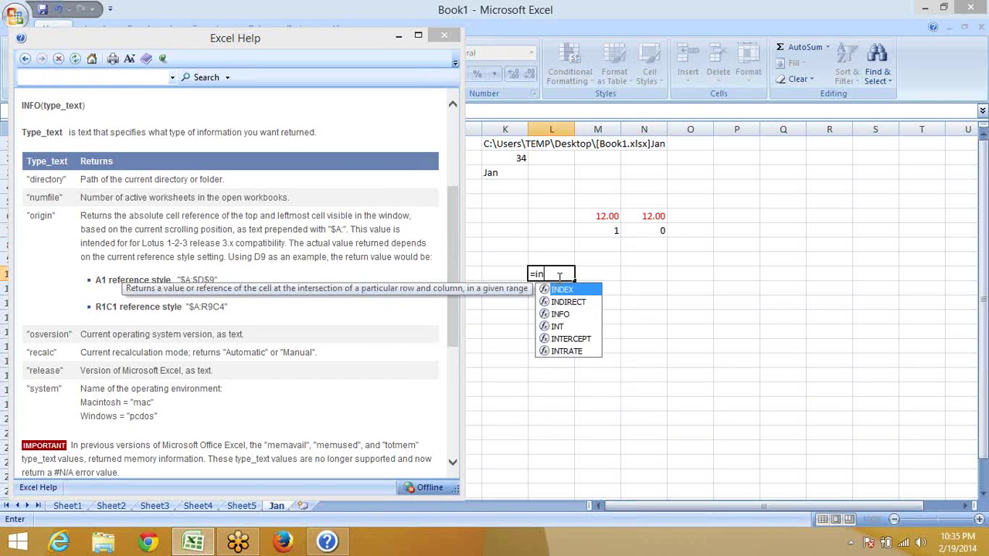
pyautogui.write('f')
pyautogui.press('Tab')
pyautogui.write('"release"')
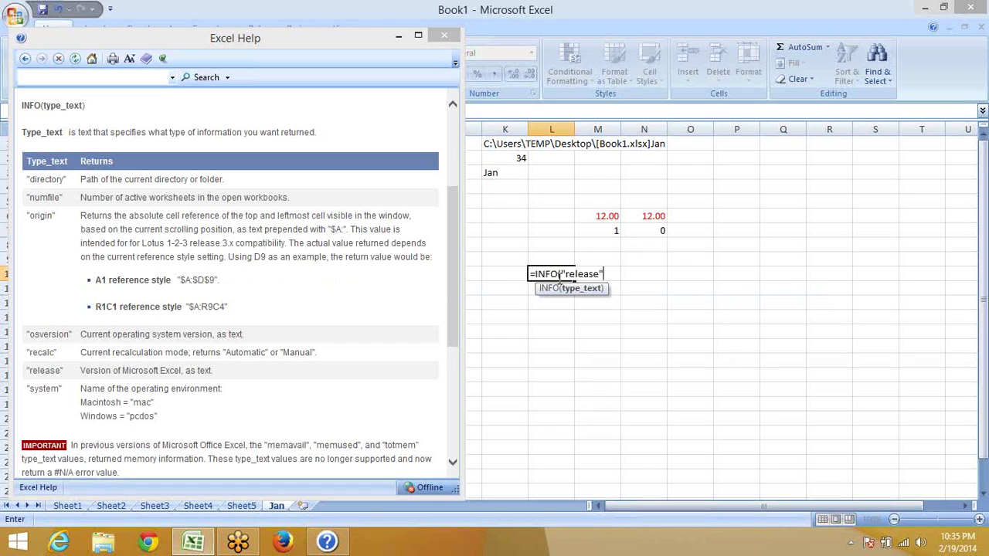
pyautogui.press('Return')
pyautogui.click(560, 280)
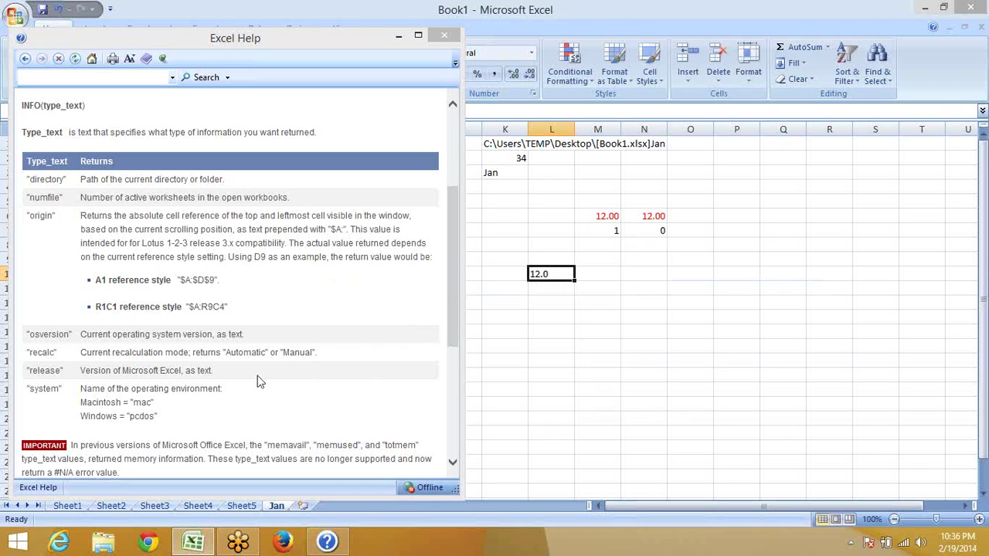
# Edit the column L formula to =INFO("system") so it shows pcdos, then return Help to Information topics.
pyautogui.click(22, 395)
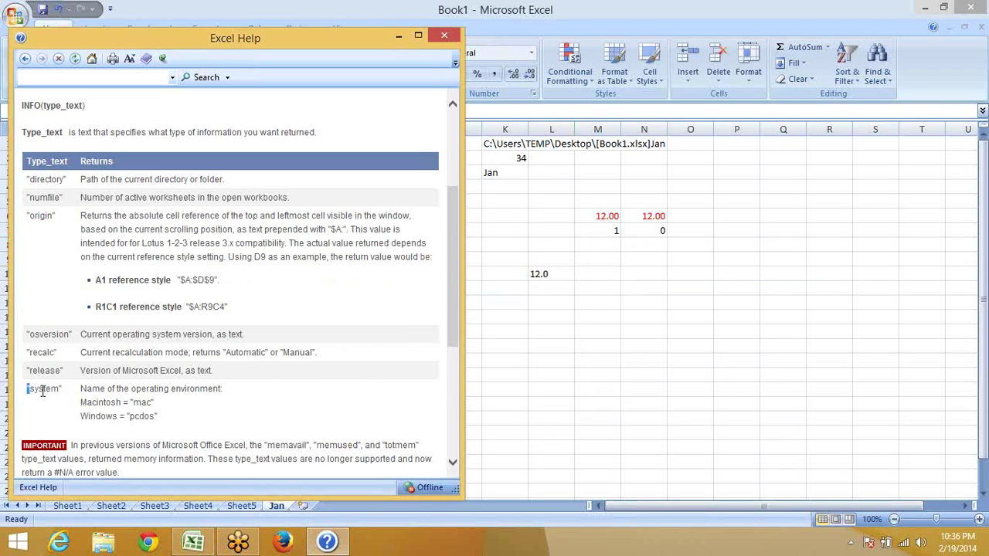
pyautogui.moveTo(28, 388); pyautogui.dragTo(60, 388)
pyautogui.click(549, 283)
pyautogui.doubleClick(548, 275)
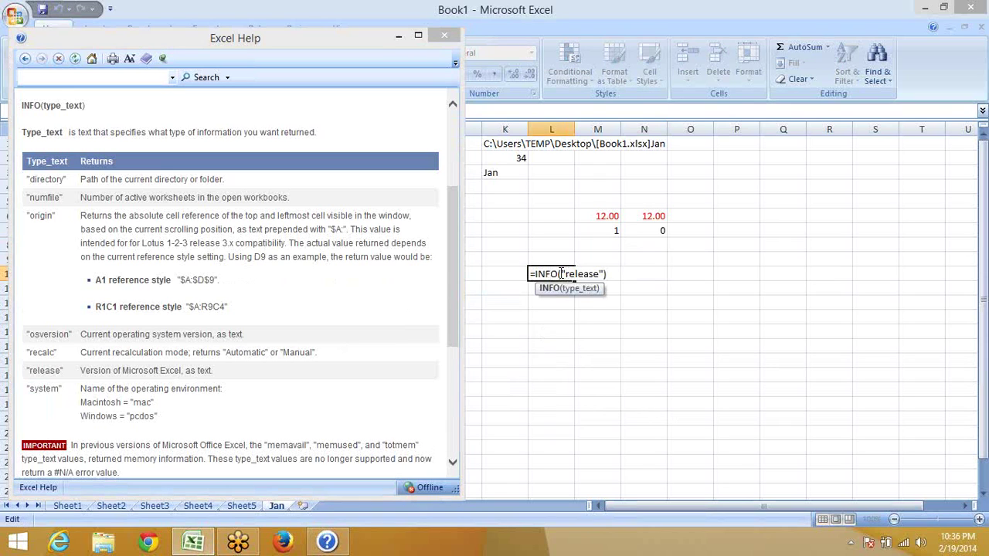
pyautogui.moveTo(562, 274)
pyautogui.mouseDown()
pyautogui.moveTo(601, 275)
pyautogui.moveTo(627, 299)
pyautogui.mouseUp()
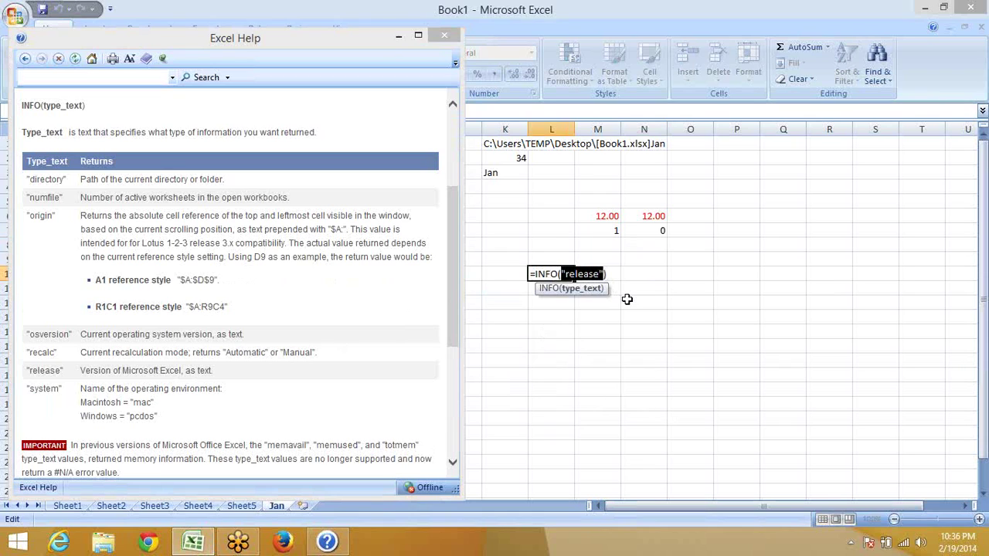
pyautogui.write('"system"')
pyautogui.press('Return')
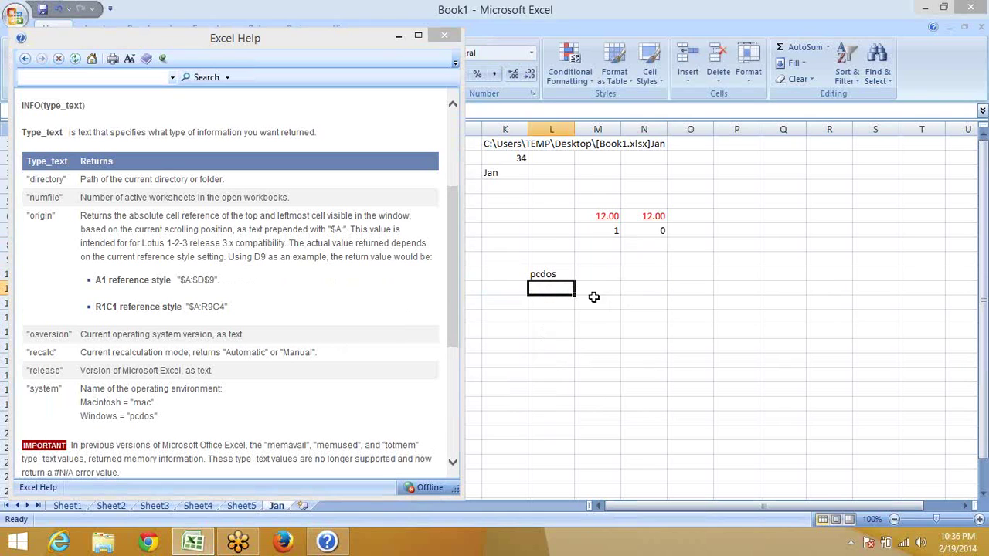
pyautogui.click(564, 275)
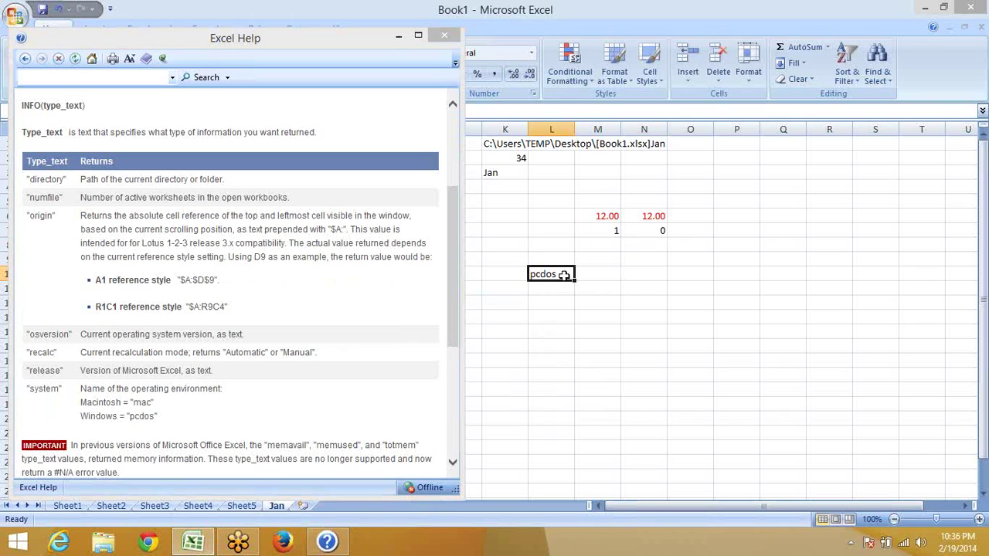
pyautogui.click(26, 66)
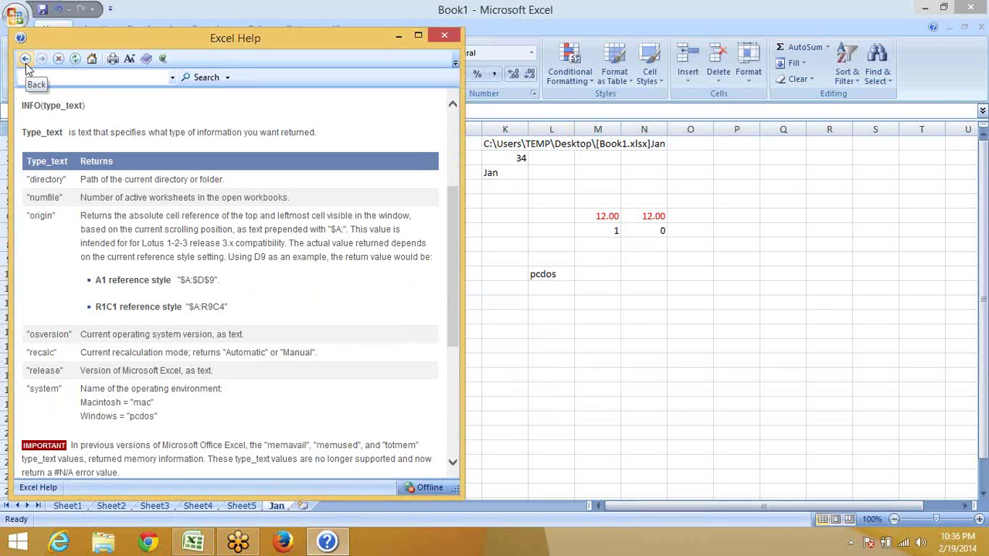
pyautogui.click(26, 62)
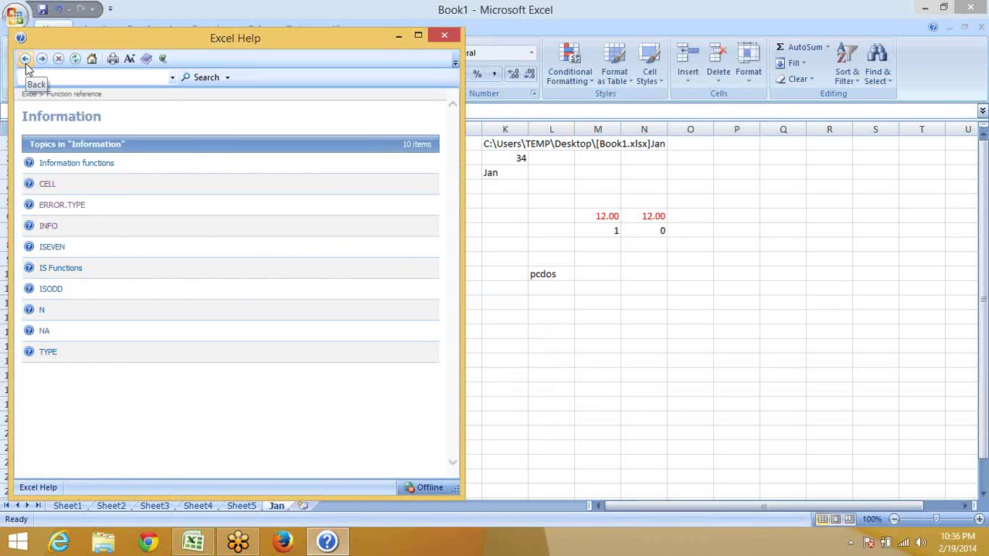
# Open the ISEVEN help article, scroll to its Example table and select ISEVEN in the first formula.
pyautogui.click(54, 249)
pyautogui.scroll(-4, 58, 255)
pyautogui.scroll(4, 61, 259)
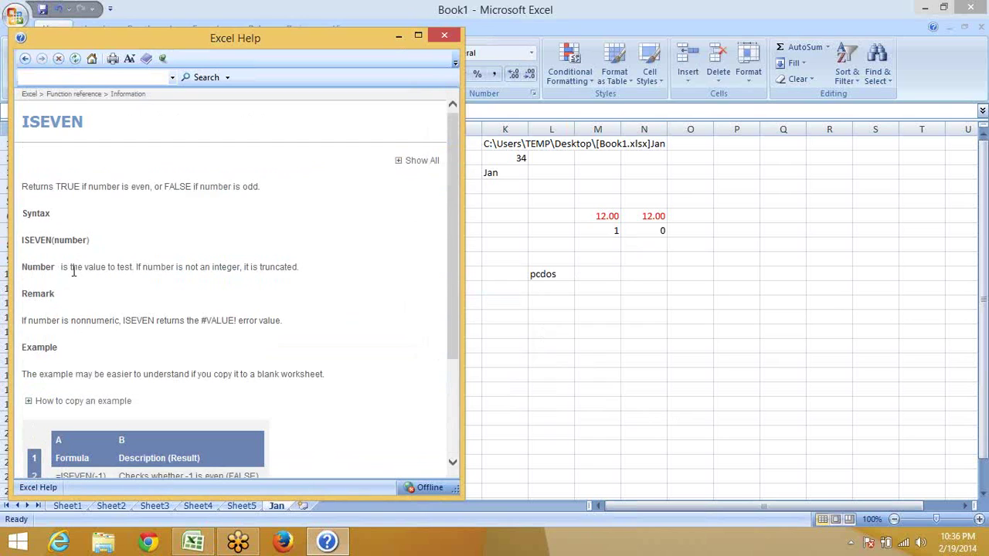
pyautogui.scroll(-3, 74, 269)
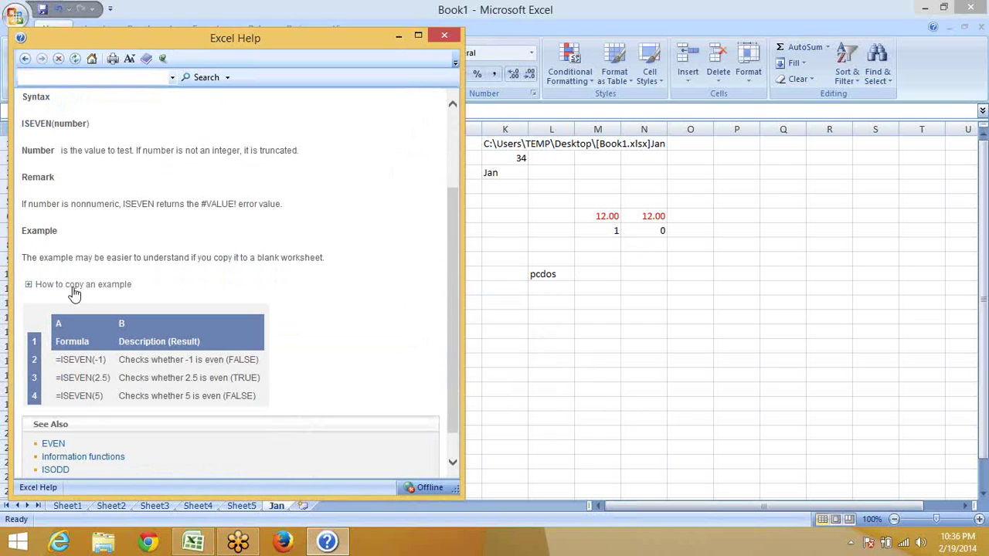
pyautogui.doubleClick(87, 359)
# From the tray Networks panel, disconnect the TP-LINK_B7F2FE Wi-Fi and then connect it again.
pyautogui.click(904, 544)
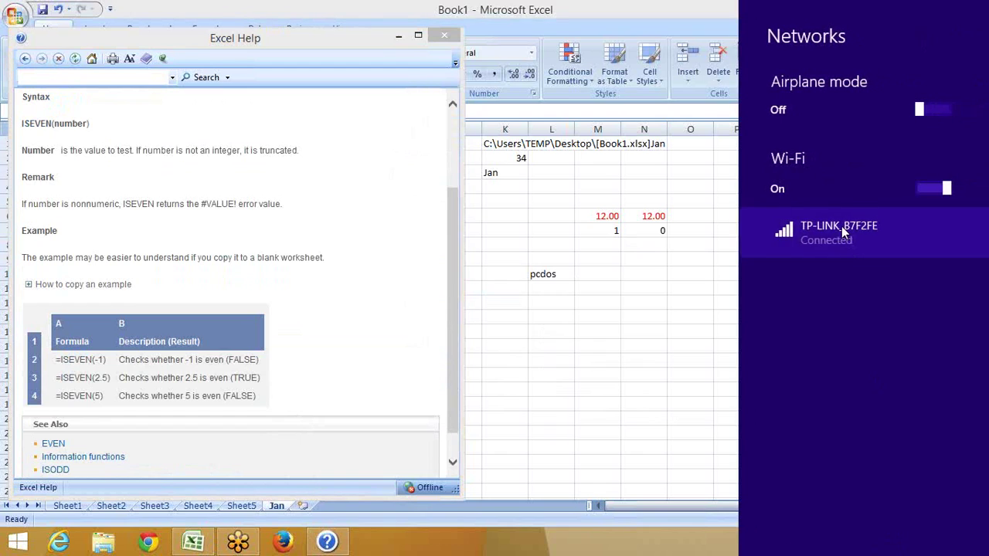
pyautogui.click(842, 226)
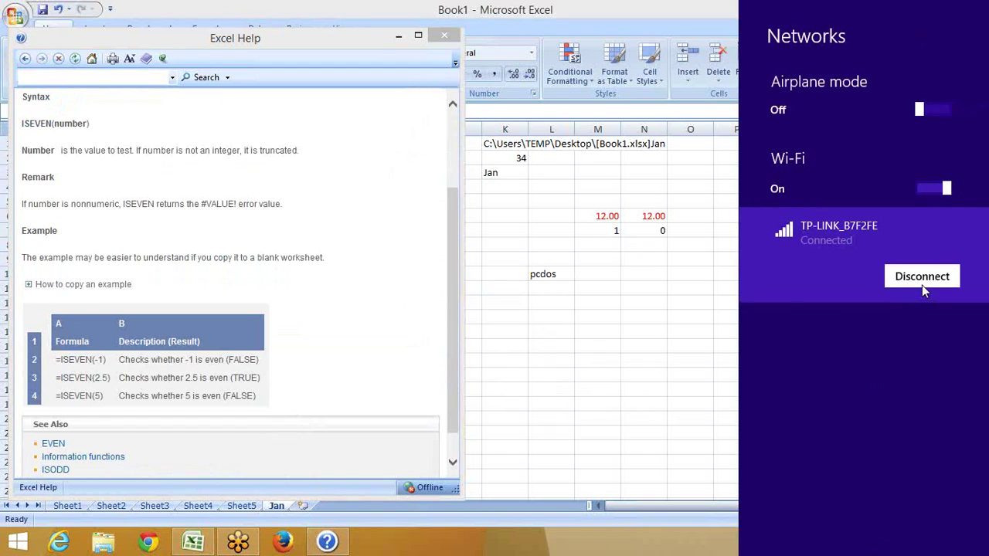
pyautogui.click(922, 285)
pyautogui.click(846, 225)
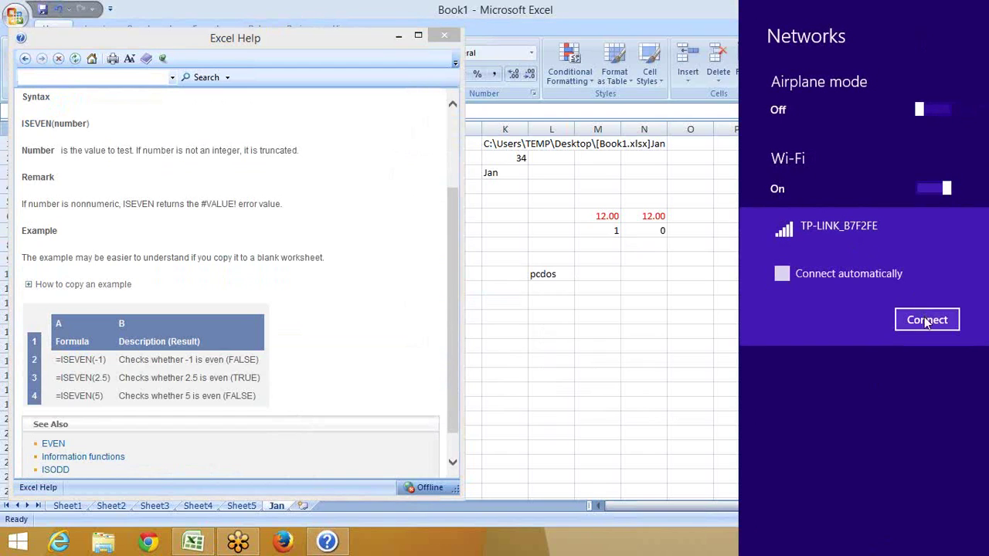
pyautogui.click(924, 321)
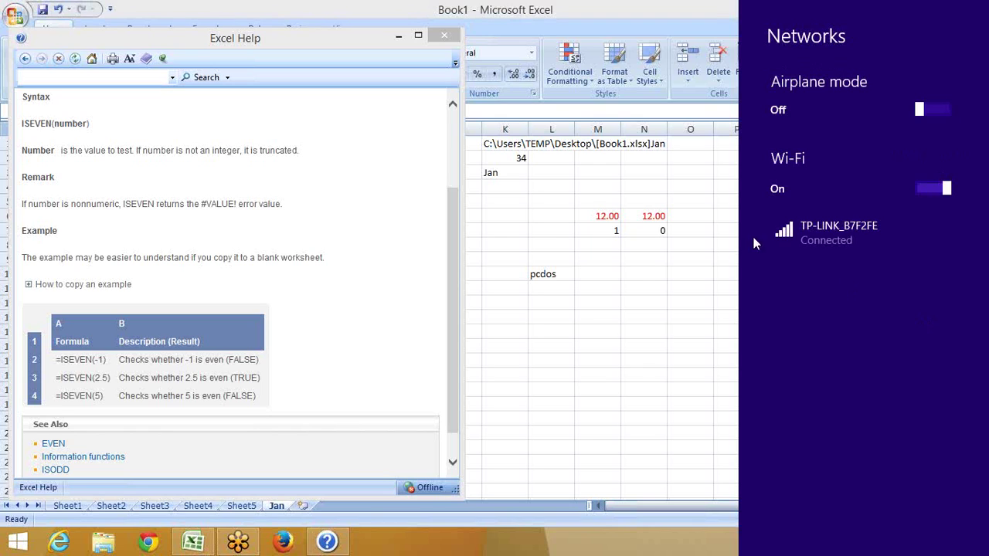
pyautogui.click(317, 157)
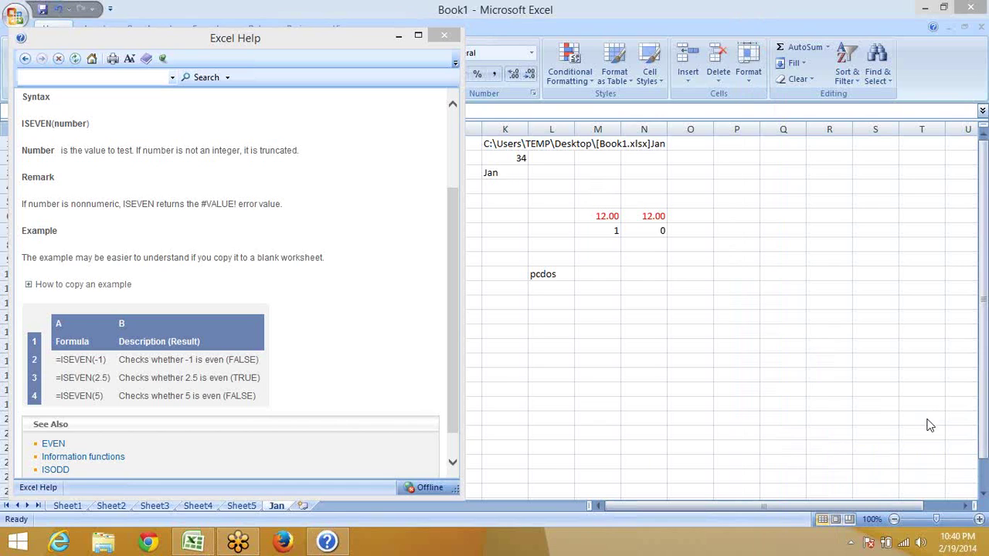
# Close and reopen the Networks panel, connect to TP-LINK_B7F2FE, then dismiss the panel back to Excel.
pyautogui.click(911, 546)
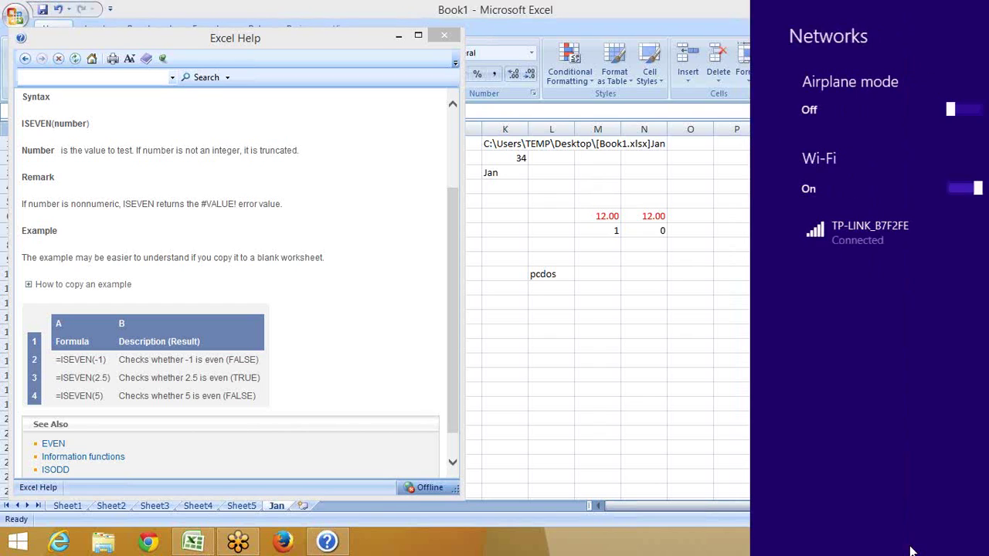
pyautogui.click(699, 370)
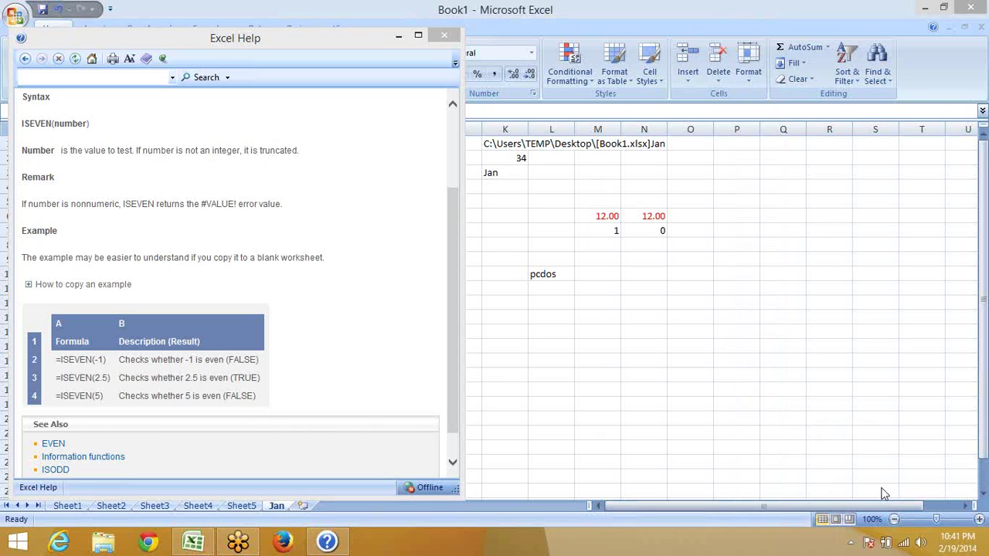
pyautogui.click(904, 543)
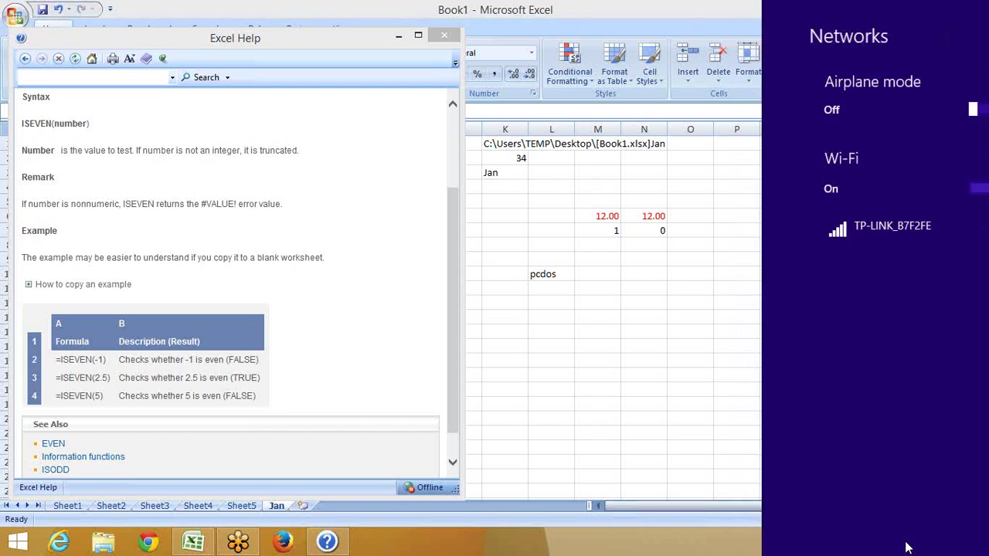
pyautogui.click(827, 240)
pyautogui.click(929, 331)
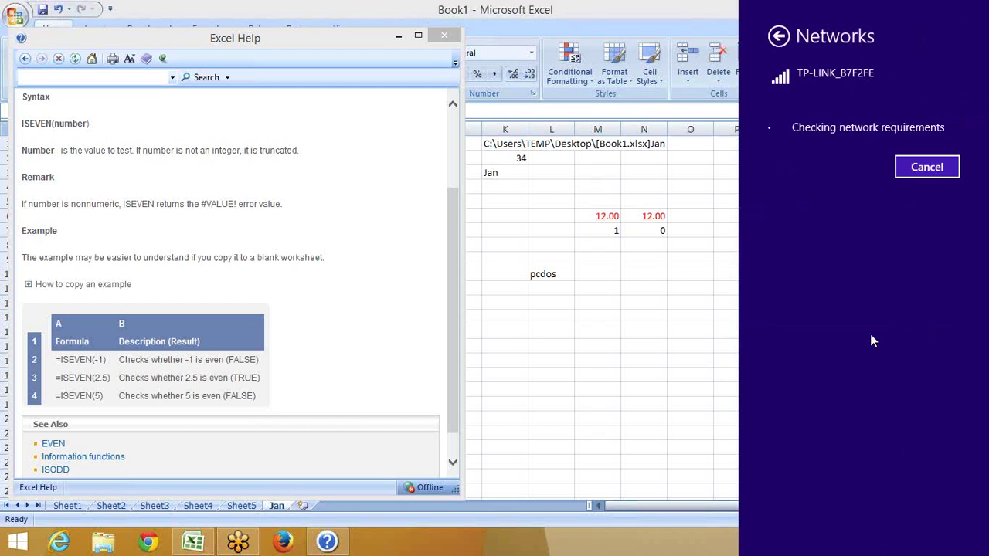
pyautogui.click(610, 348)
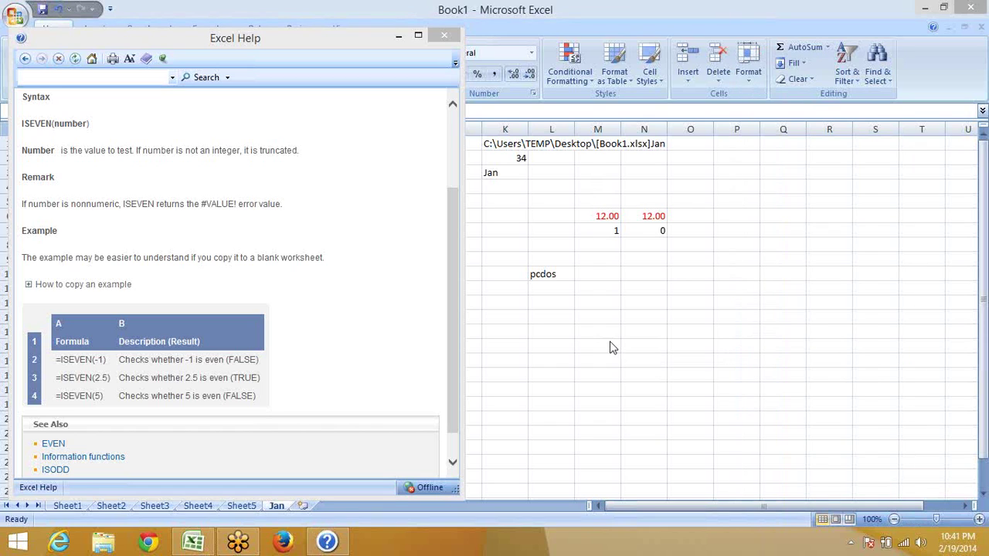